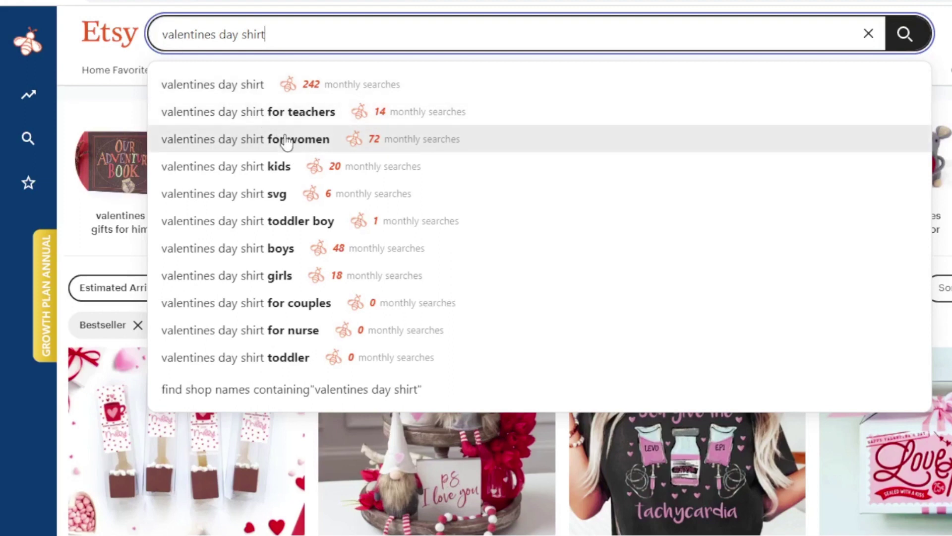
Search for "valentines day shirt for women" and skim the first rows of bestseller listings
left_click(287, 145)
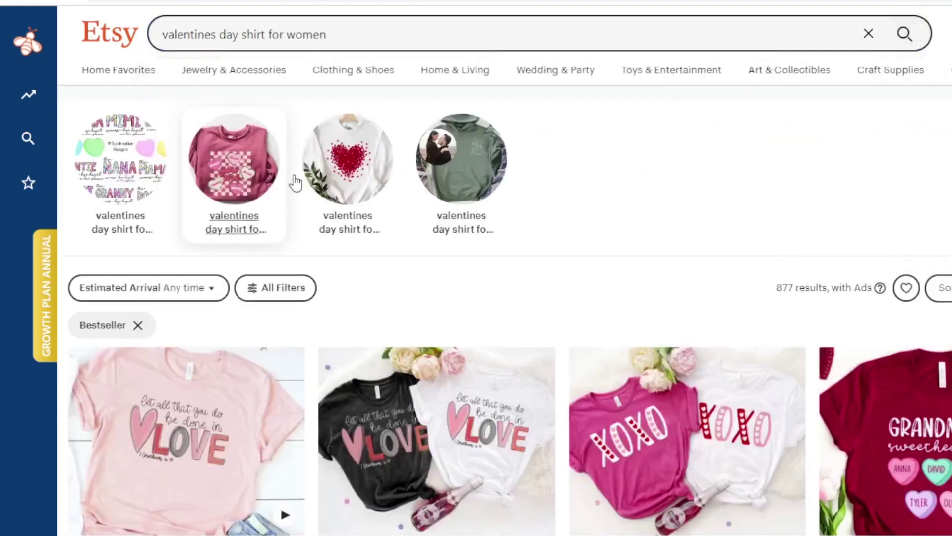
scroll(636, 249, "down", 10)
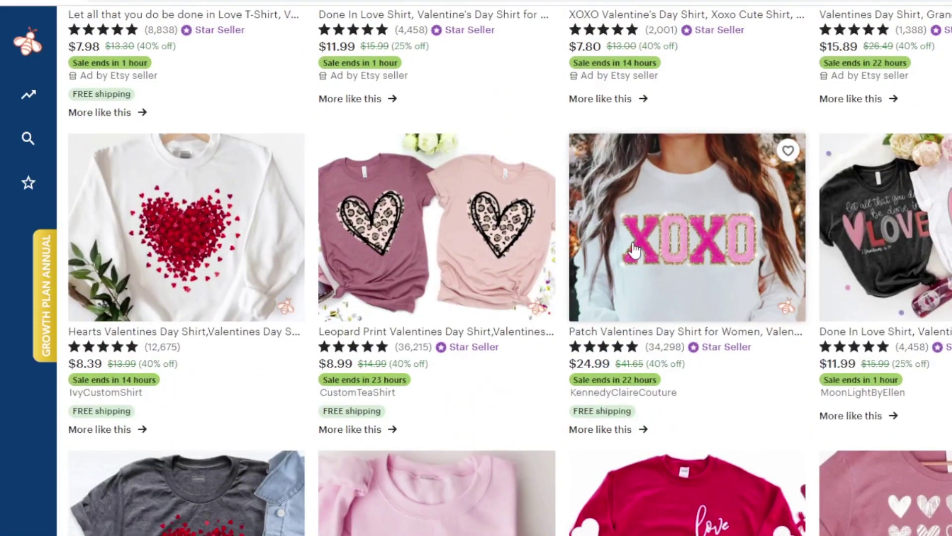
scroll(636, 257, "up", 2)
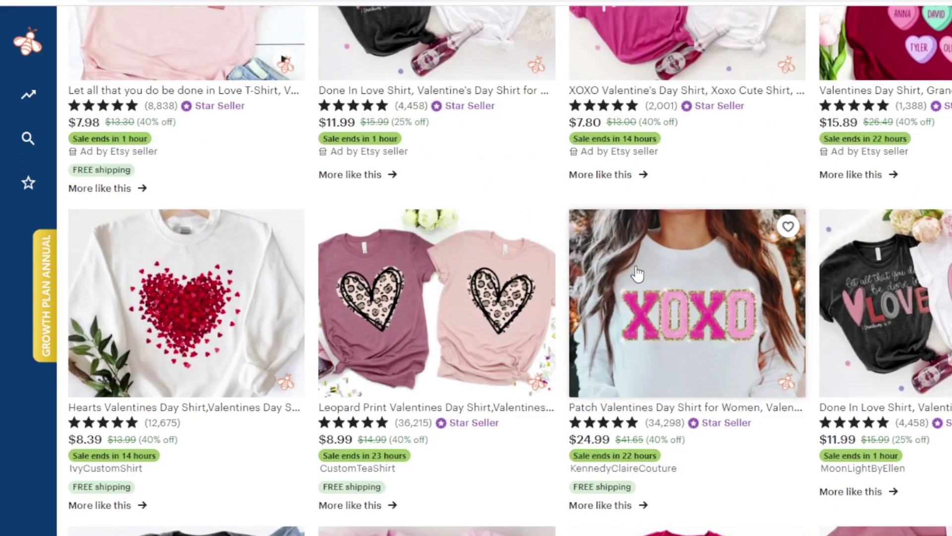
scroll(635, 270, "up", 9)
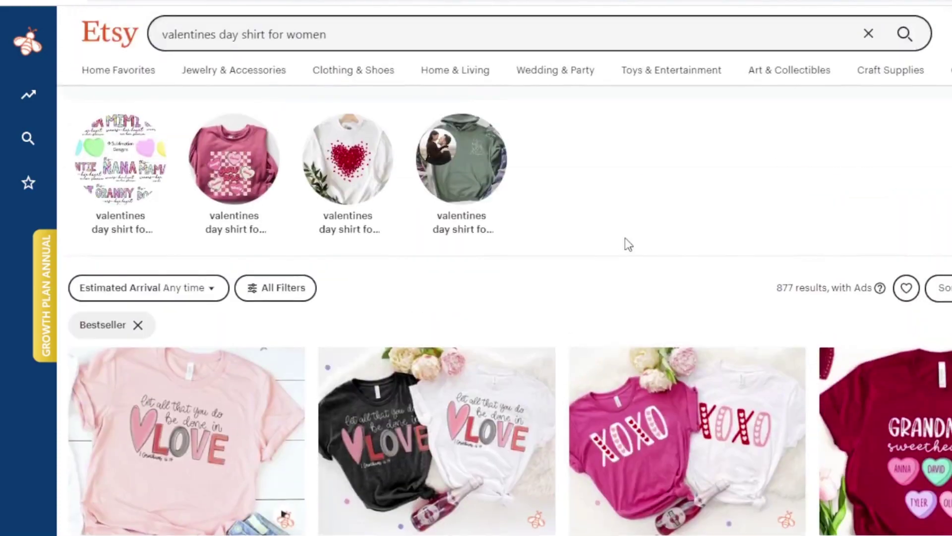
scroll(628, 243, "down", 3)
scroll(629, 239, "down", 1)
scroll(640, 218, "up", 4)
mouse_move(45, 95)
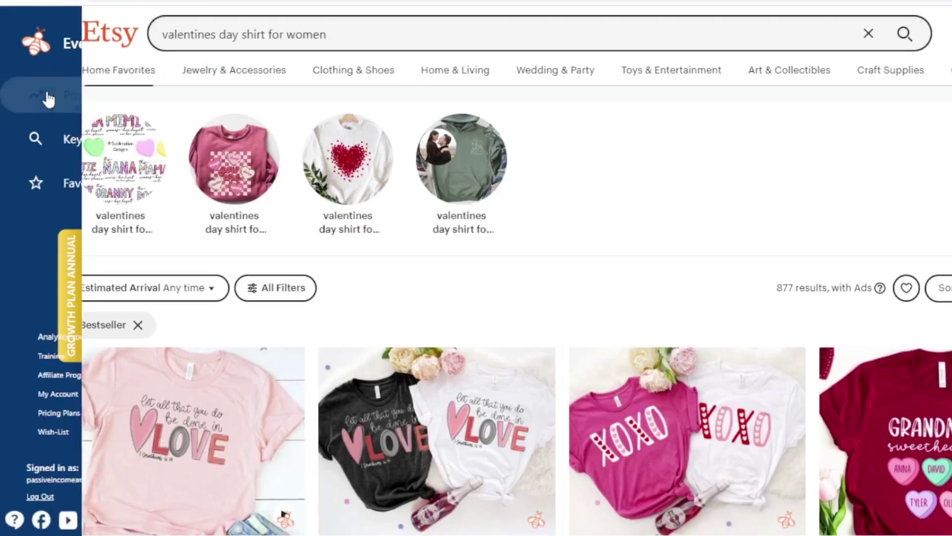
Check the Bestseller setting in the full list of search filters and close the list
scroll(421, 220, "down", 2)
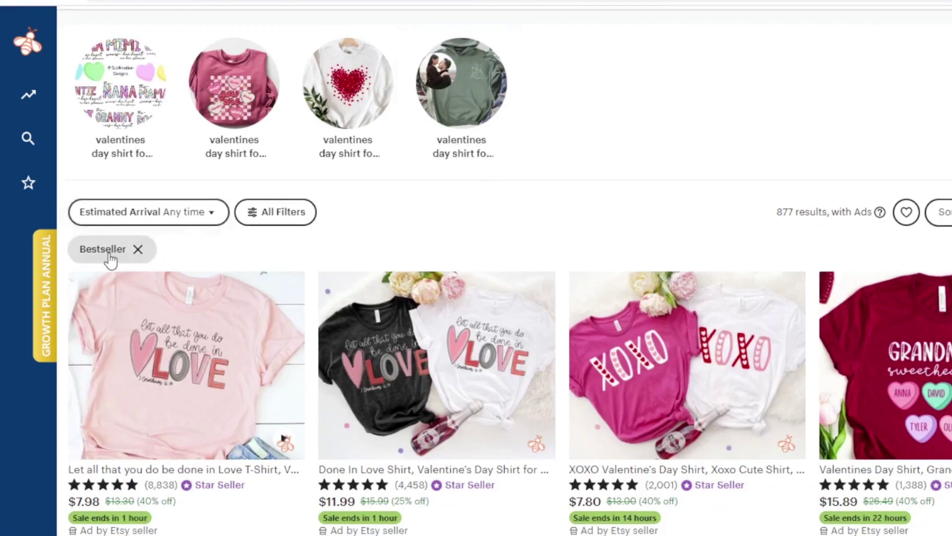
left_click(269, 213)
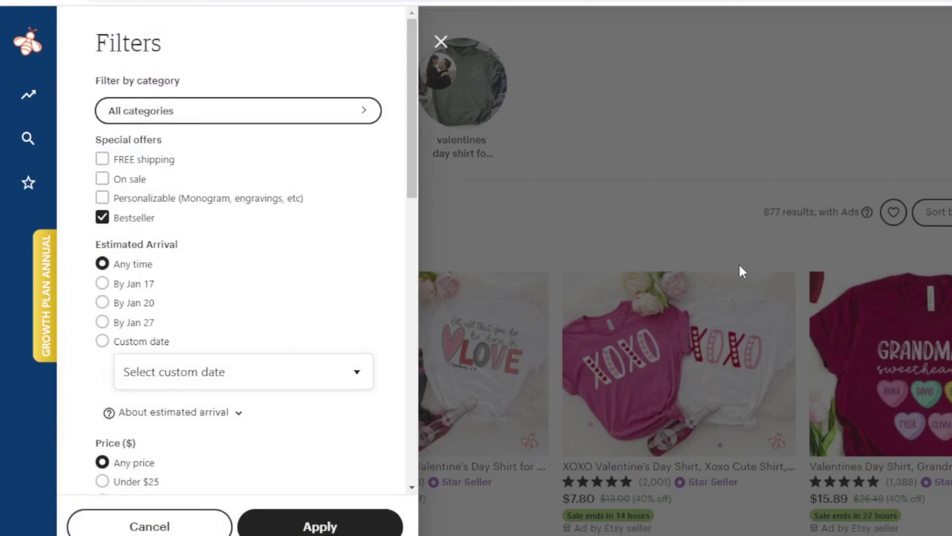
left_click(576, 240)
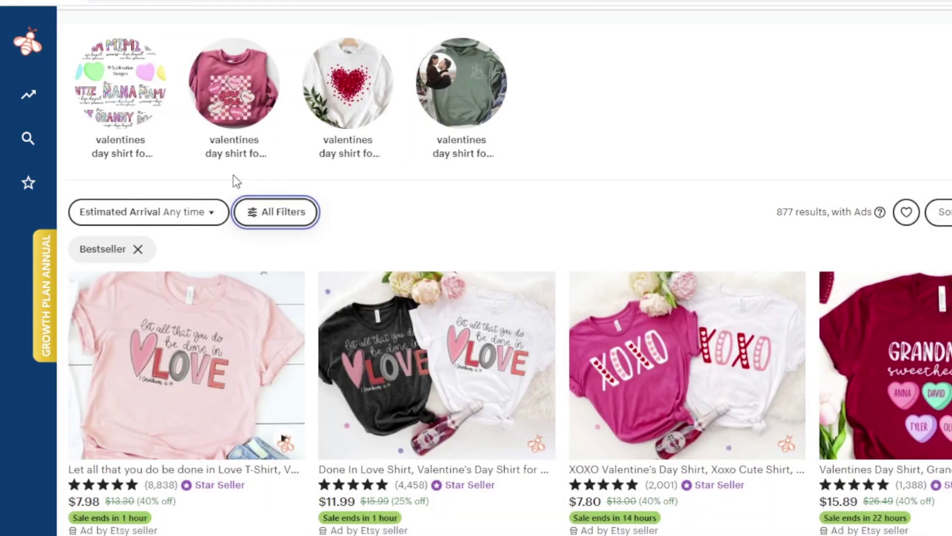
Run Product Analytics on the search results and sort the listings by estimated revenue in the last month, highest first
left_click(55, 102)
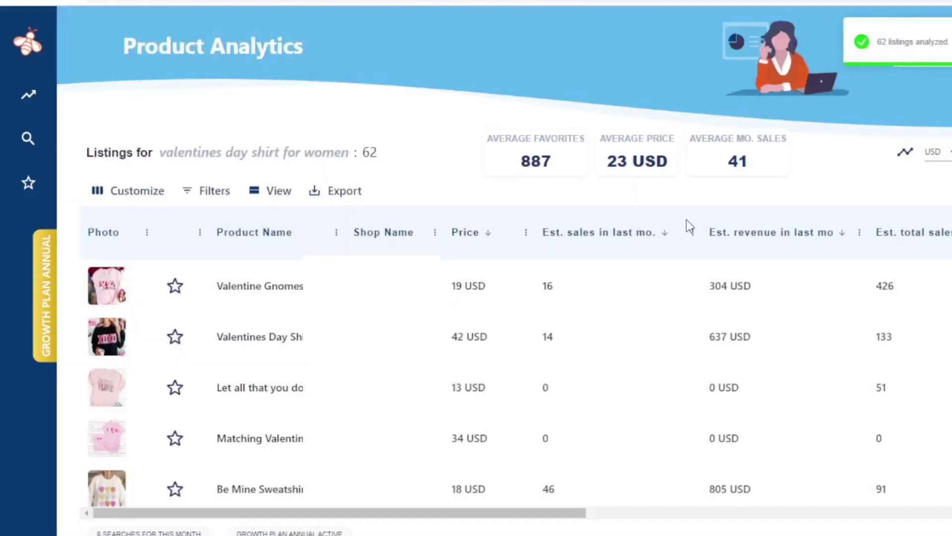
mouse_move(812, 238)
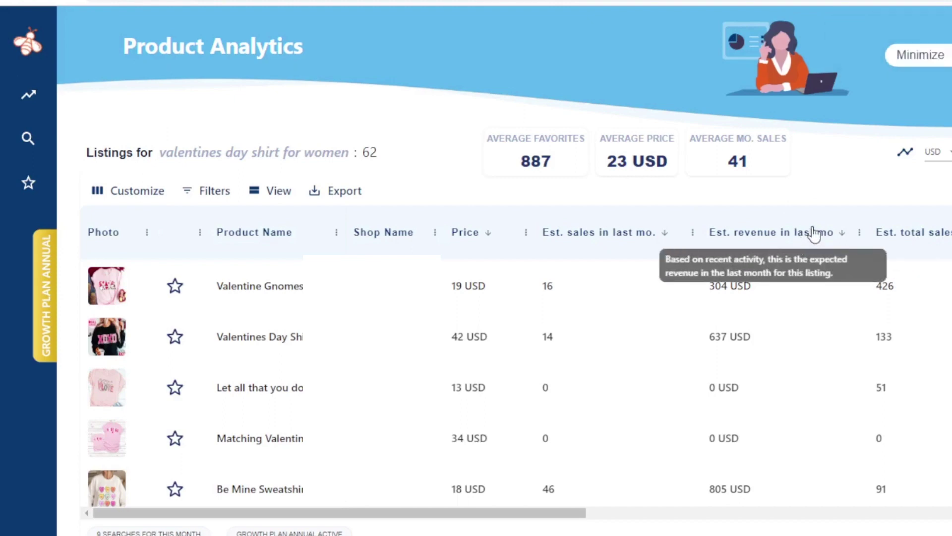
left_click(814, 234)
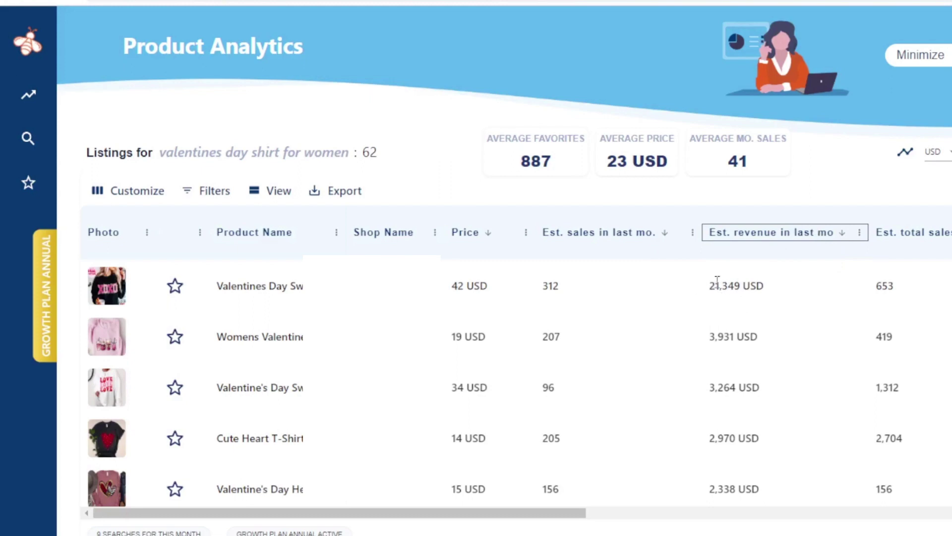
Examine the prices, estimated sales and revenue of the top-earning listings in the analytics table
scroll(787, 287, "down", 7)
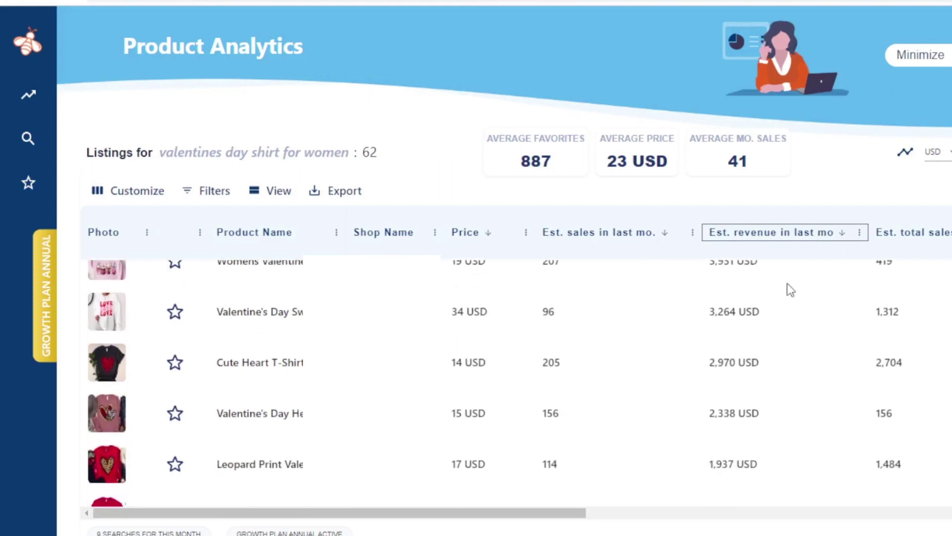
scroll(786, 289, "down", 6)
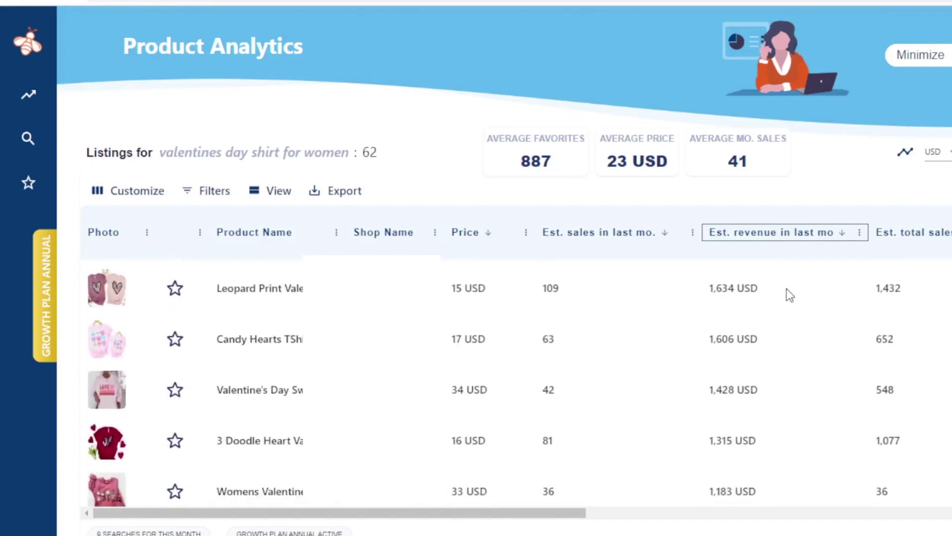
scroll(782, 350, "up", 6)
scroll(781, 354, "up", 7)
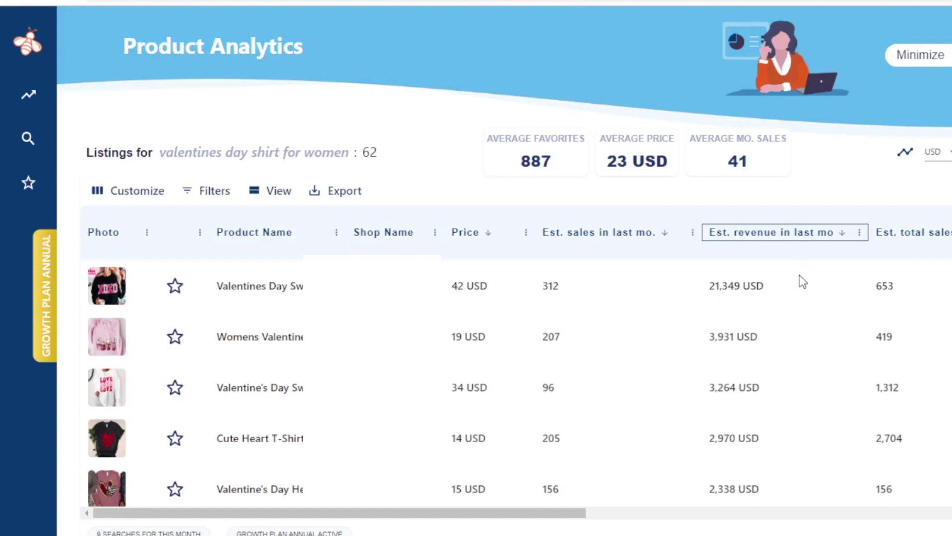
scroll(789, 332, "down", 3)
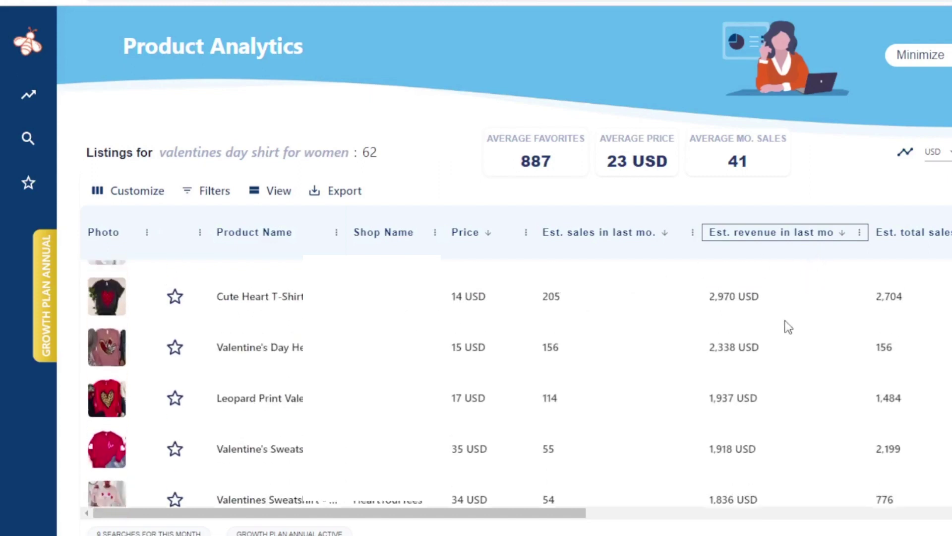
scroll(789, 332, "up", 3)
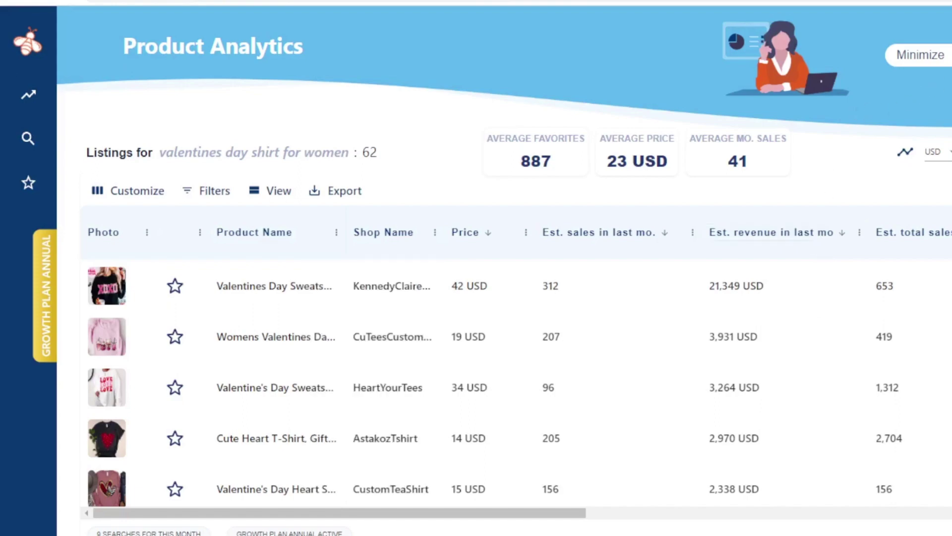
Minimize the product analytics and examine the XOXO patch shirt and its neighbouring listings in the search results
left_click(920, 55)
scroll(679, 149, "down", 10)
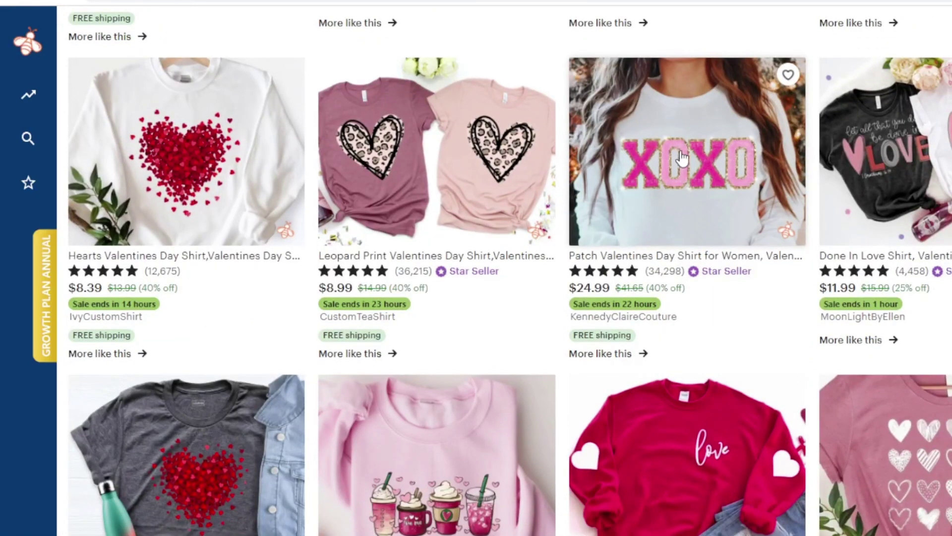
scroll(680, 156, "up", 10)
scroll(683, 155, "down", 5)
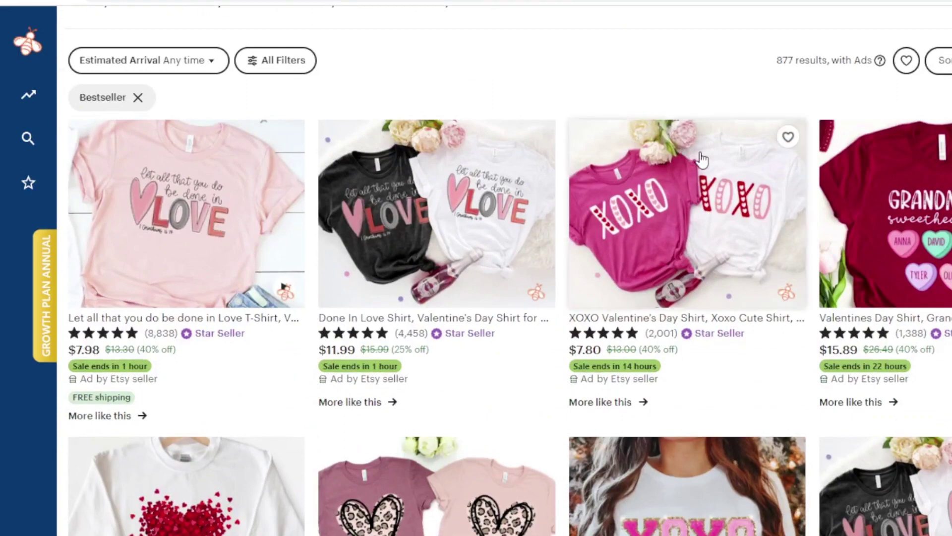
scroll(684, 157, "down", 8)
scroll(674, 223, "down", 2)
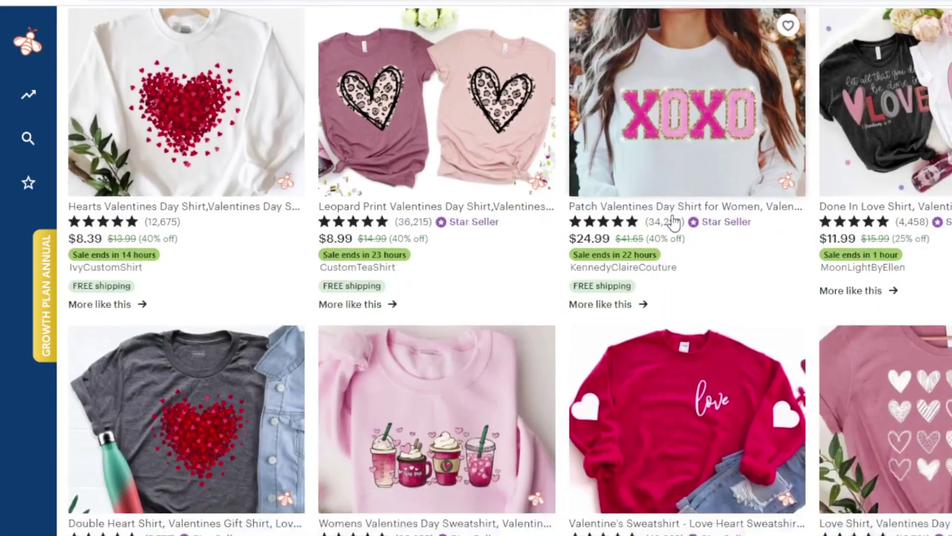
scroll(724, 231, "up", 4)
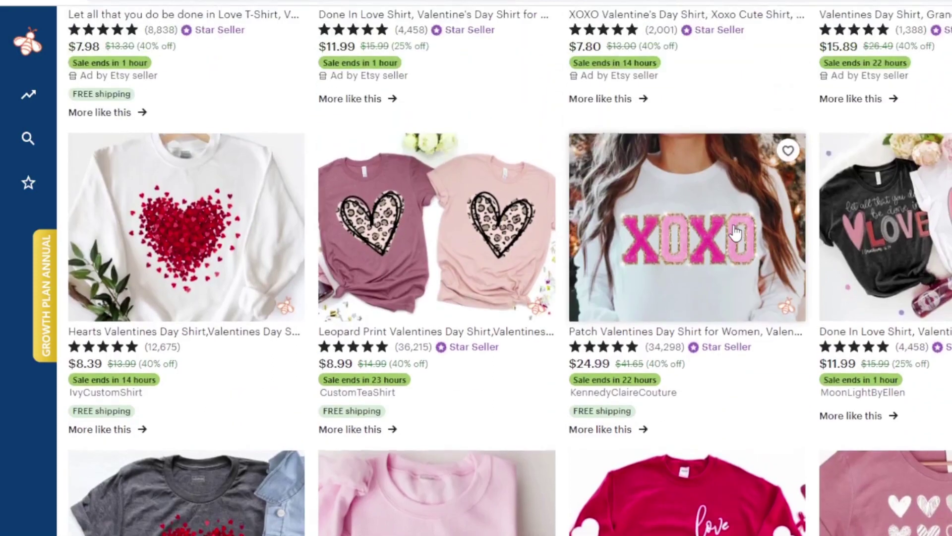
scroll(738, 228, "down", 3)
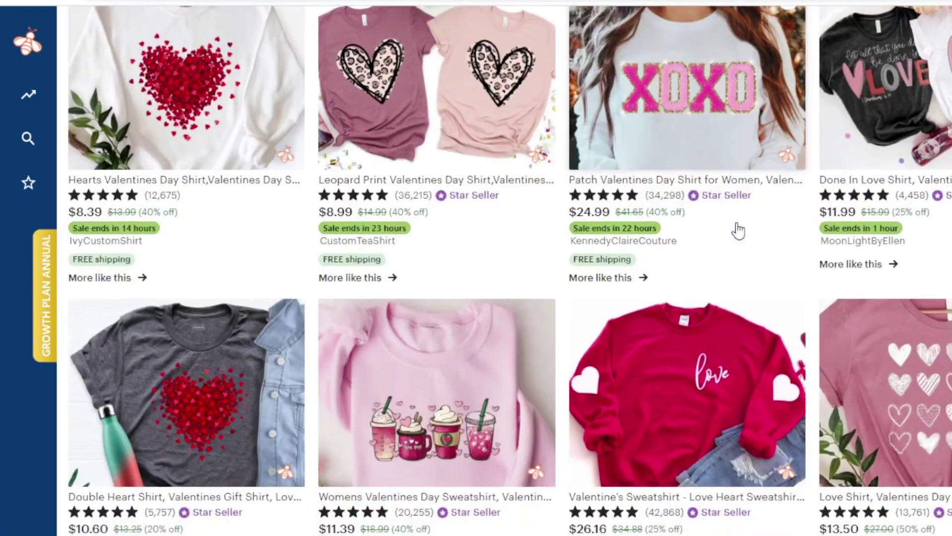
scroll(737, 228, "up", 1)
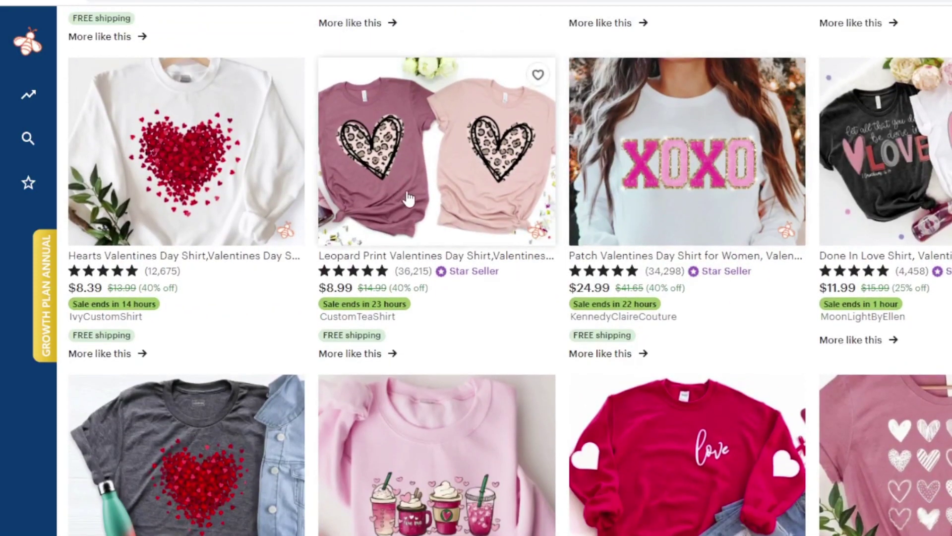
Browse the remaining bestseller listings to compare their shirt and sweatshirt designs, styles and themes
scroll(642, 219, "down", 8)
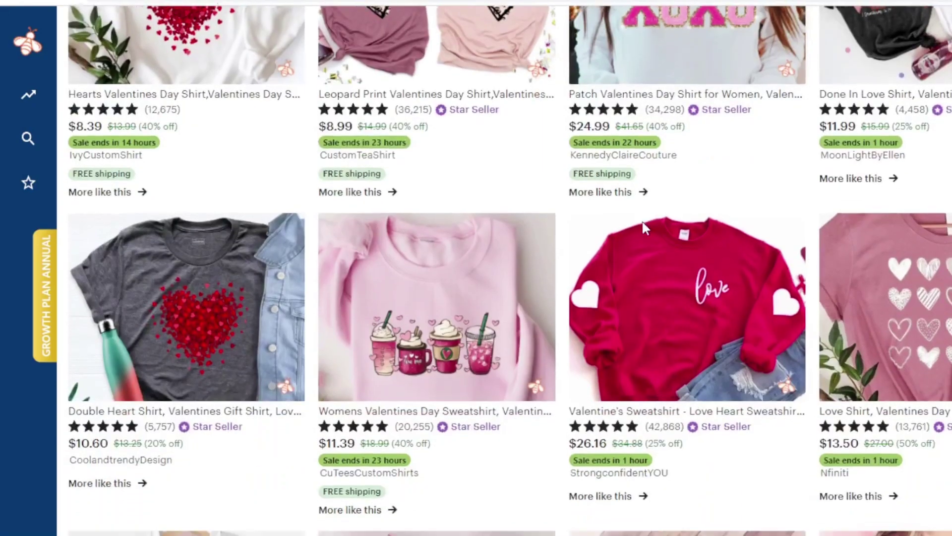
scroll(410, 266, "down", 10)
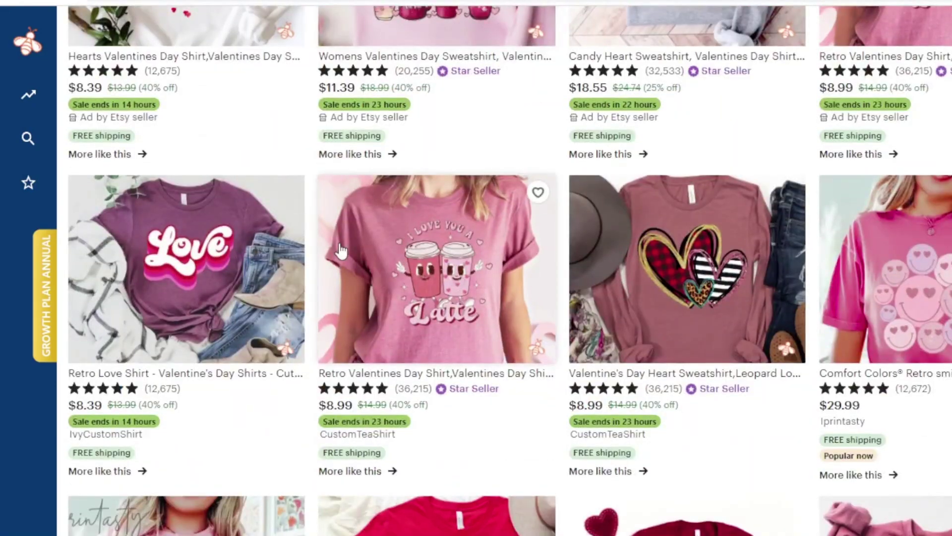
scroll(341, 248, "down", 3)
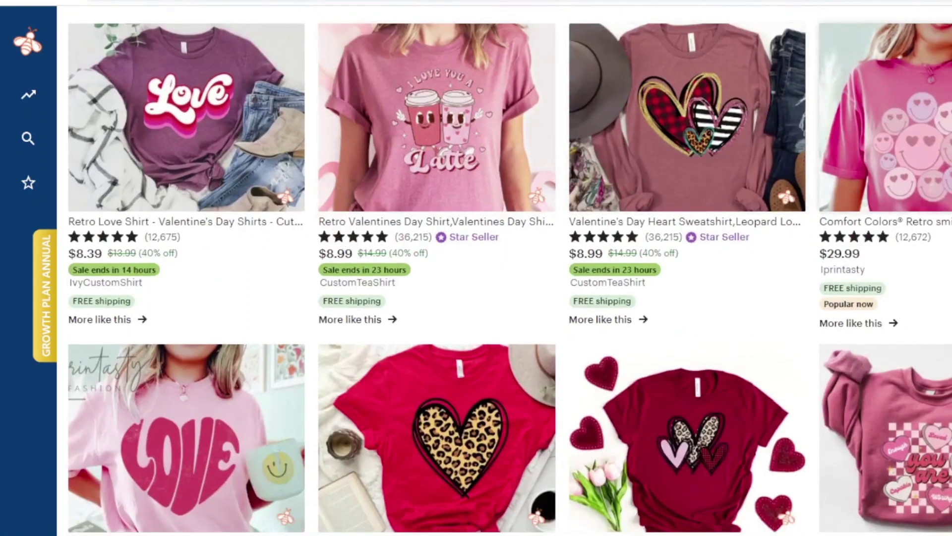
scroll(509, 272, "down", 3)
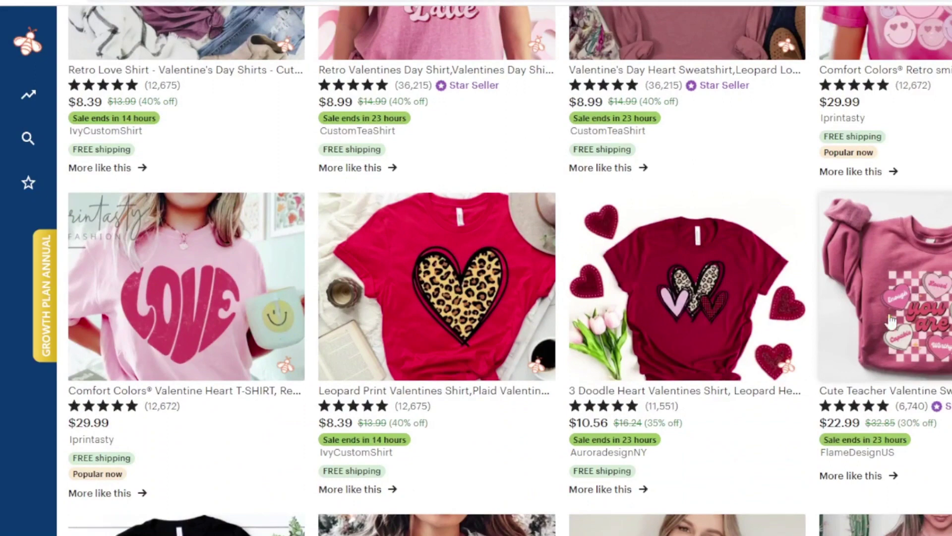
scroll(379, 277, "down", 7)
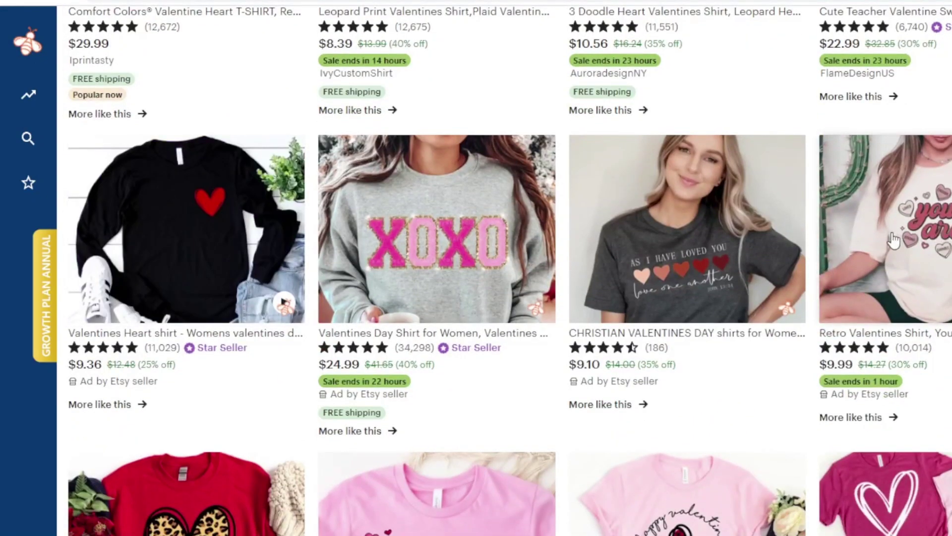
scroll(893, 240, "down", 6)
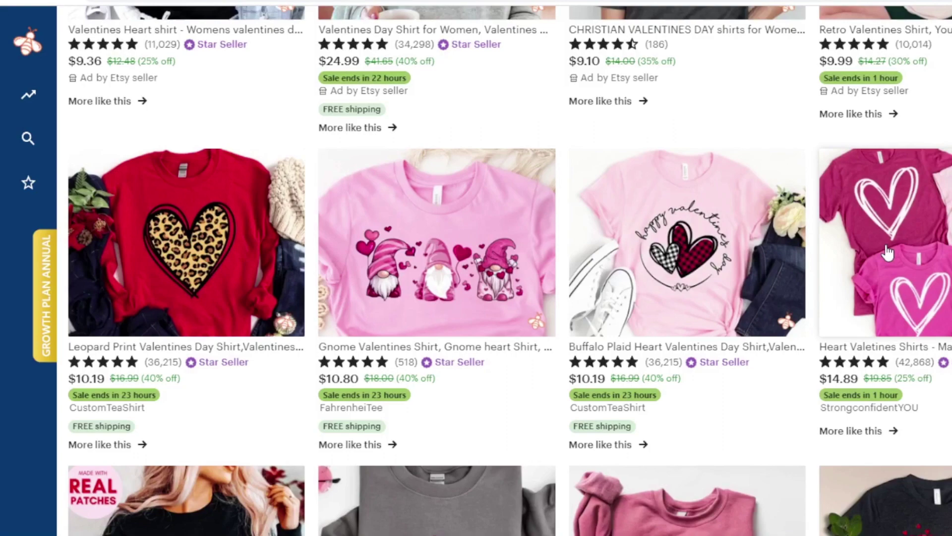
scroll(888, 252, "down", 6)
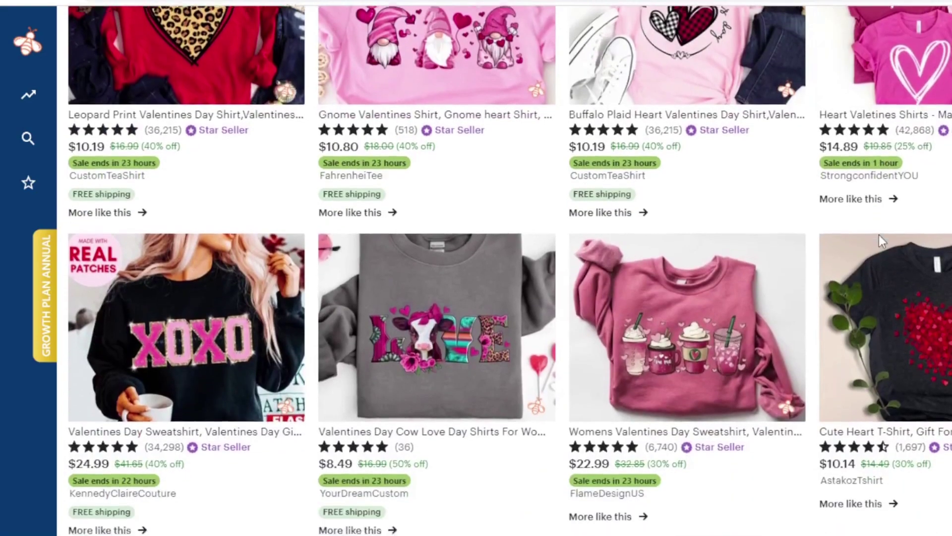
scroll(878, 232, "down", 3)
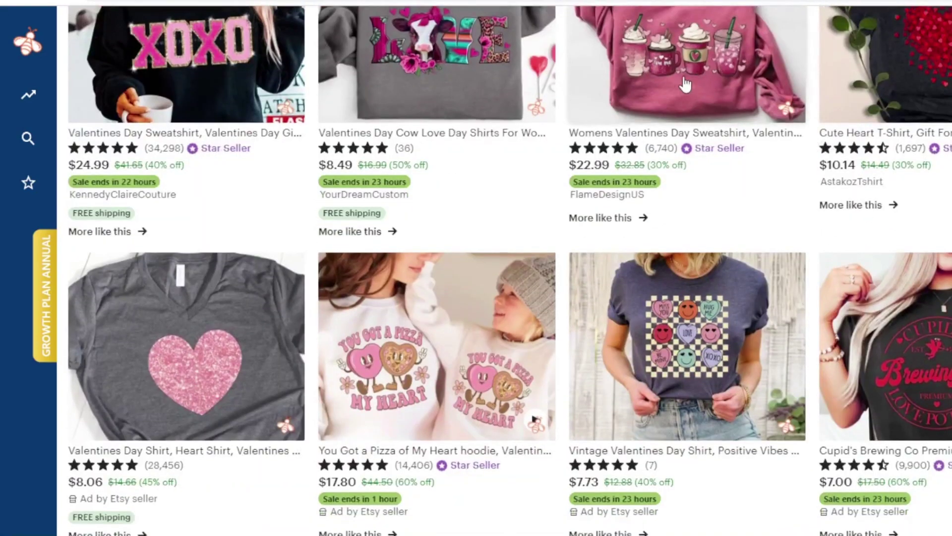
scroll(808, 221, "down", 3)
scroll(808, 222, "down", 4)
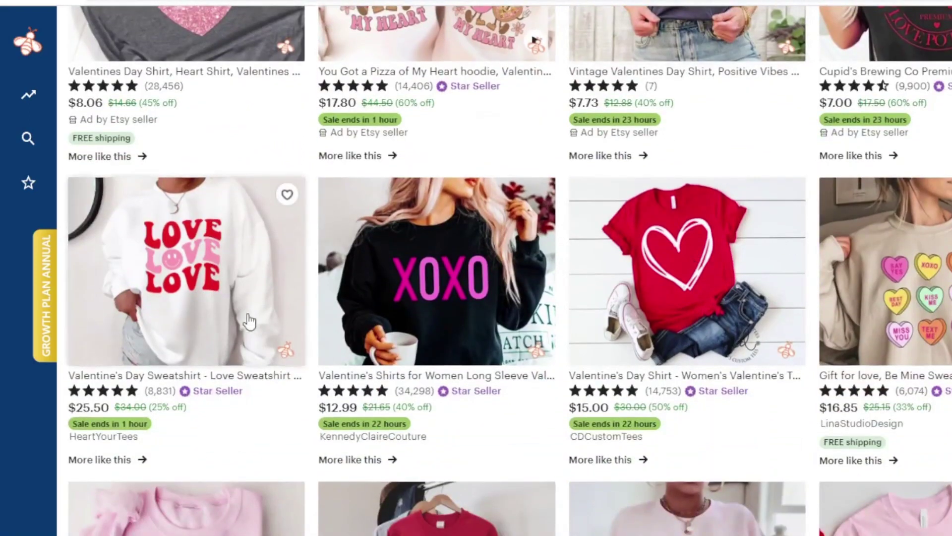
scroll(273, 310, "down", 4)
scroll(295, 301, "down", 5)
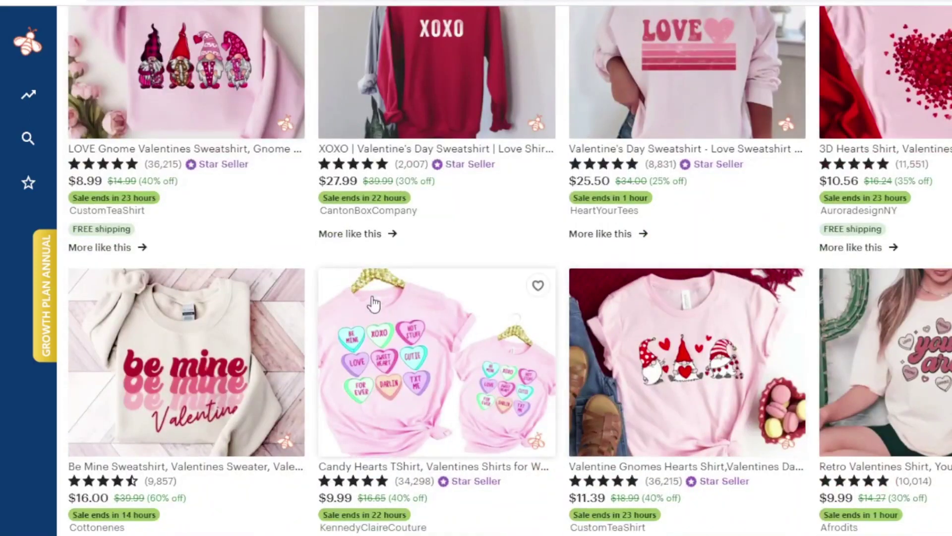
scroll(695, 365, "down", 3)
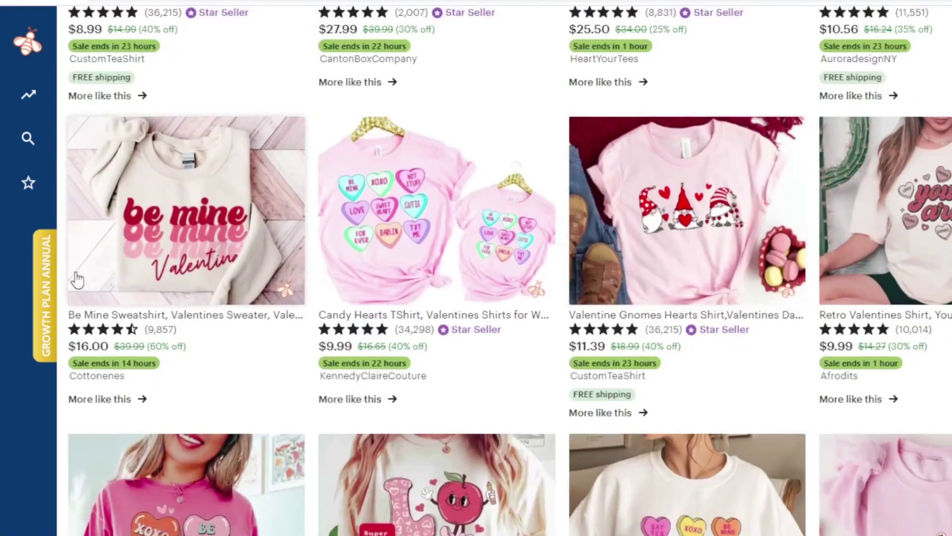
scroll(570, 185, "down", 11)
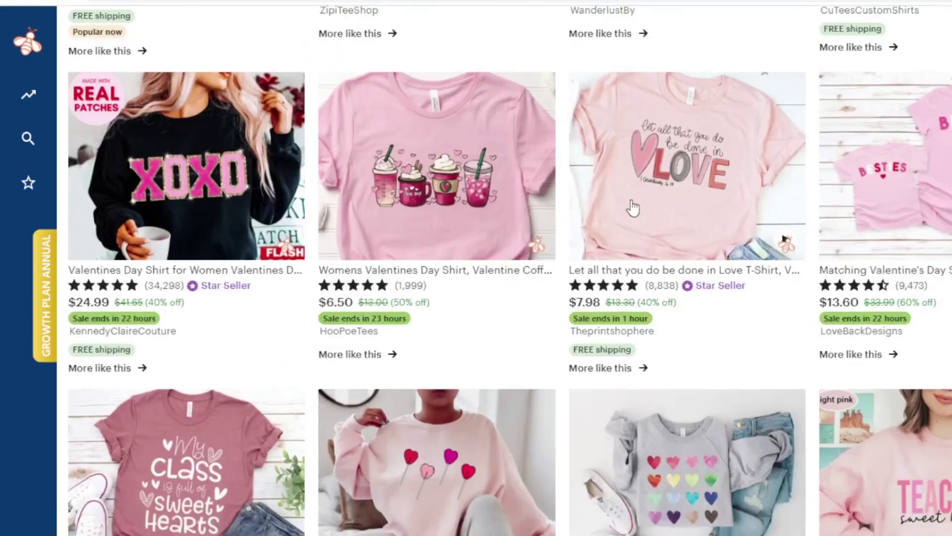
scroll(434, 209, "down", 3)
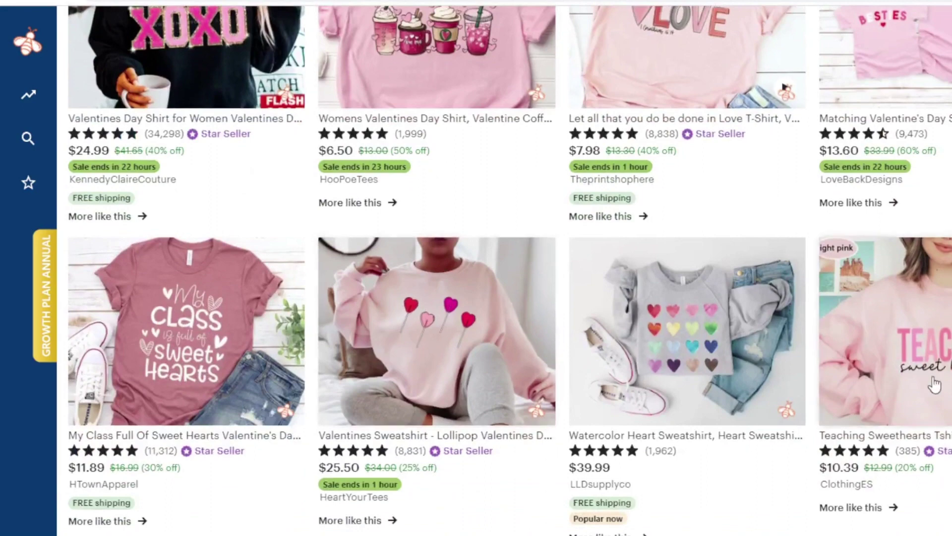
Go back up through the bestseller listings to the first row of the Valentine's Day shirt results
scroll(910, 392, "down", 1)
scroll(798, 335, "up", 9)
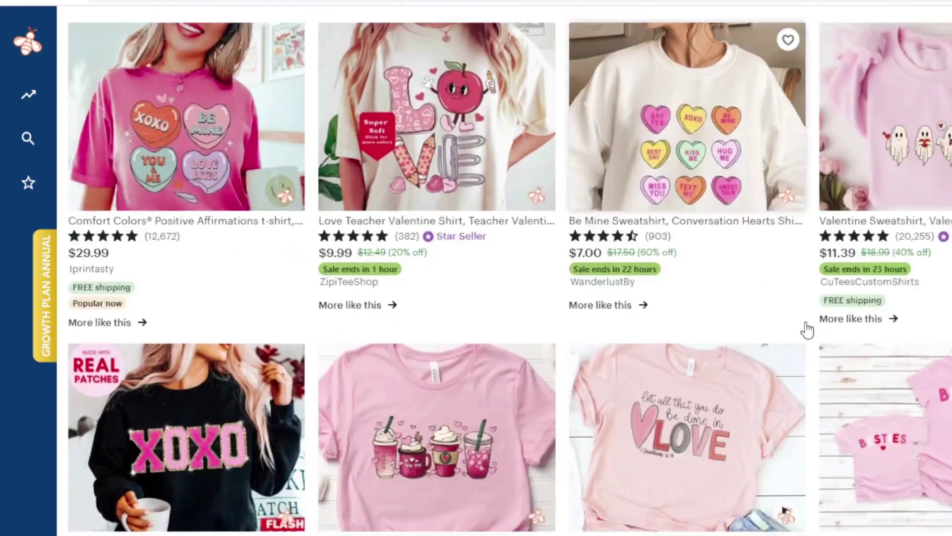
scroll(801, 329, "down", 5)
scroll(794, 325, "up", 15)
scroll(789, 327, "up", 15)
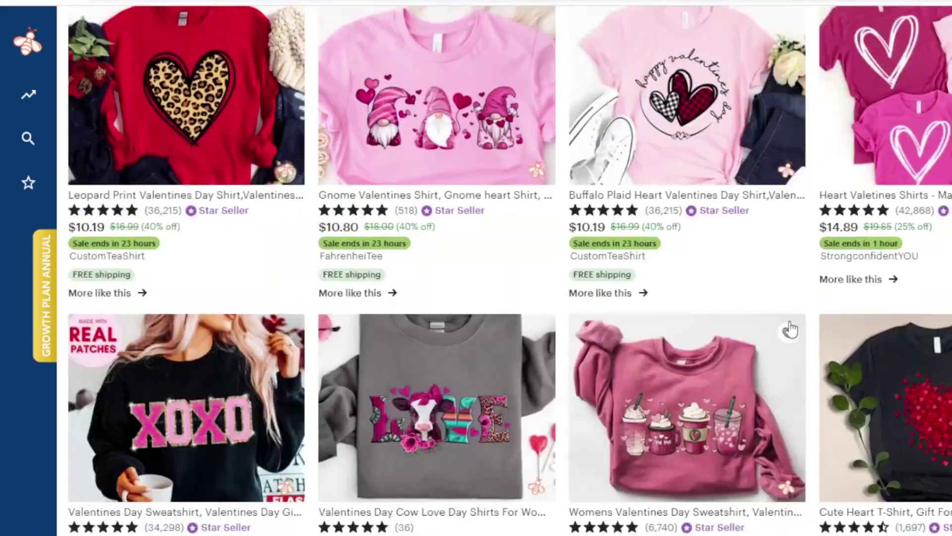
scroll(800, 358, "up", 15)
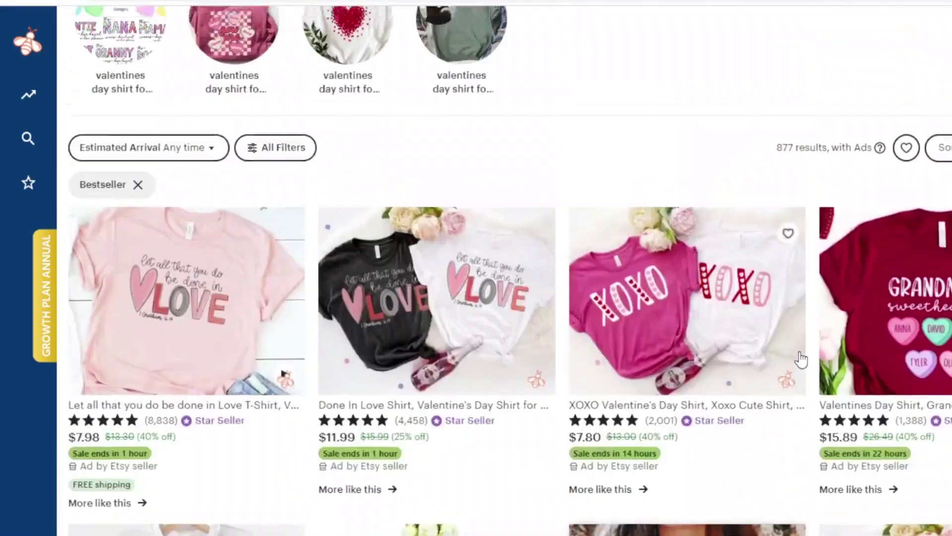
Examine the designs from the first LOVE and XOXO shirts through the heart, leopard-print and Christian Valentine's shirt listings
scroll(801, 382, "down", 5)
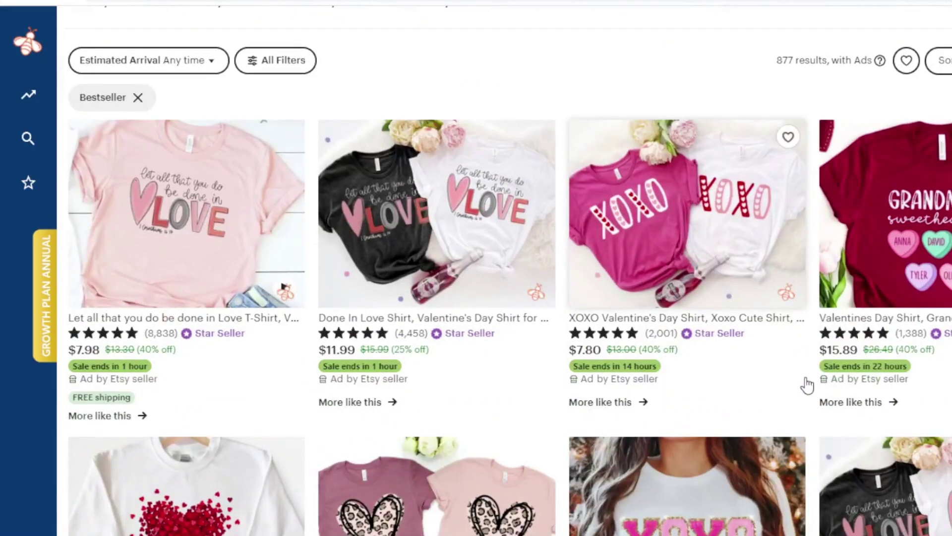
scroll(793, 372, "down", 6)
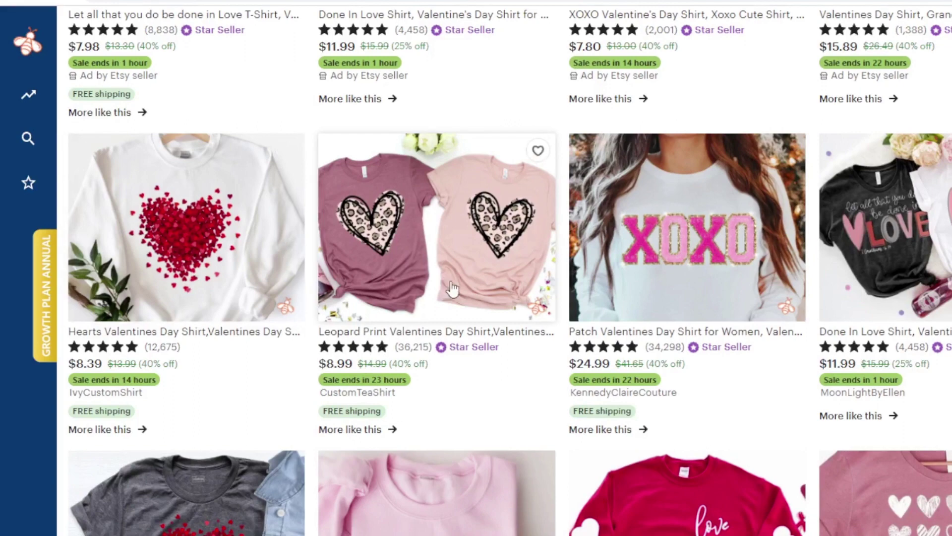
scroll(605, 174, "down", 7)
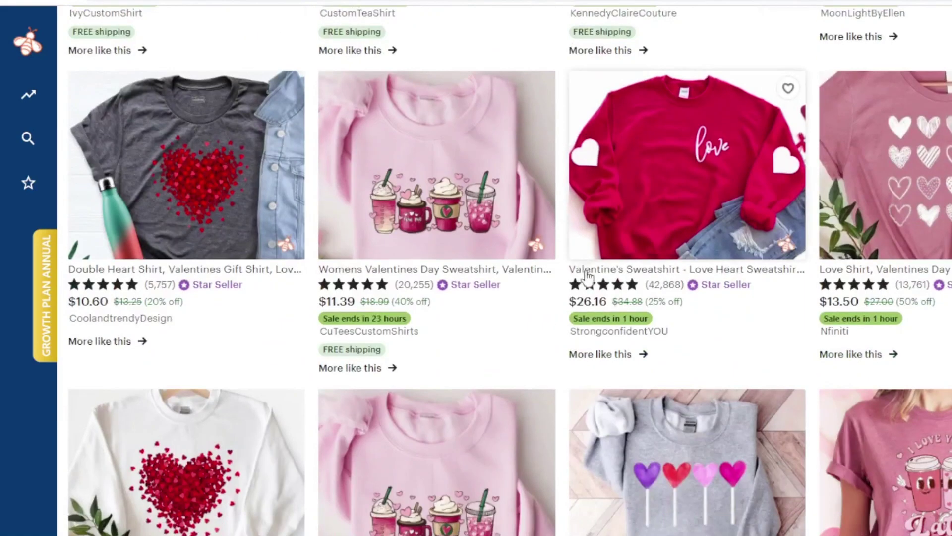
scroll(675, 228, "down", 6)
scroll(669, 215, "down", 12)
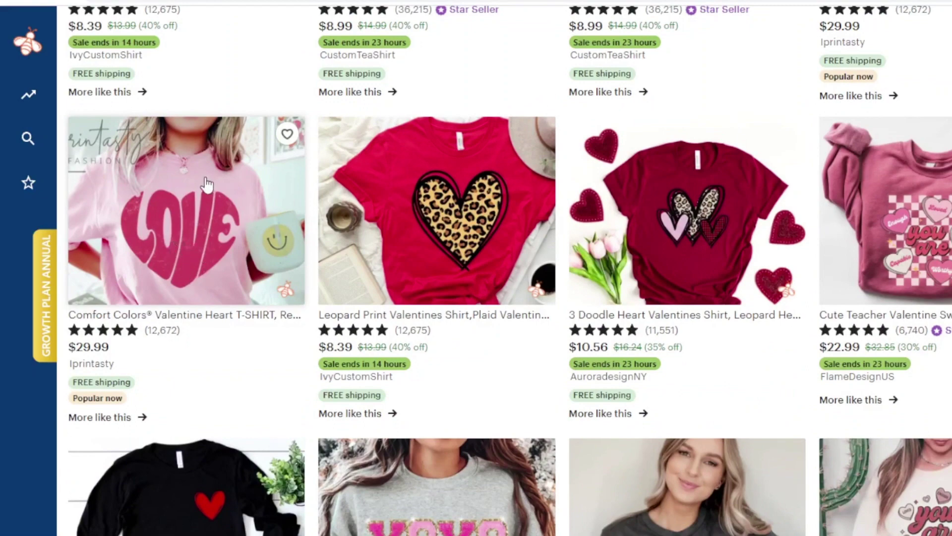
scroll(194, 233, "down", 5)
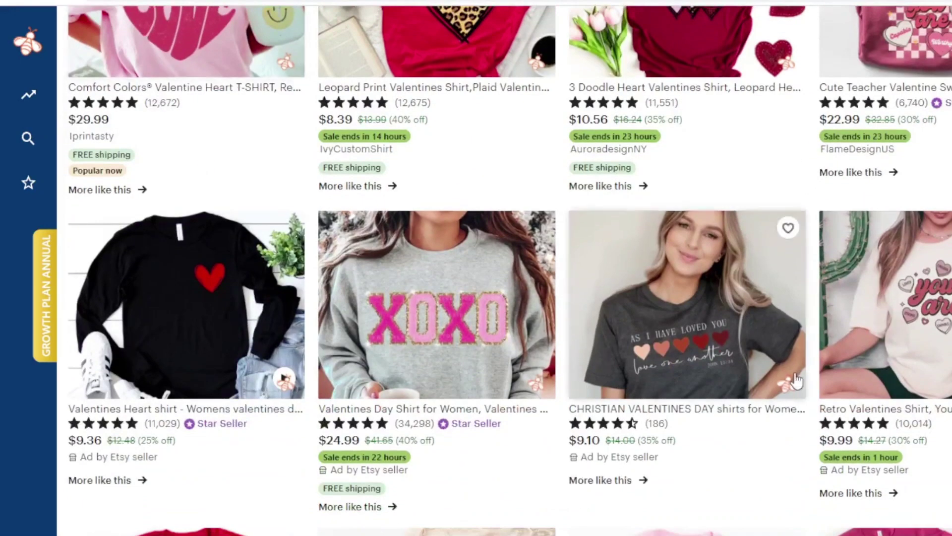
scroll(897, 325, "down", 2)
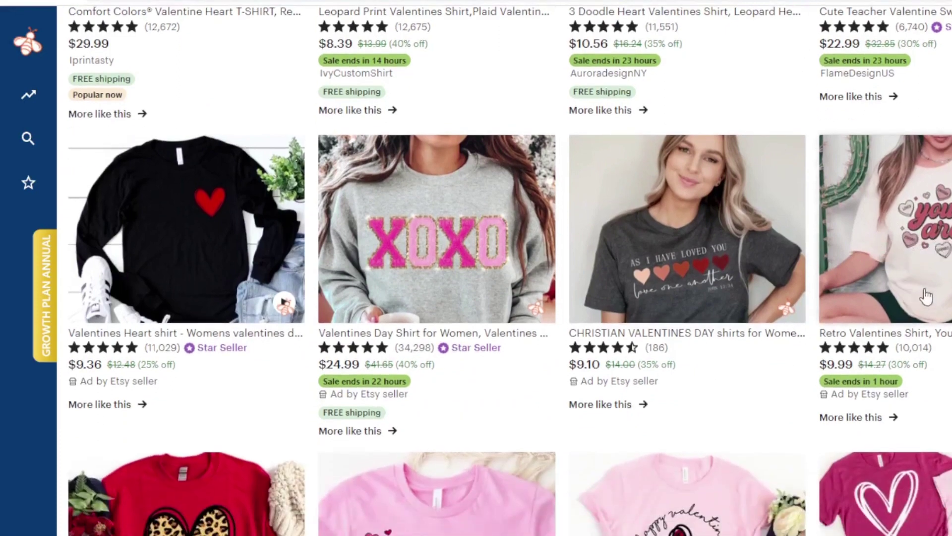
Examine the further bestseller listings, comparing the gnome, XOXO, retro LOVE, Be Mine and candy heart designs
scroll(926, 263, "down", 6)
scroll(903, 281, "down", 6)
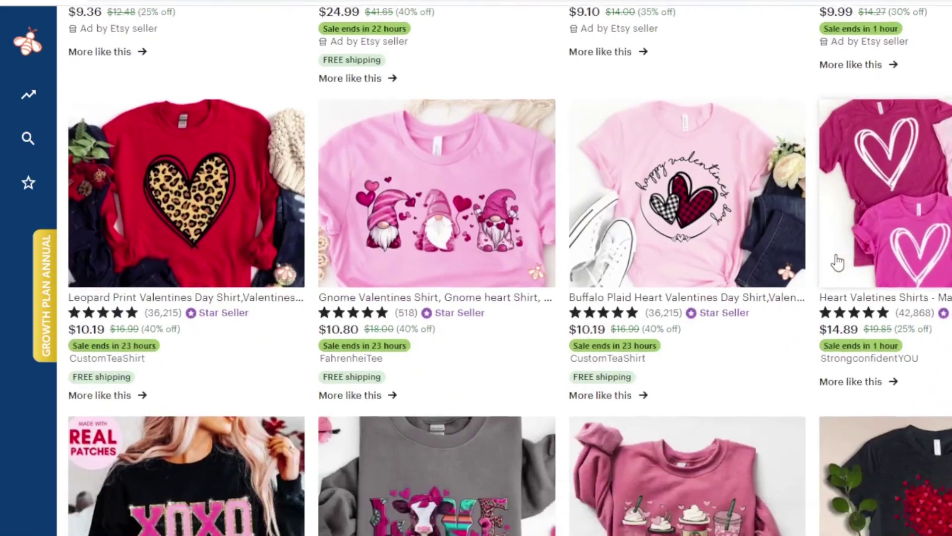
scroll(885, 206, "down", 5)
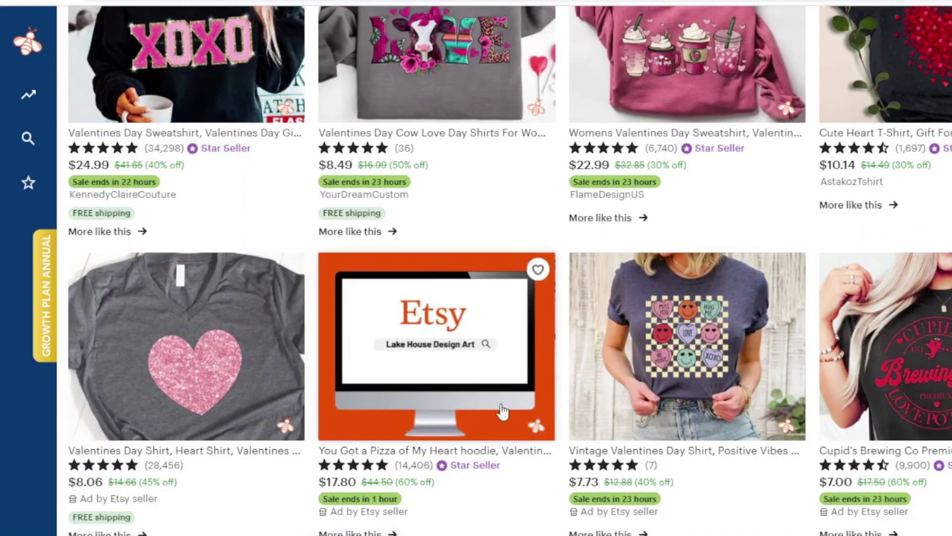
scroll(454, 379, "down", 8)
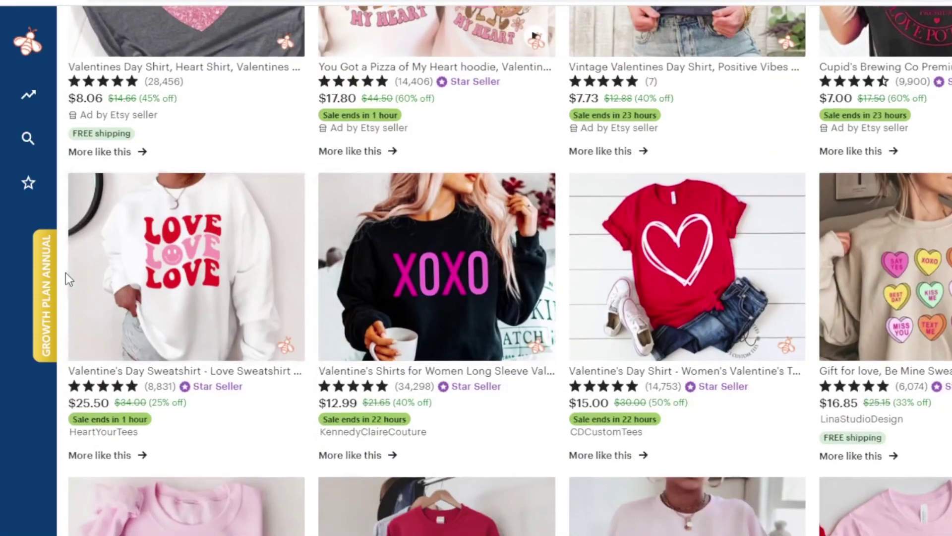
scroll(89, 262, "down", 6)
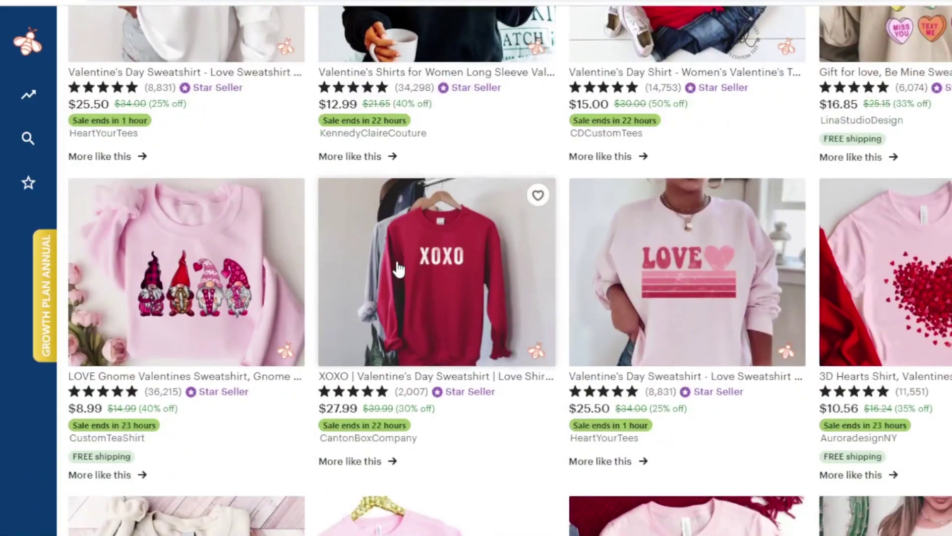
scroll(411, 271, "down", 6)
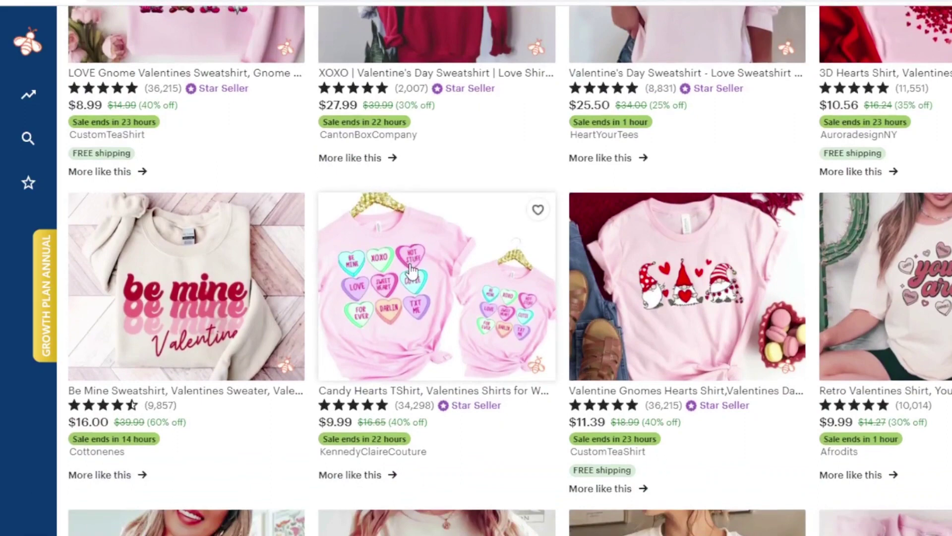
scroll(411, 271, "down", 15)
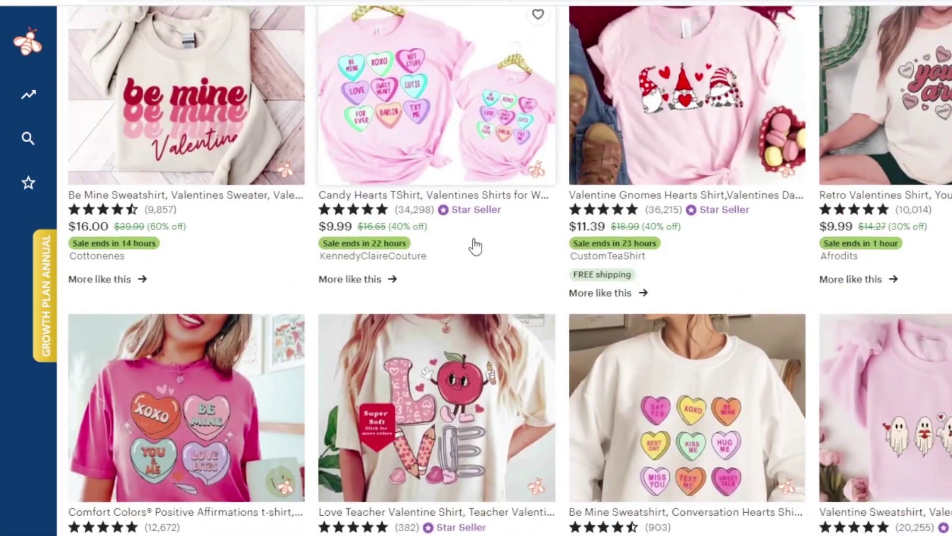
Return past the leopard heart and coffee drink designs to the start of the bestseller listings
scroll(635, 277, "up", 15)
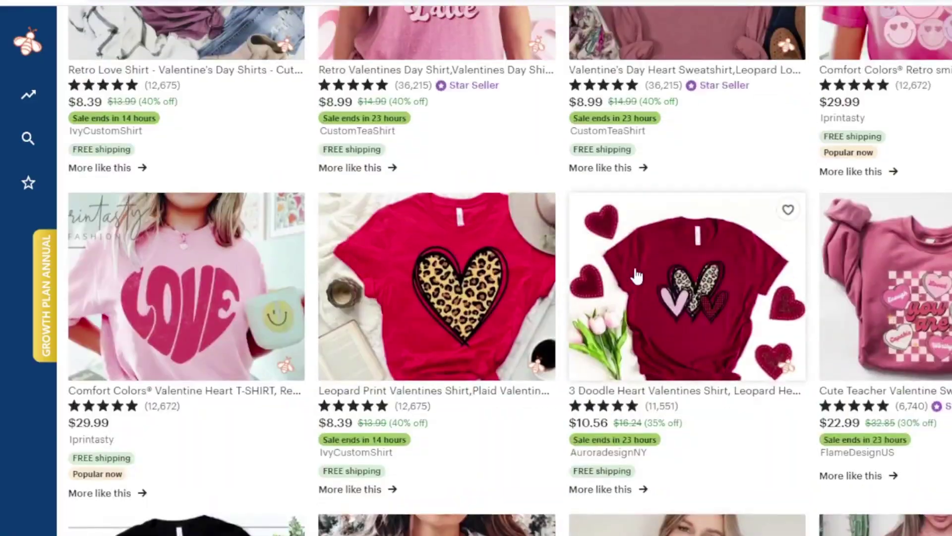
scroll(643, 280, "up", 3)
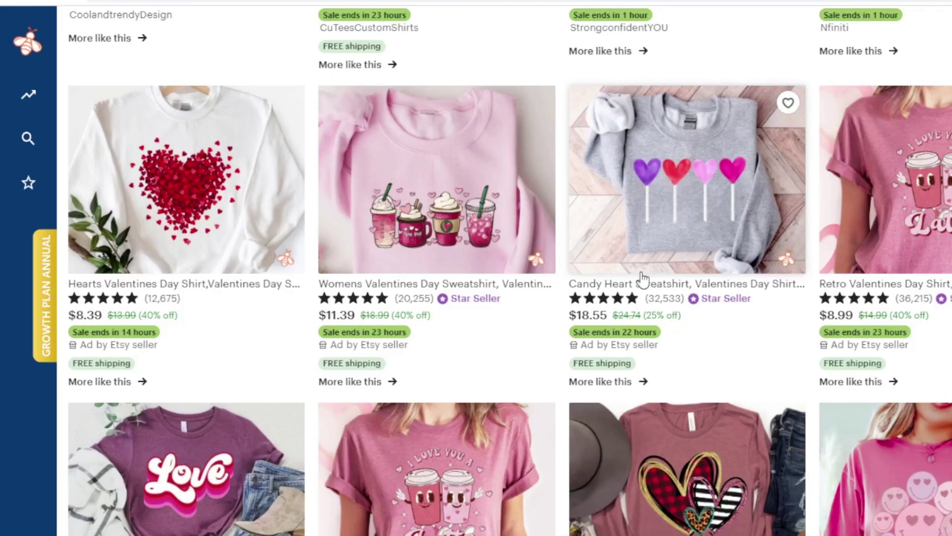
scroll(643, 280, "up", 15)
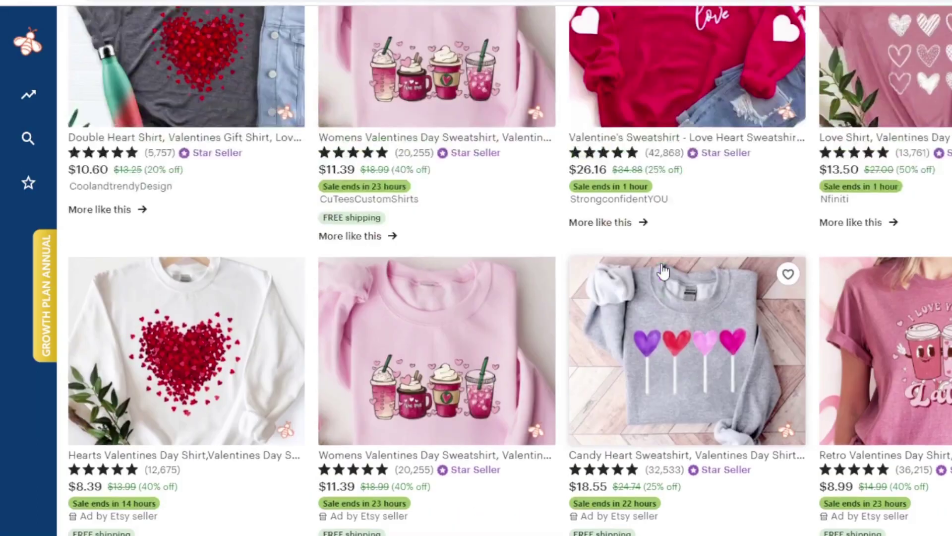
scroll(687, 265, "up", 9)
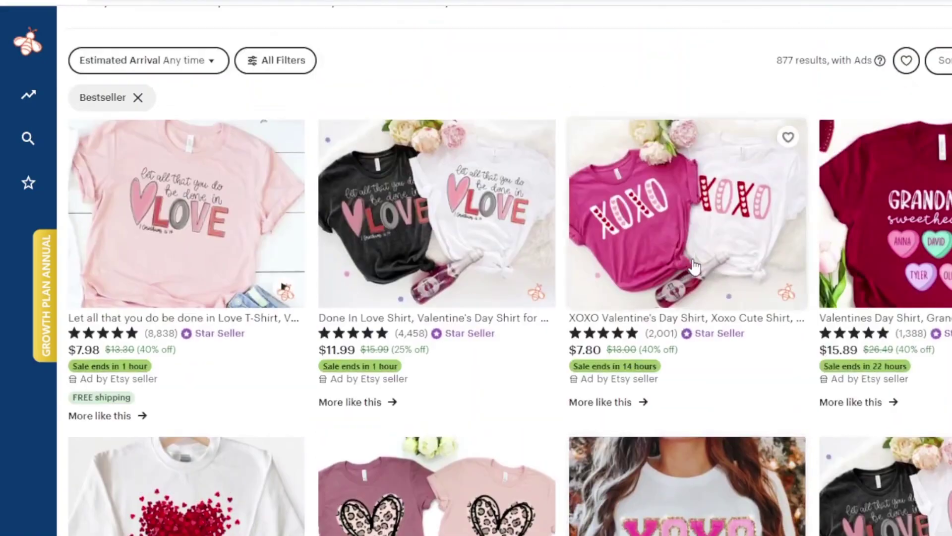
Compare the designs in the first two rows, including the LOVE, XOXO, grandma candy heart, scattered hearts and leopard heart shirts
scroll(693, 263, "down", 6)
scroll(739, 287, "down", 2)
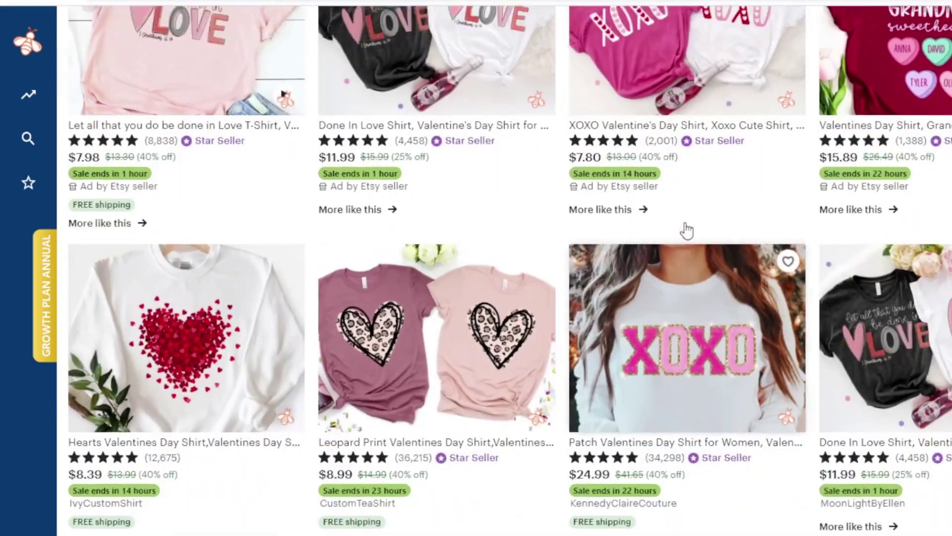
scroll(685, 230, "up", 3)
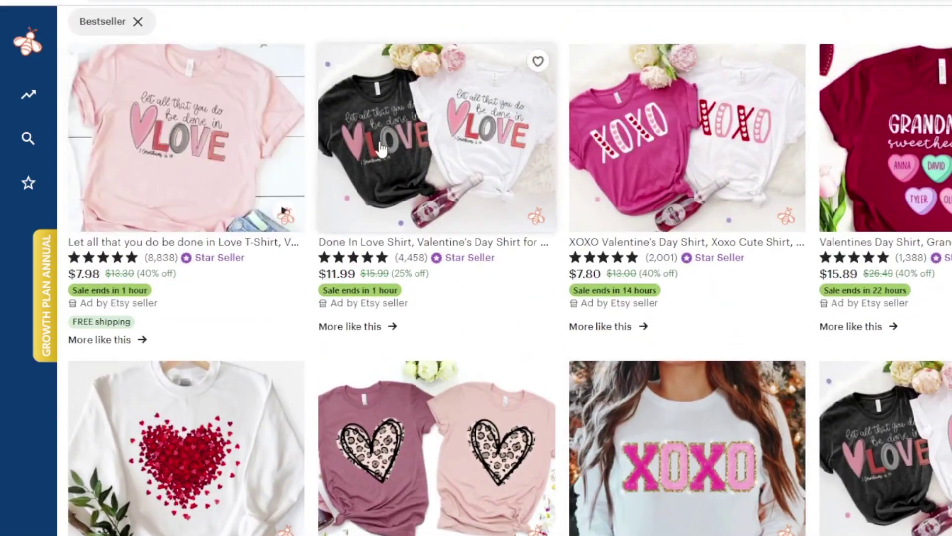
scroll(359, 162, "down", 6)
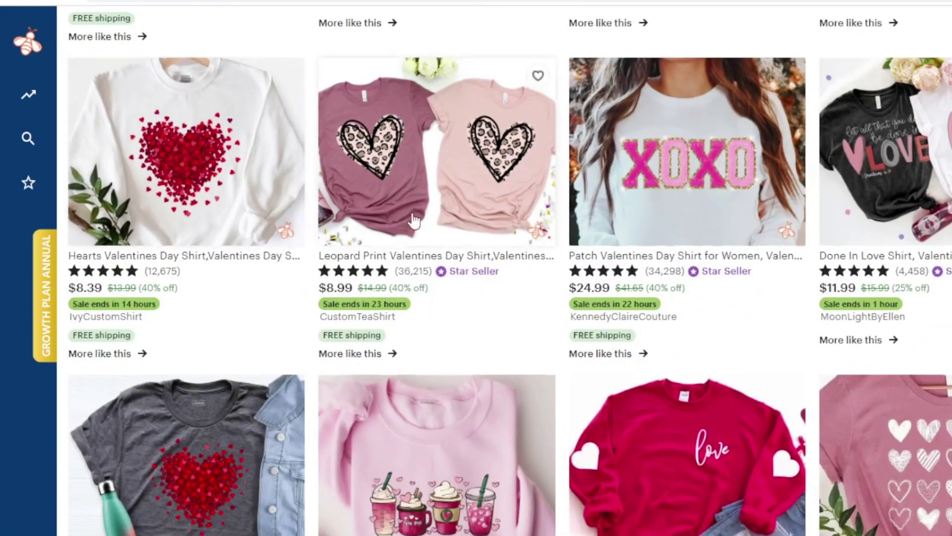
scroll(277, 203, "up", 6)
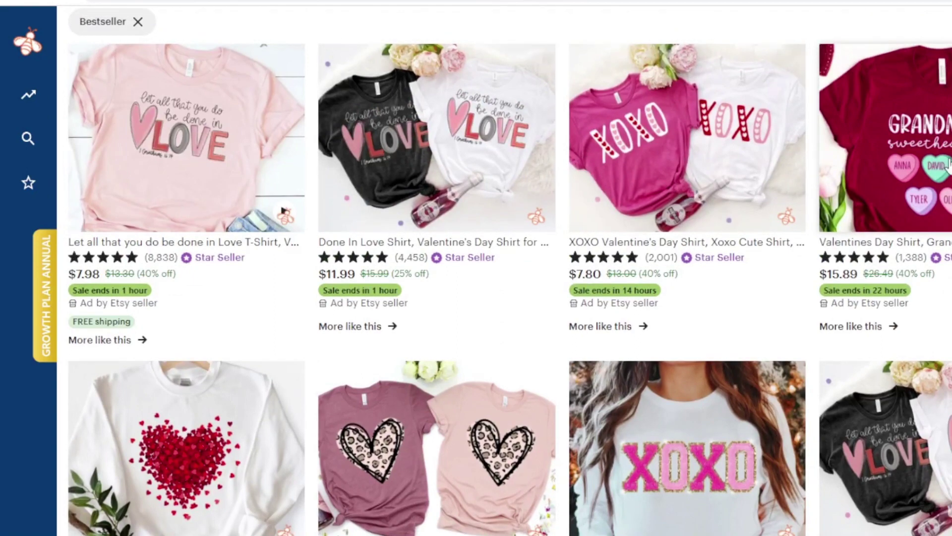
scroll(525, 219, "down", 3)
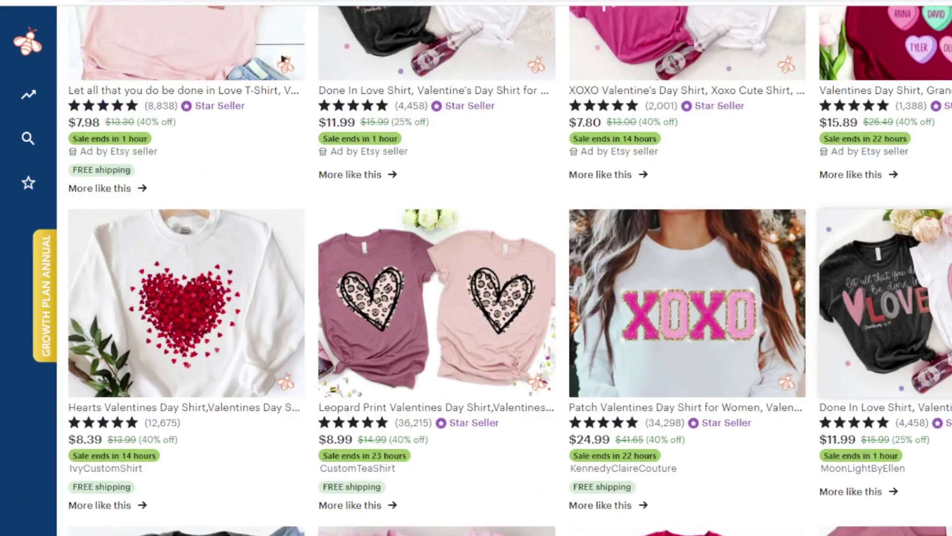
scroll(712, 287, "up", 3)
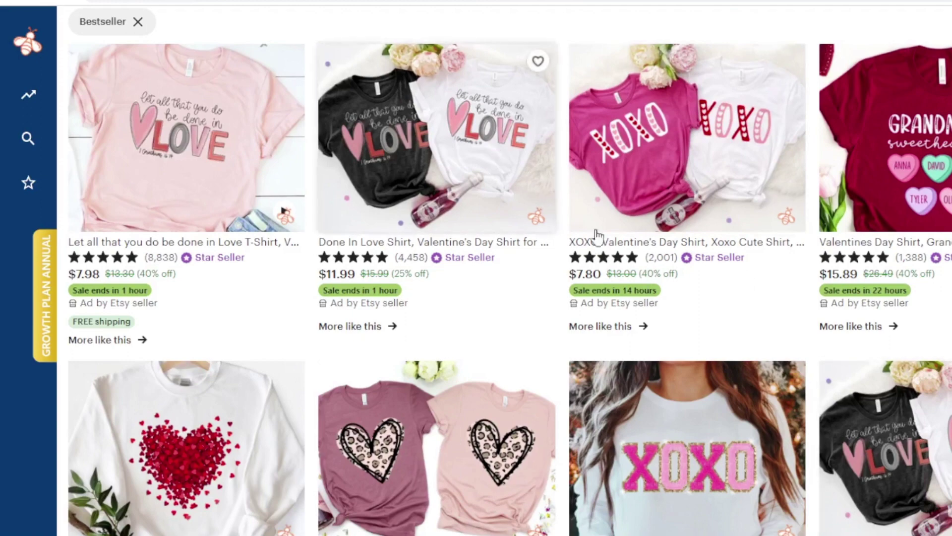
scroll(835, 386, "down", 3)
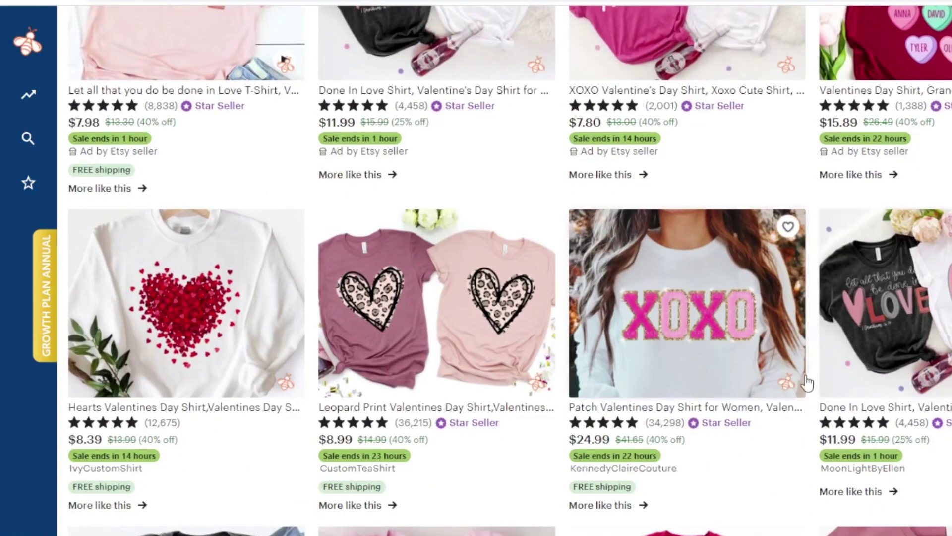
scroll(804, 383, "up", 3)
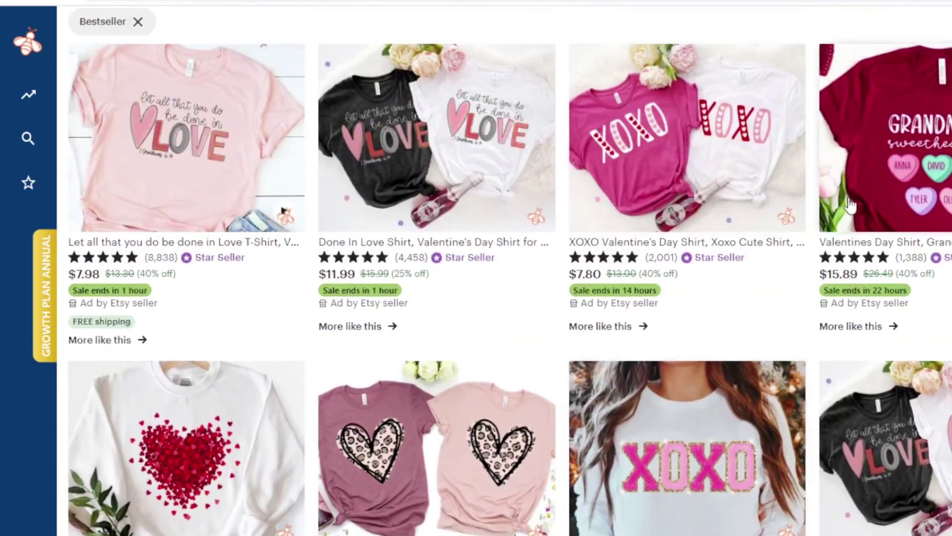
Examine the coffee drink, heart lollipop, latte, retro Love, smiley face and doodle heart designs for recurring styles and themes
scroll(527, 250, "down", 5)
scroll(527, 265, "down", 7)
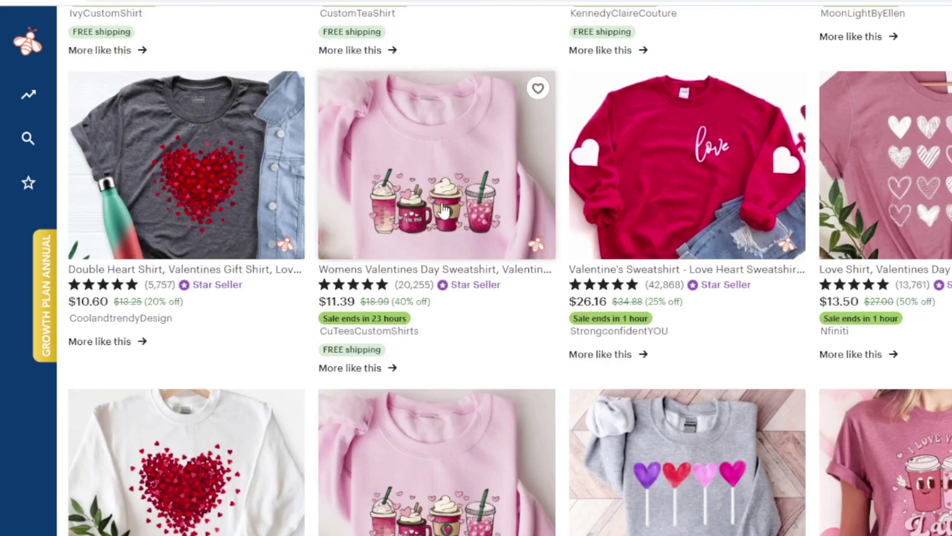
scroll(926, 181, "down", 2)
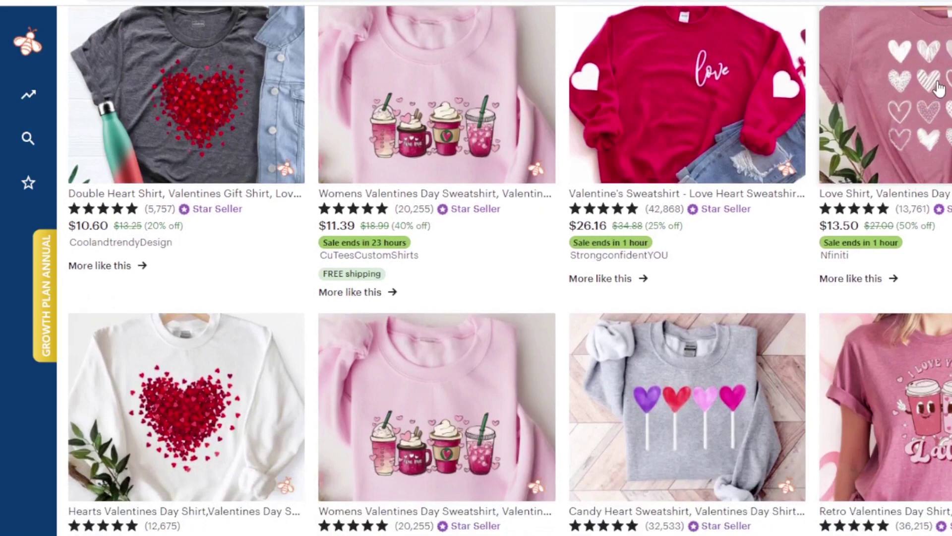
scroll(948, 69, "down", 2)
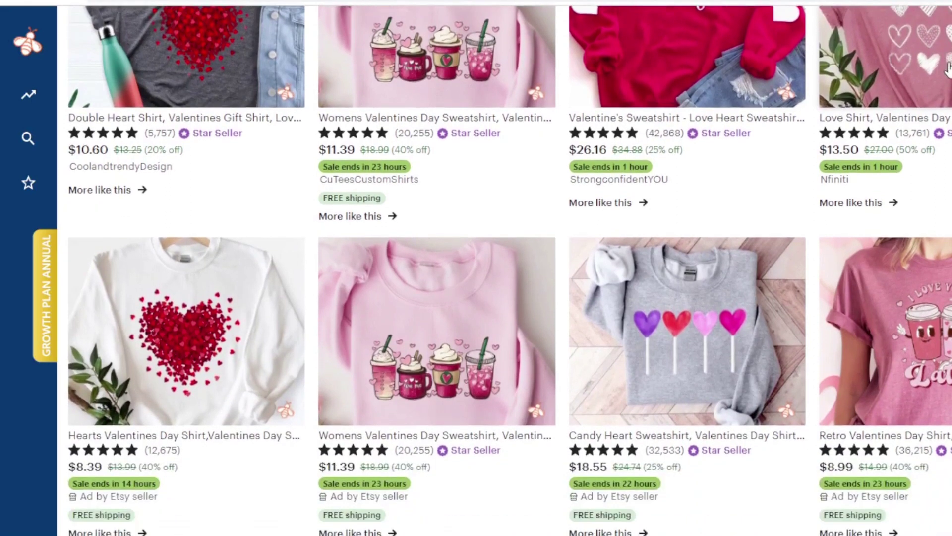
scroll(724, 270, "down", 2)
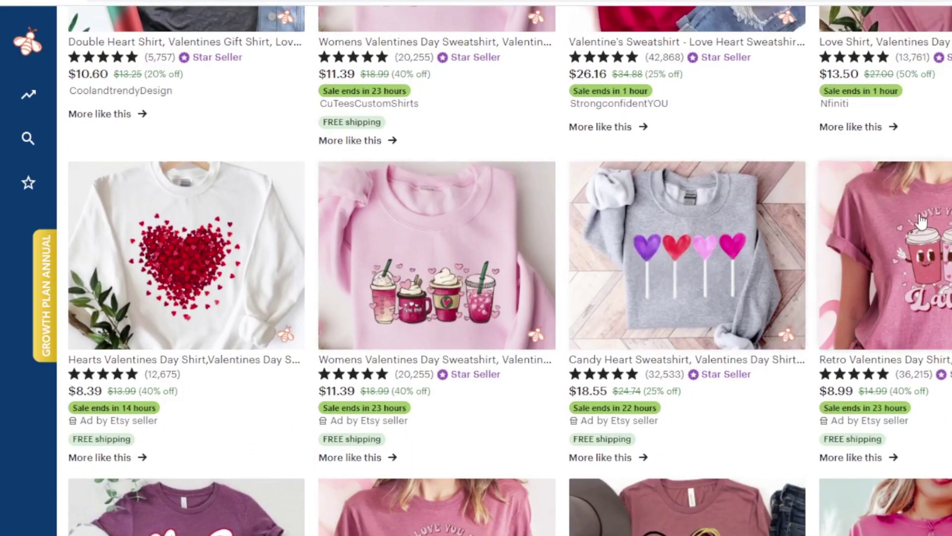
scroll(927, 248, "down", 6)
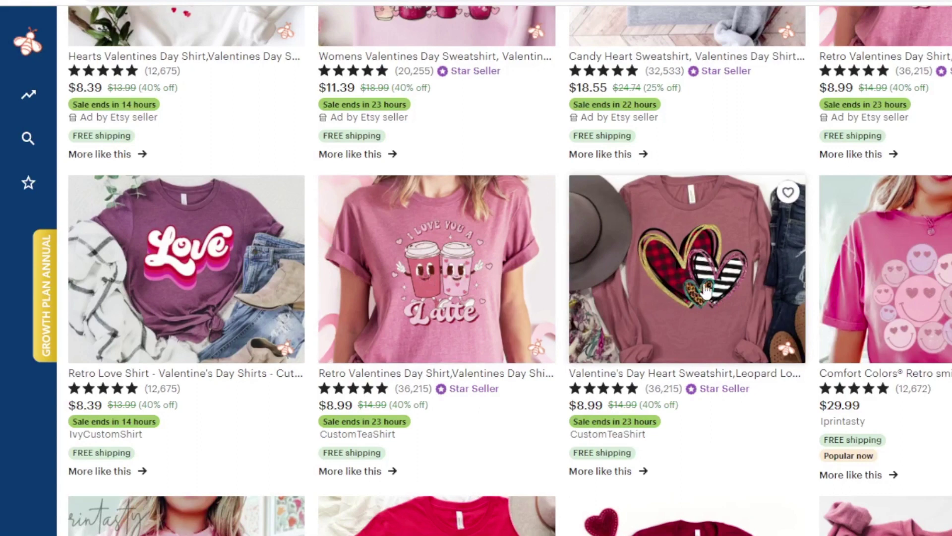
scroll(707, 291, "down", 5)
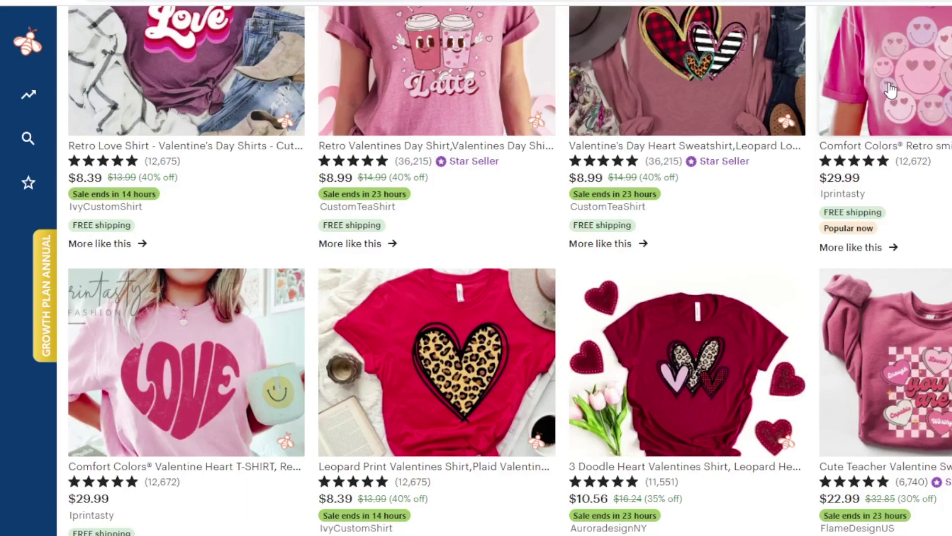
scroll(891, 90, "up", 3)
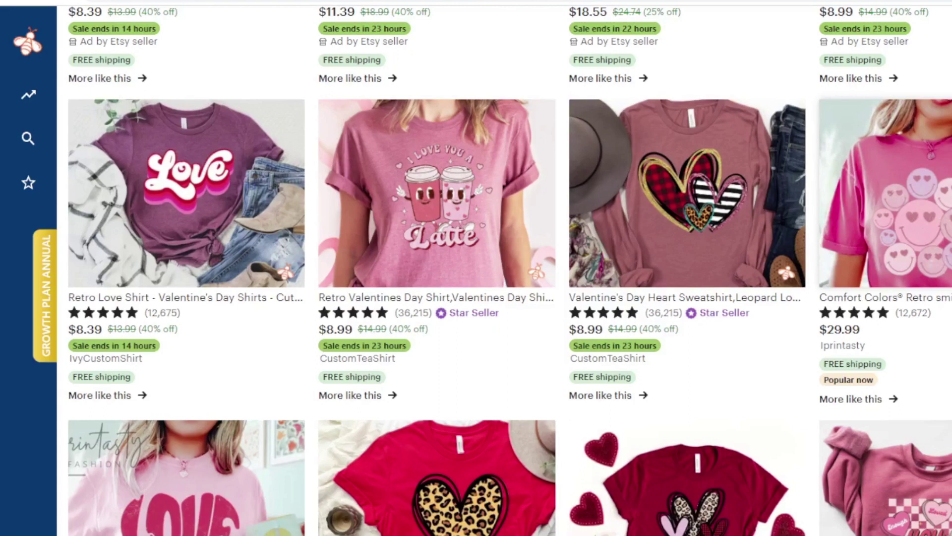
scroll(933, 305, "down", 6)
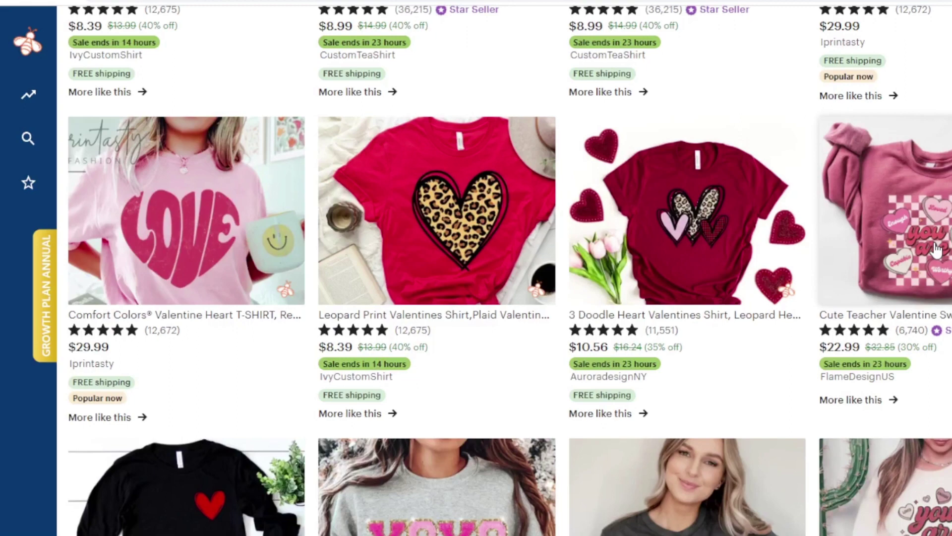
Compare the next bestseller rows, including the retro LOVE, leopard heart, XOXO patch, gnome, buffalo plaid and coffee drink designs
scroll(936, 249, "down", 2)
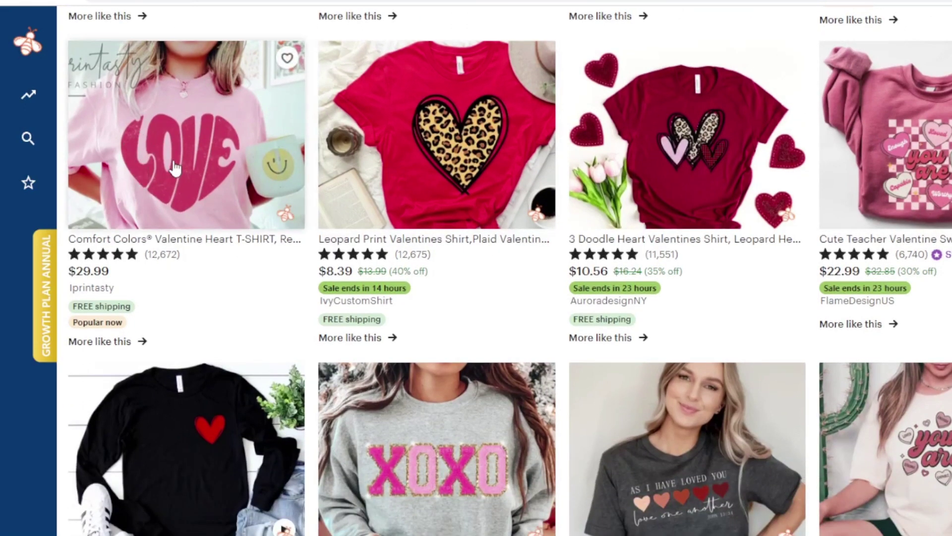
scroll(171, 166, "down", 4)
scroll(205, 212, "down", 6)
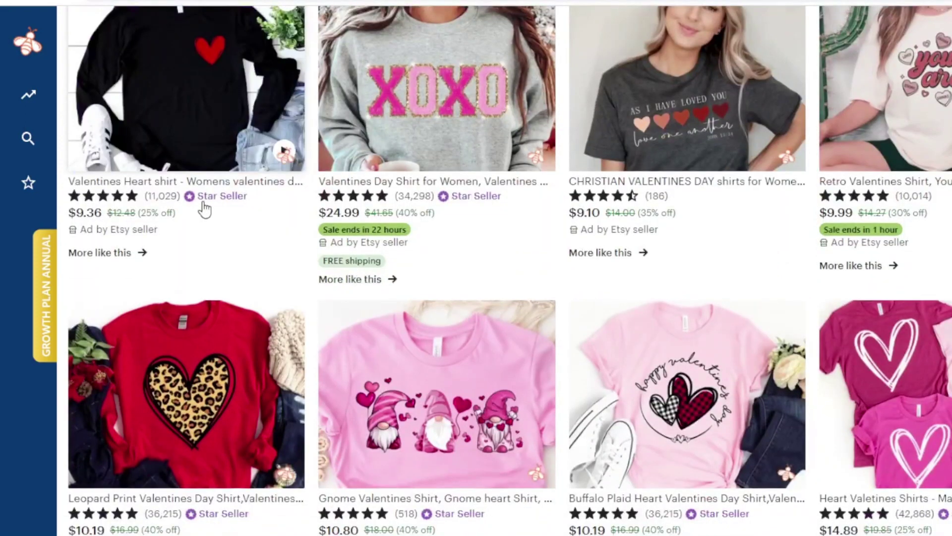
scroll(205, 210, "down", 2)
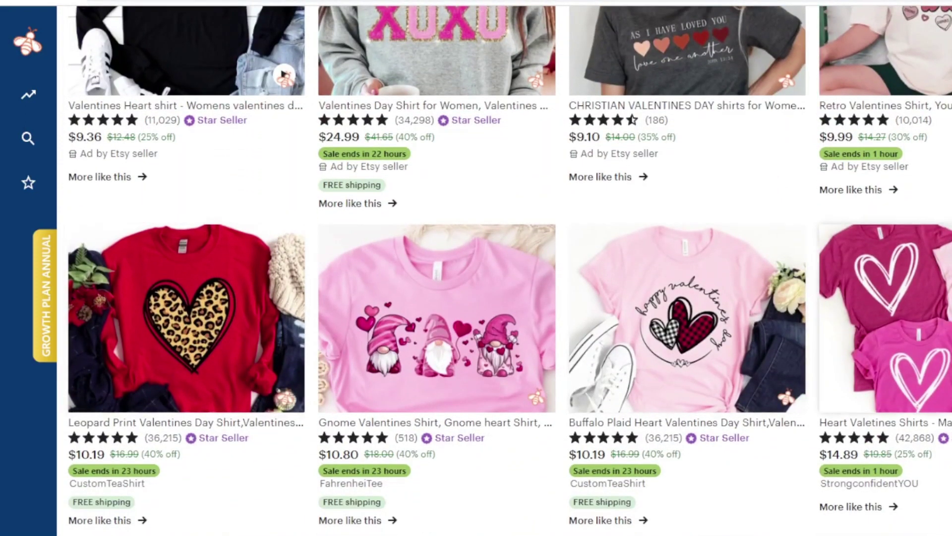
scroll(892, 308, "down", 4)
scroll(516, 319, "down", 3)
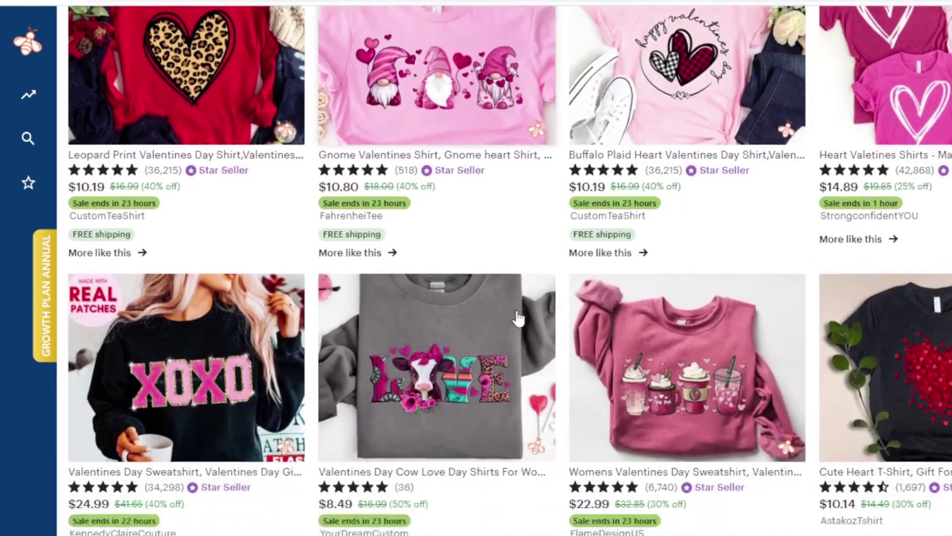
scroll(595, 318, "down", 1)
scroll(662, 297, "down", 5)
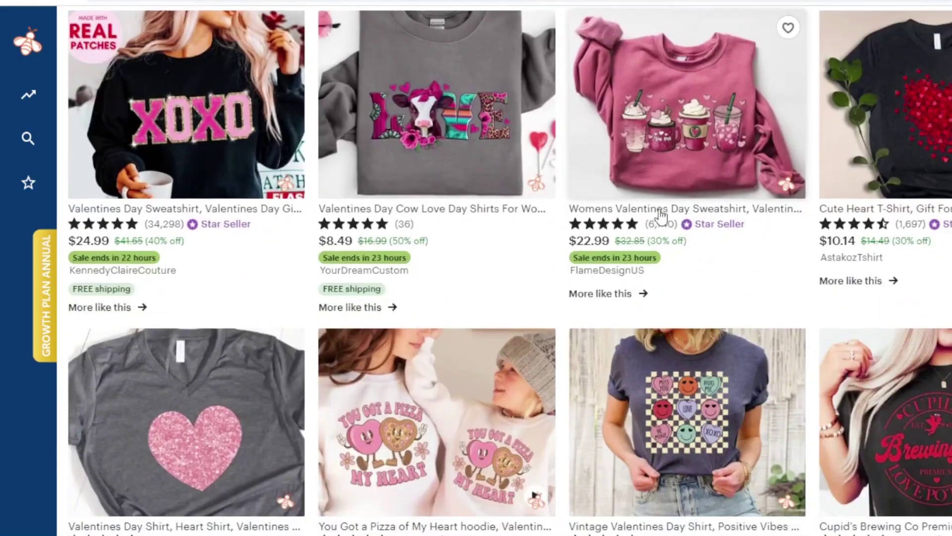
Examine the lower bestseller rows for recurring themes, including the glitter heart, Be Mine, candy heart, teacher and gnome designs
scroll(711, 141, "down", 5)
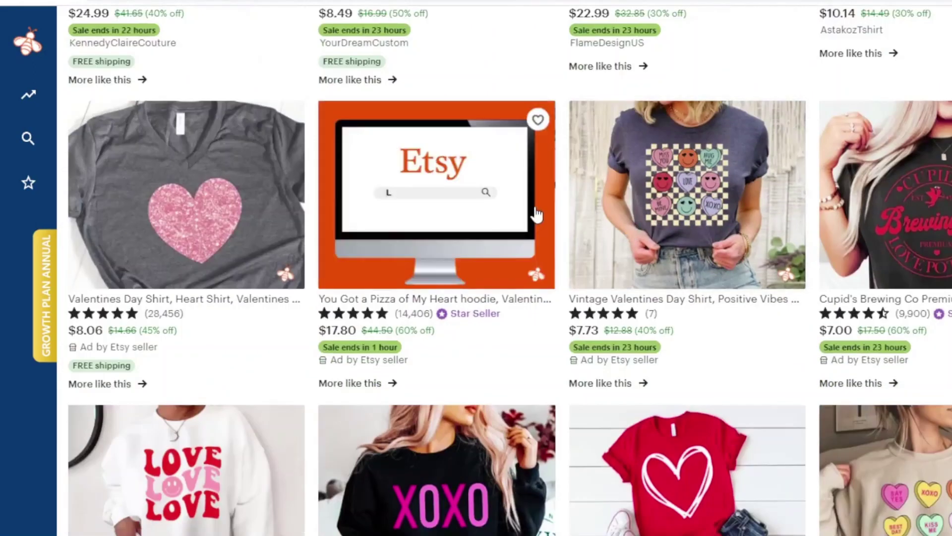
scroll(680, 368, "down", 8)
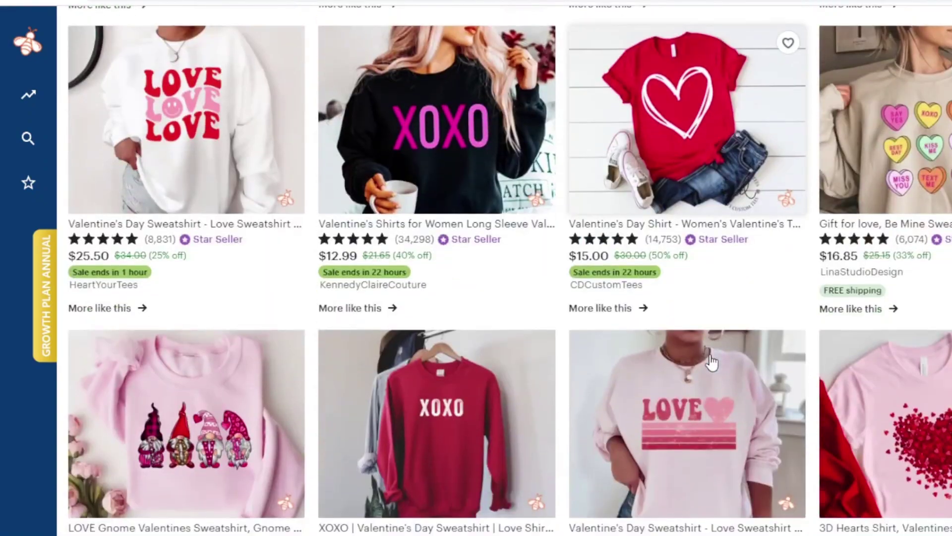
scroll(712, 362, "down", 3)
scroll(710, 362, "down", 3)
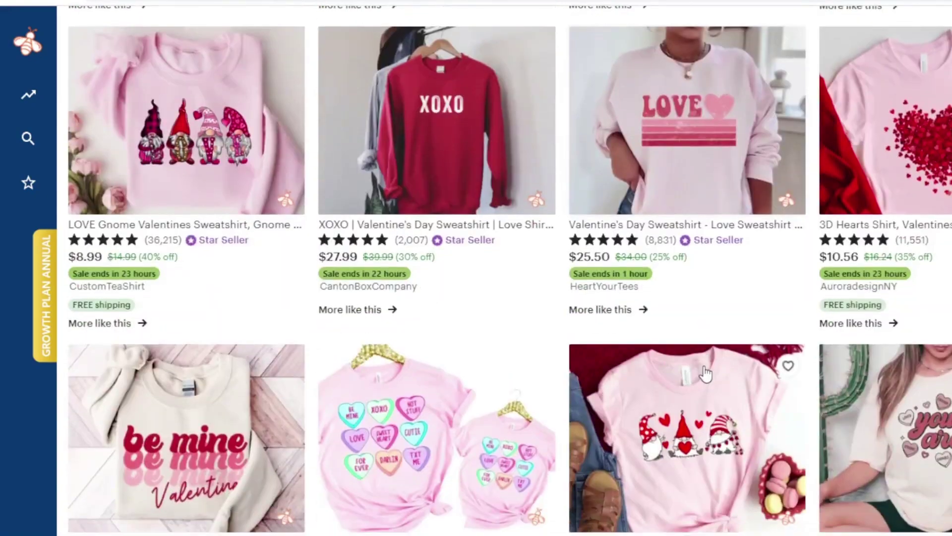
scroll(693, 427, "down", 9)
scroll(694, 427, "down", 6)
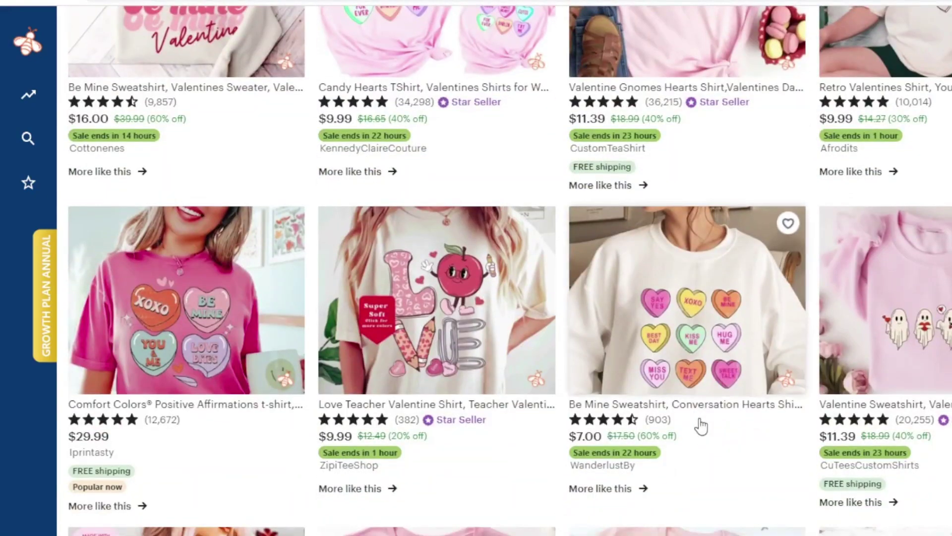
scroll(679, 410, "down", 7)
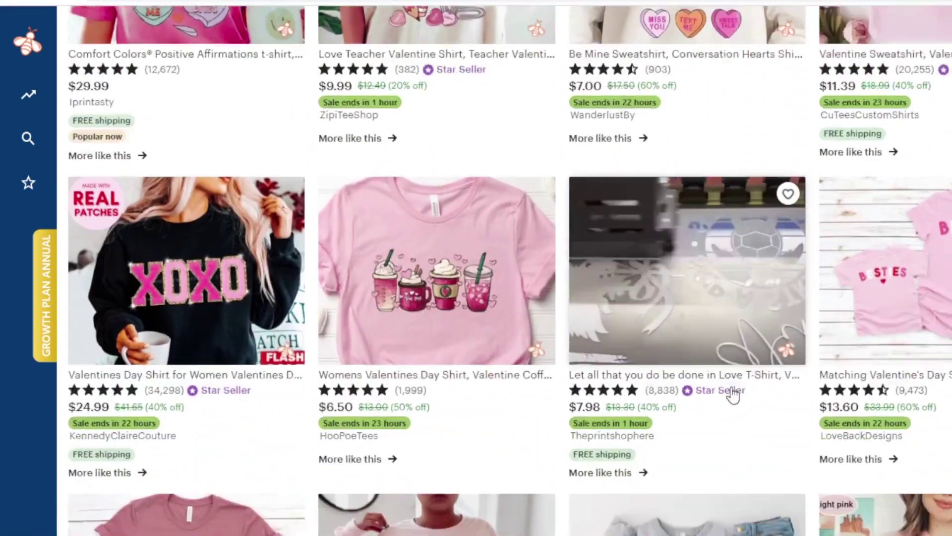
Go back through the bestseller listings to the first row and recheck the coffee, scattered hearts, XOXO and LOVE themes
scroll(659, 353, "up", 20)
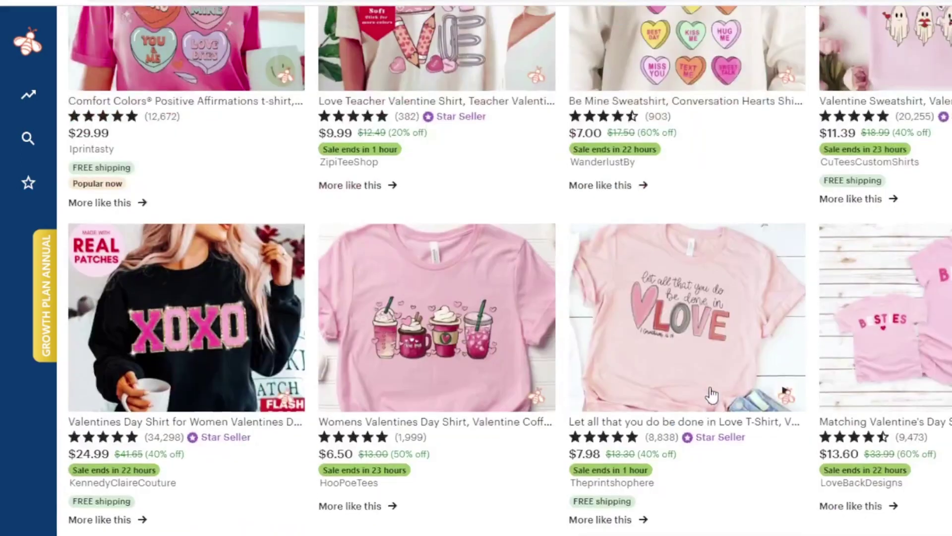
scroll(712, 399, "up", 20)
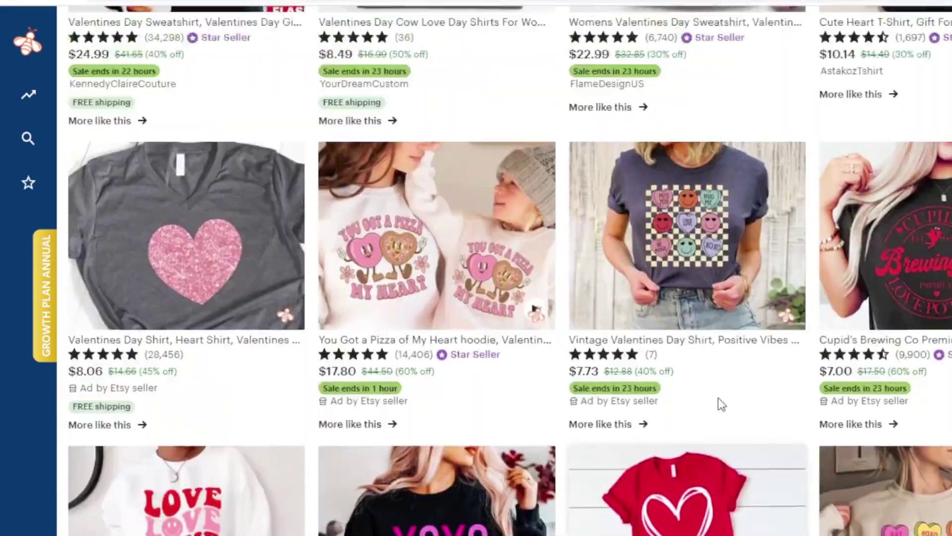
scroll(744, 371, "up", 13)
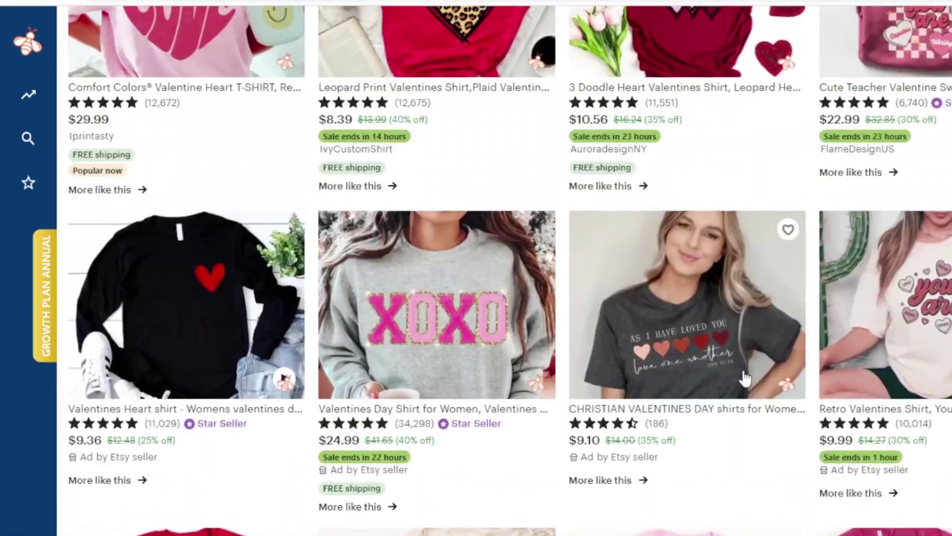
scroll(730, 397, "up", 10)
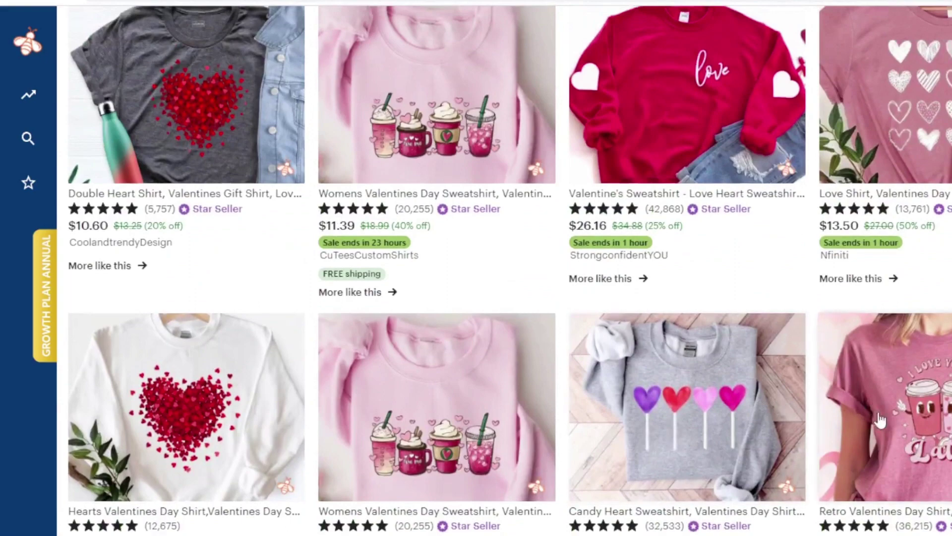
scroll(485, 420, "up", 8)
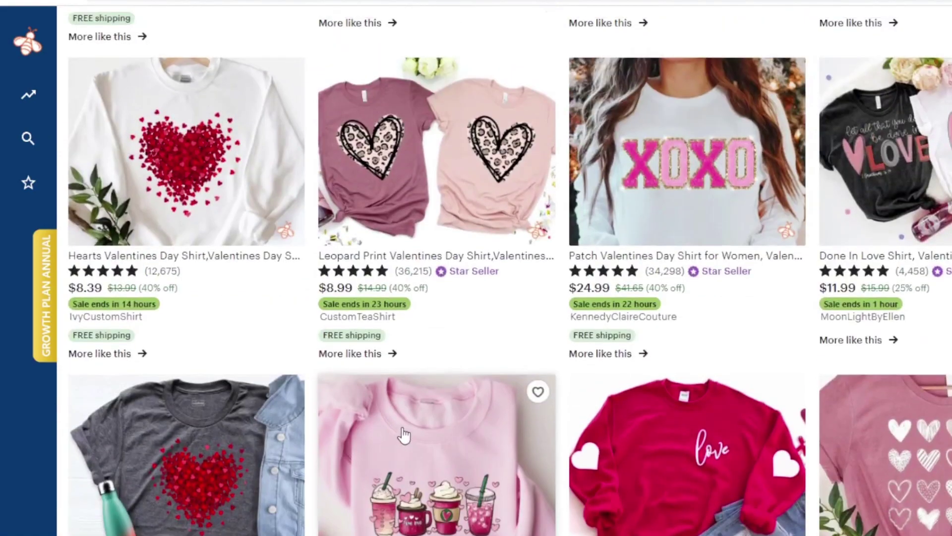
scroll(404, 434, "up", 11)
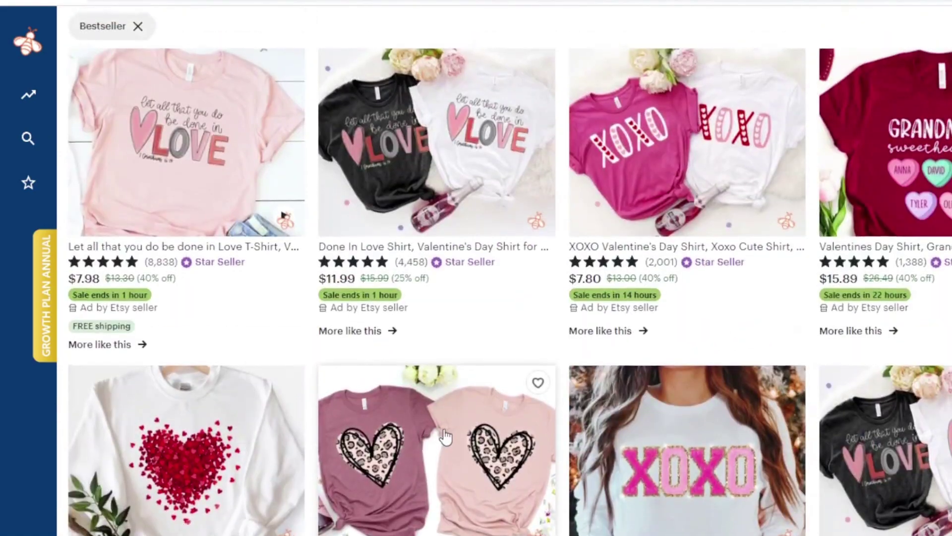
scroll(454, 368, "down", 16)
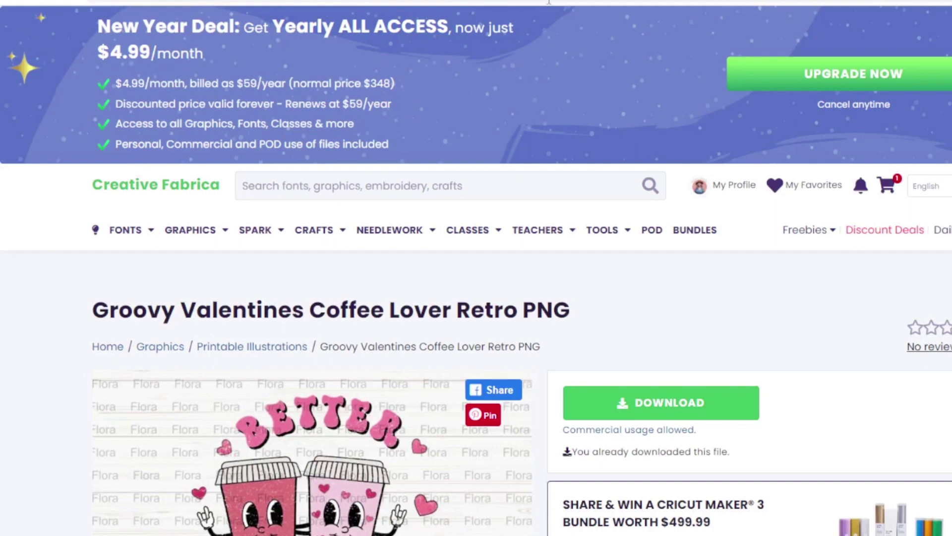
On Creative Fabrica, view the Groovy Valentines Coffee Lover Retro PNG, and search the site for "retro coffee valentines"
scroll(342, 399, "down", 5)
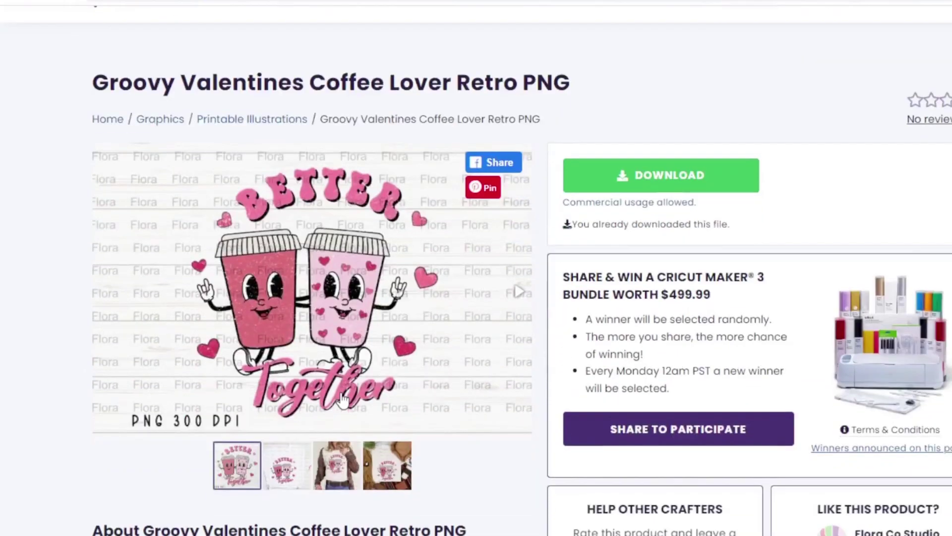
scroll(342, 399, "up", 5)
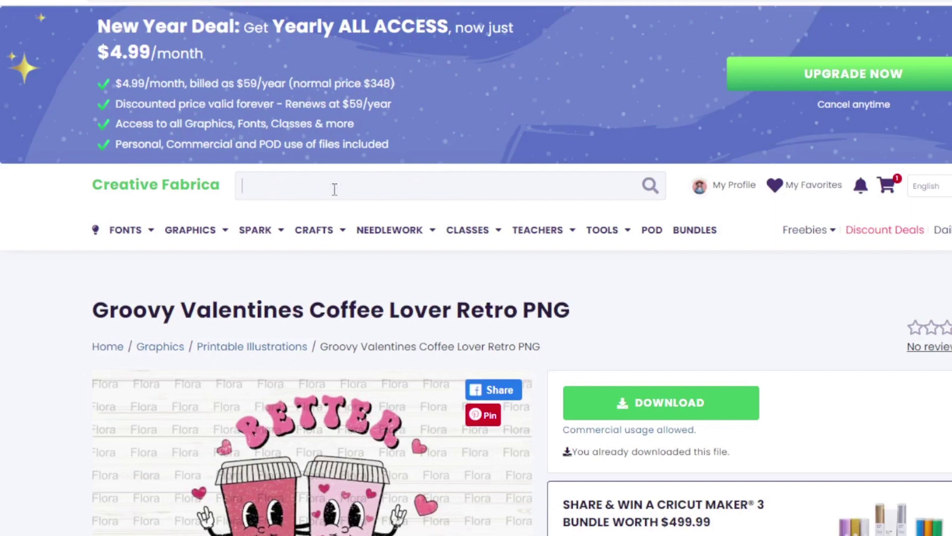
type("tro")
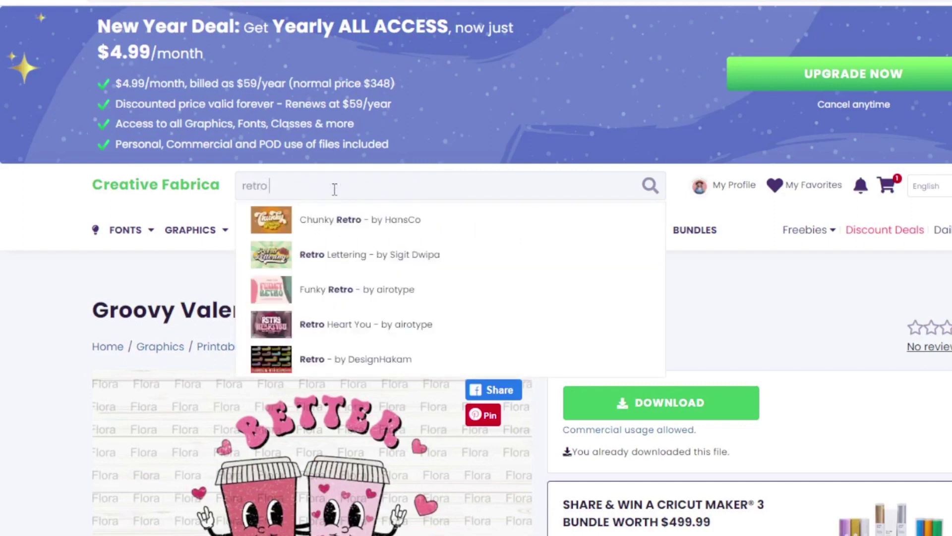
type(" coffee va")
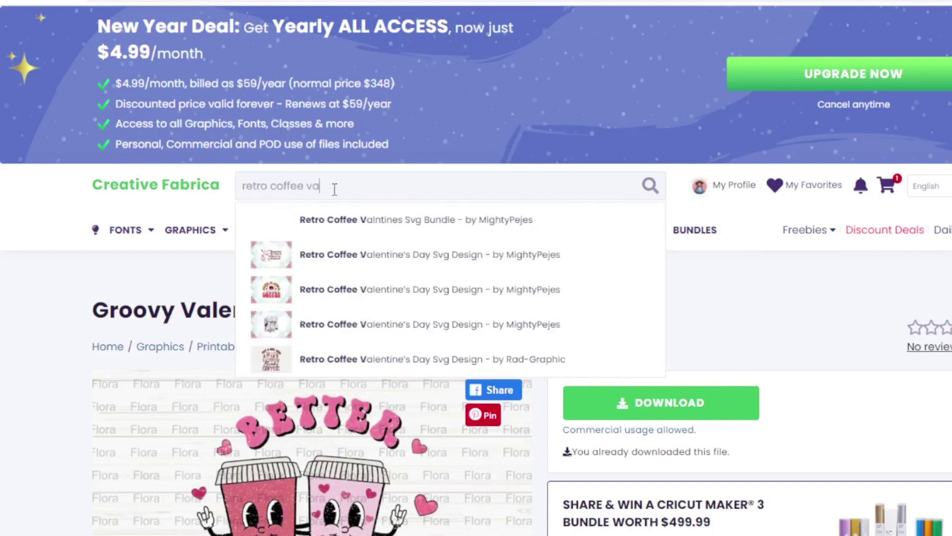
type("lentines")
key("Return")
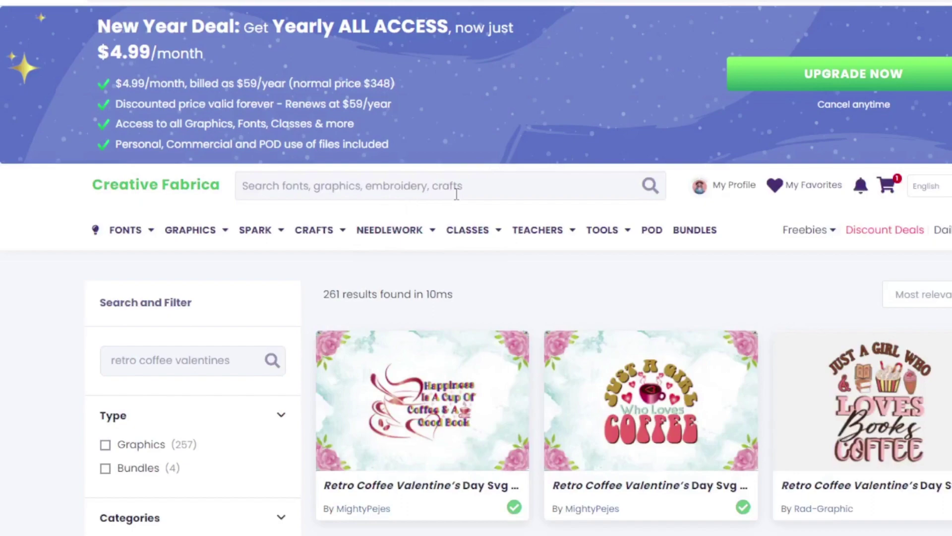
Browse the retro coffee Valentine results and open the Groovy Valentines Coffee Lover Retro PNG by Flora Co Studio
scroll(436, 302, "down", 15)
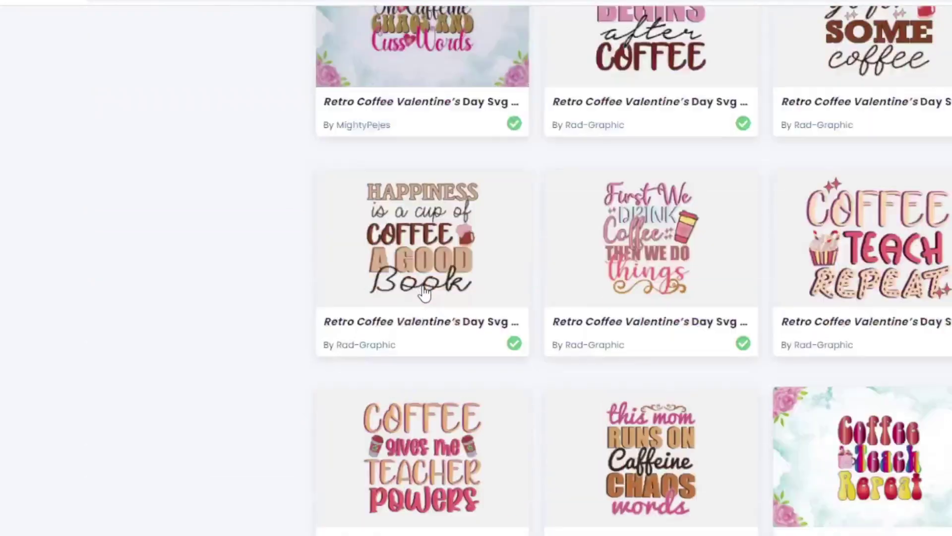
scroll(424, 293, "down", 12)
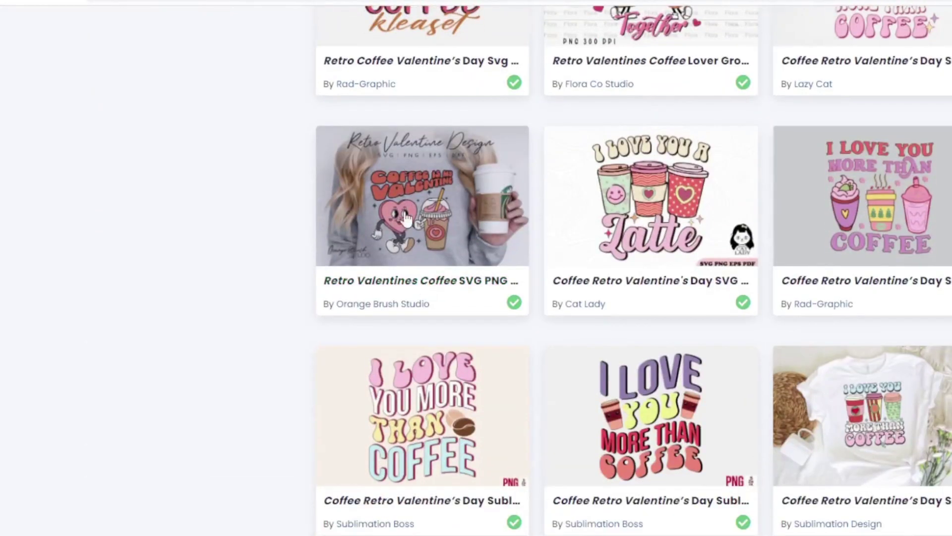
scroll(766, 240, "up", 5)
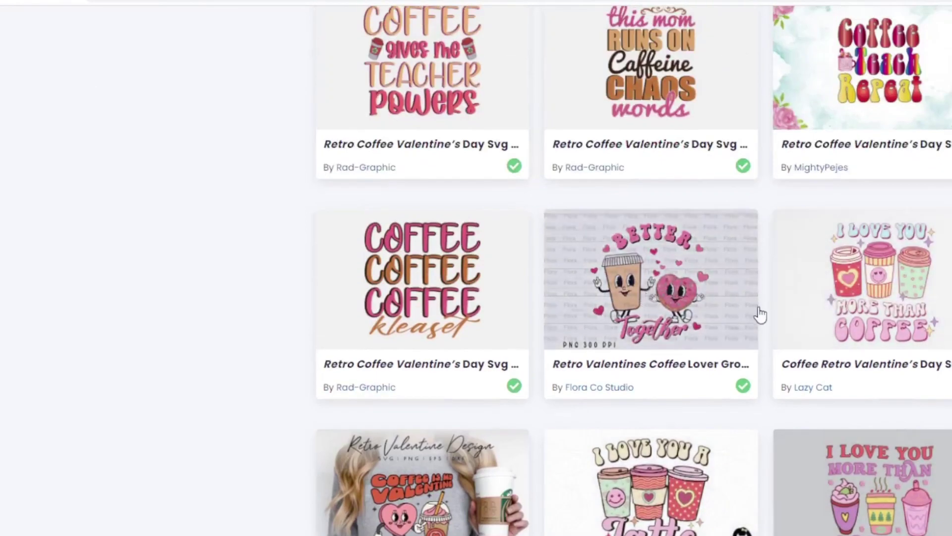
scroll(642, 290, "down", 10)
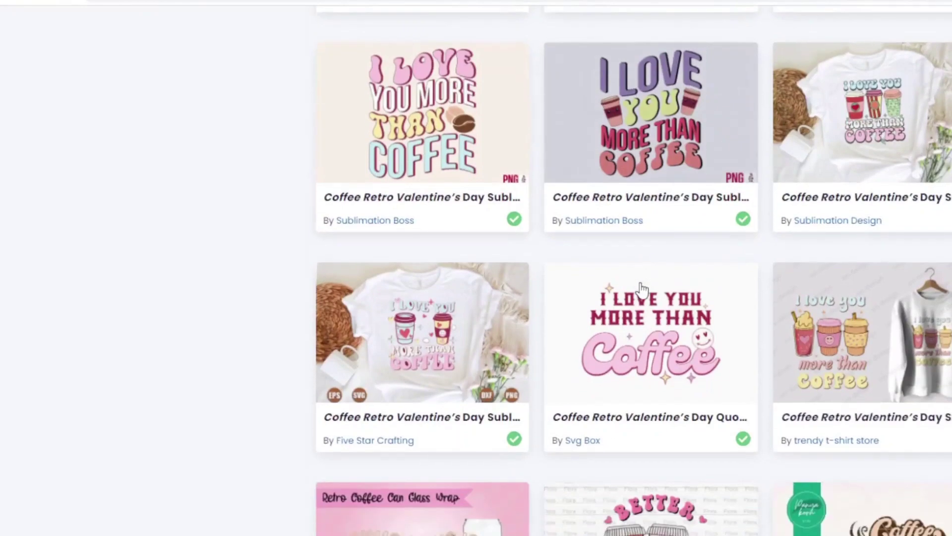
scroll(643, 290, "down", 5)
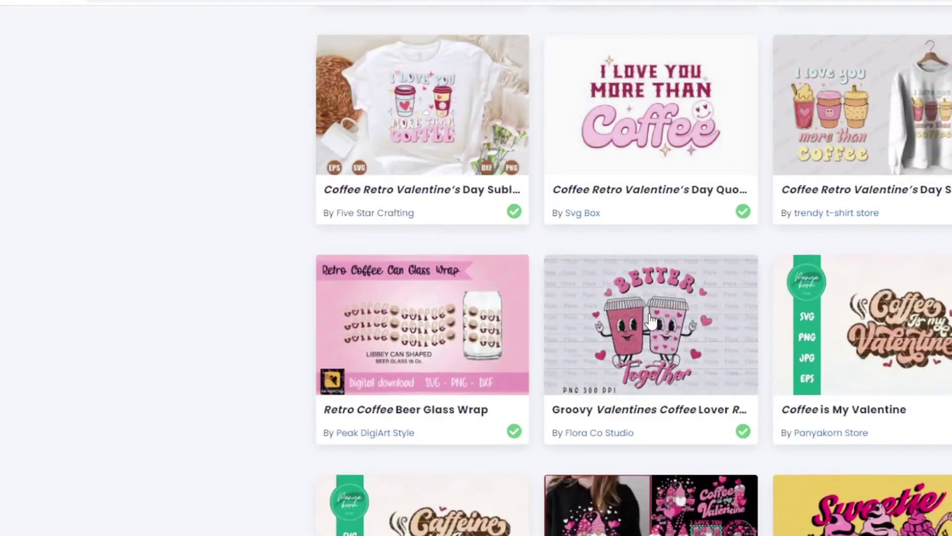
left_click(651, 321)
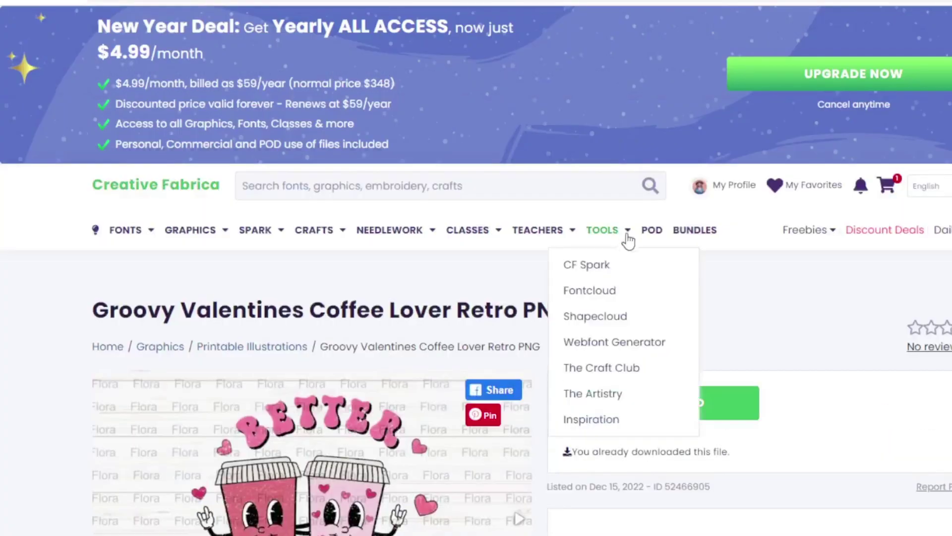
Review the Better Together coffee cup graphic's preview, download option and commercial license details on its product page
scroll(775, 180, "down", 5)
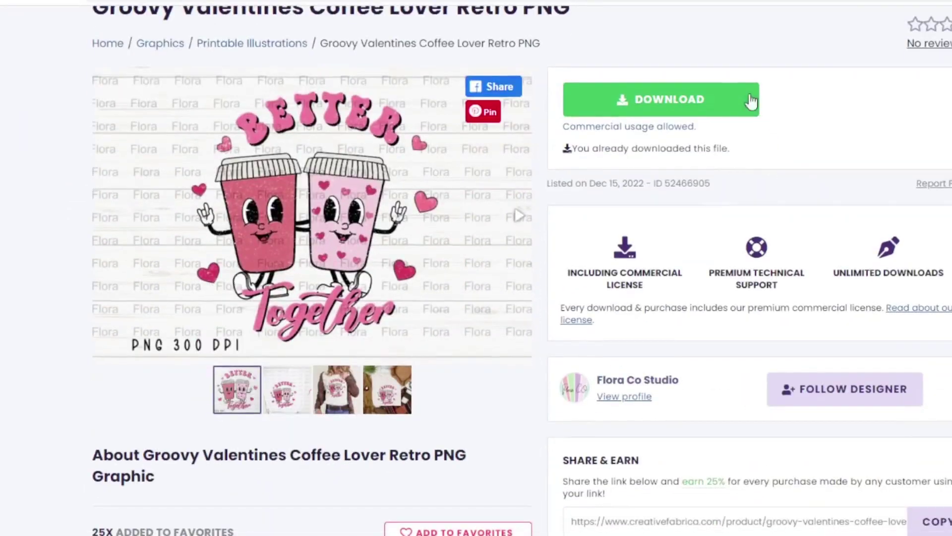
scroll(465, 454, "up", 1)
scroll(465, 455, "up", 2)
scroll(471, 459, "down", 4)
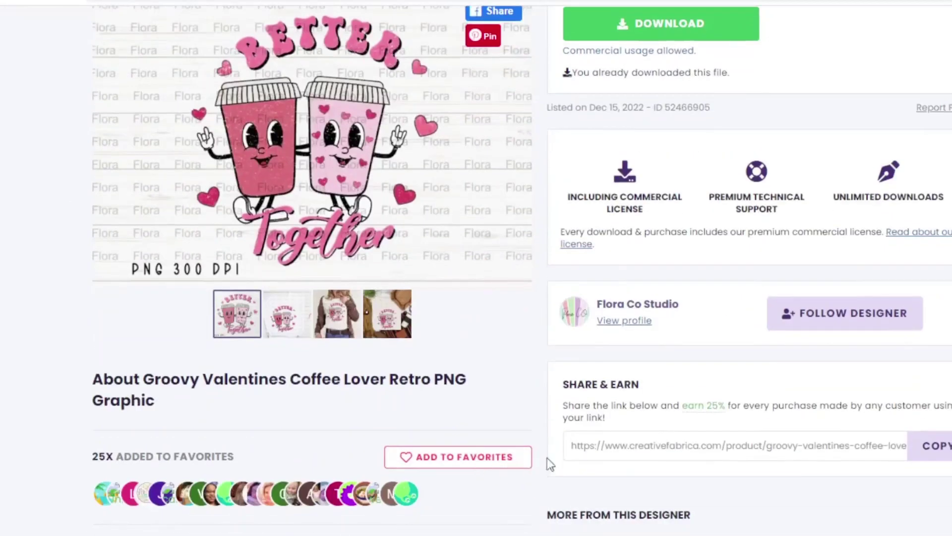
scroll(496, 362, "up", 5)
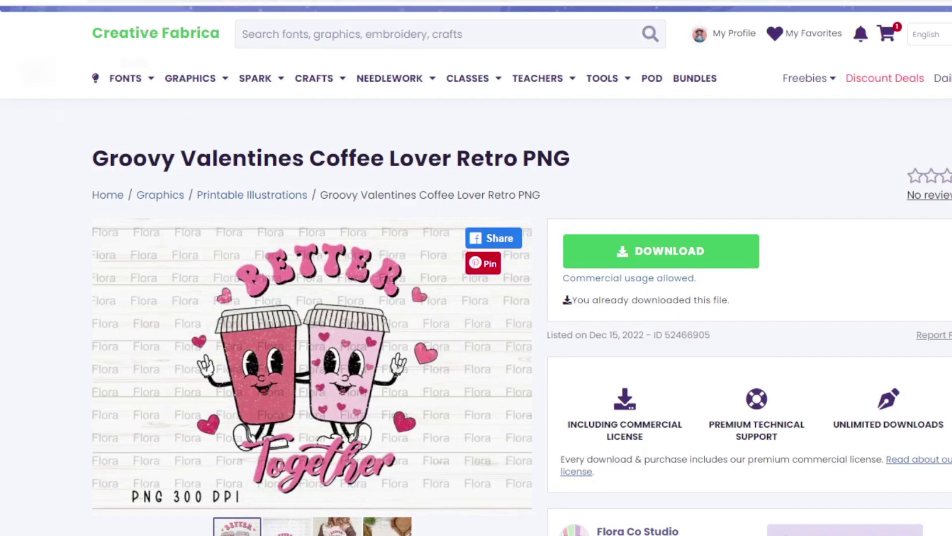
Switch to the Canva design, check the Better Together coffee cup graphic on its page, and select the image
left_click(124, 9)
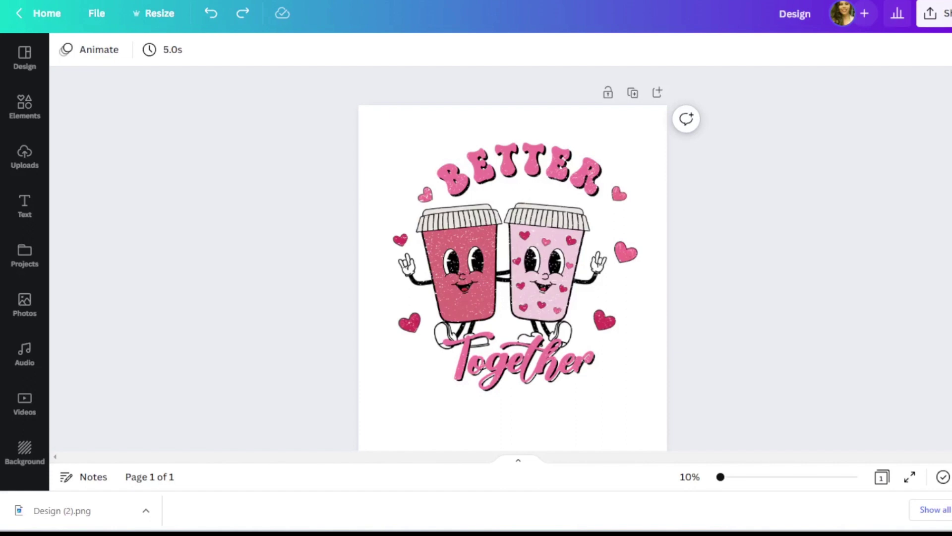
scroll(423, 278, "down", 2)
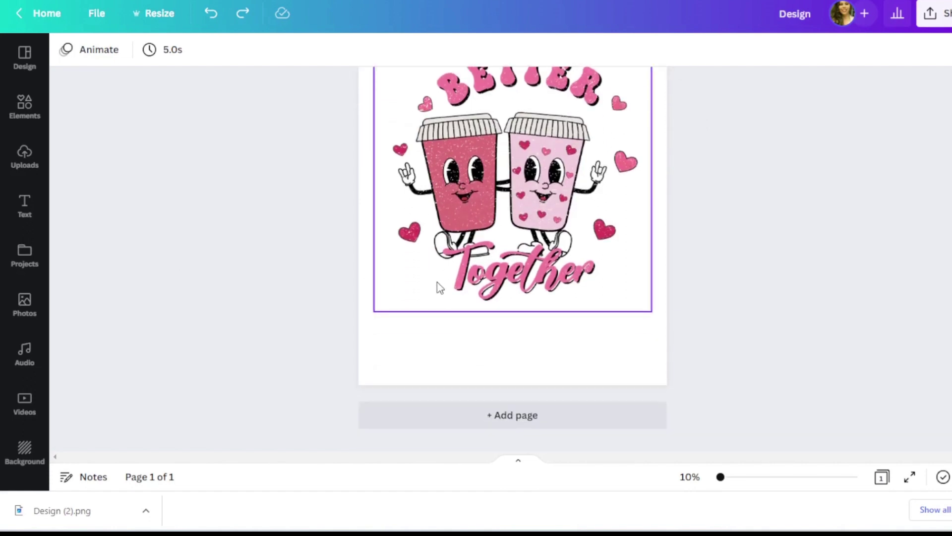
scroll(440, 282, "up", 2)
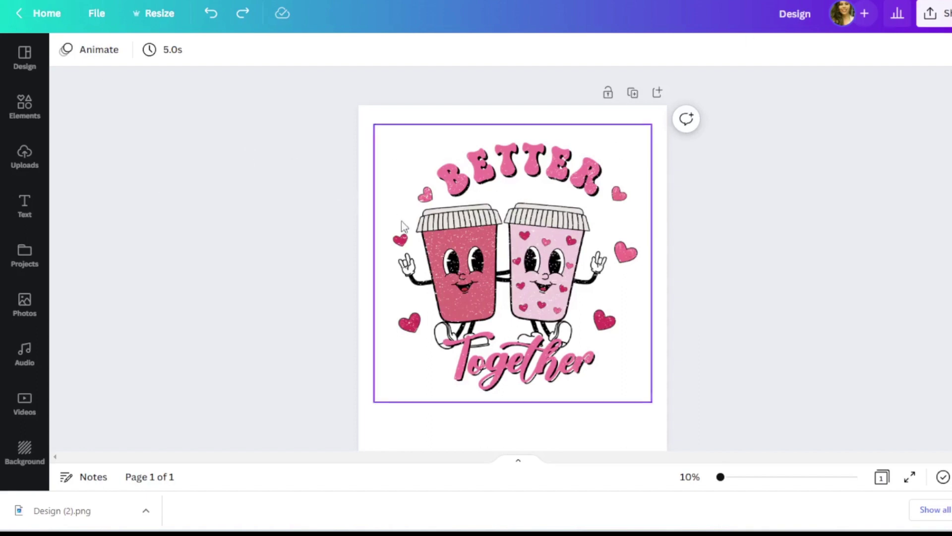
left_click(420, 242)
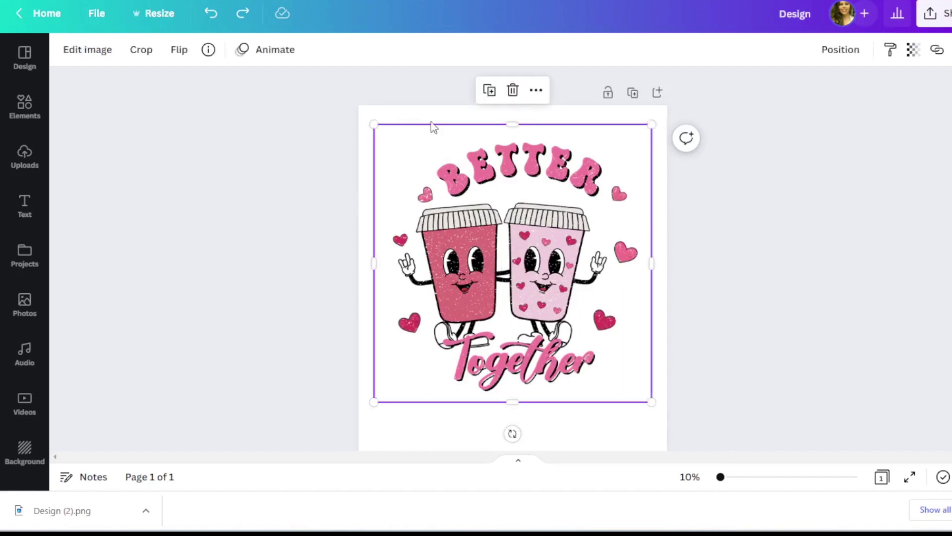
Using the Background Remover's Erase brush at size 60, erase the "BETTER" and "Together" lettering and the two upper hearts from the coffee cup graphic
left_click(100, 52)
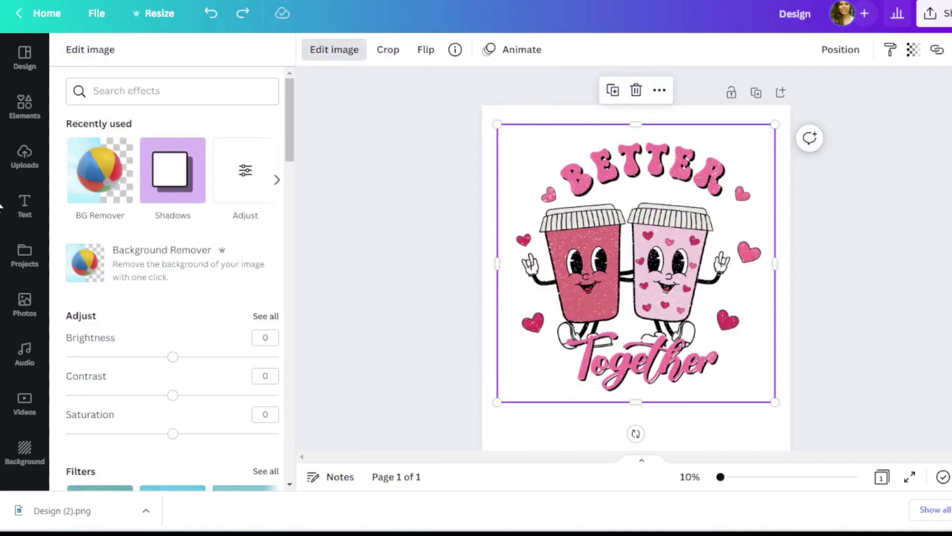
left_click(110, 162)
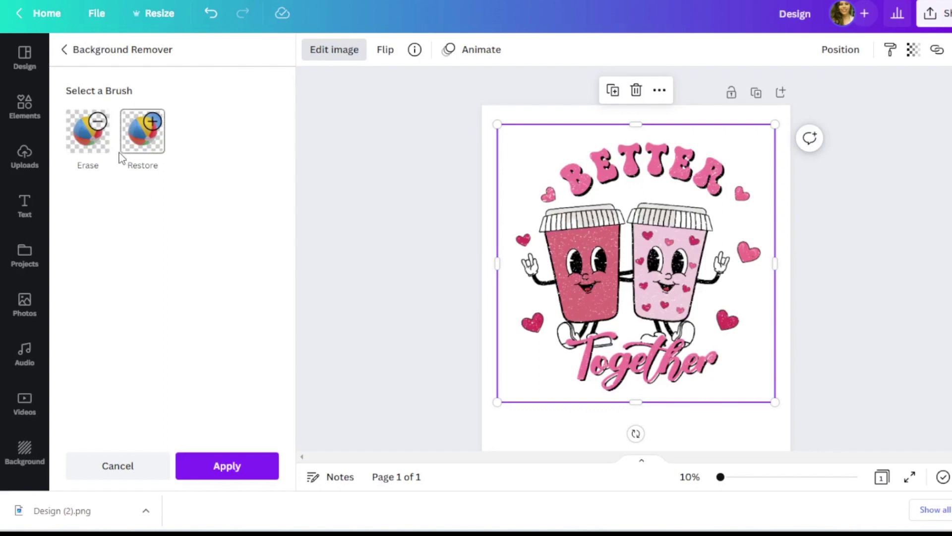
left_click(88, 141)
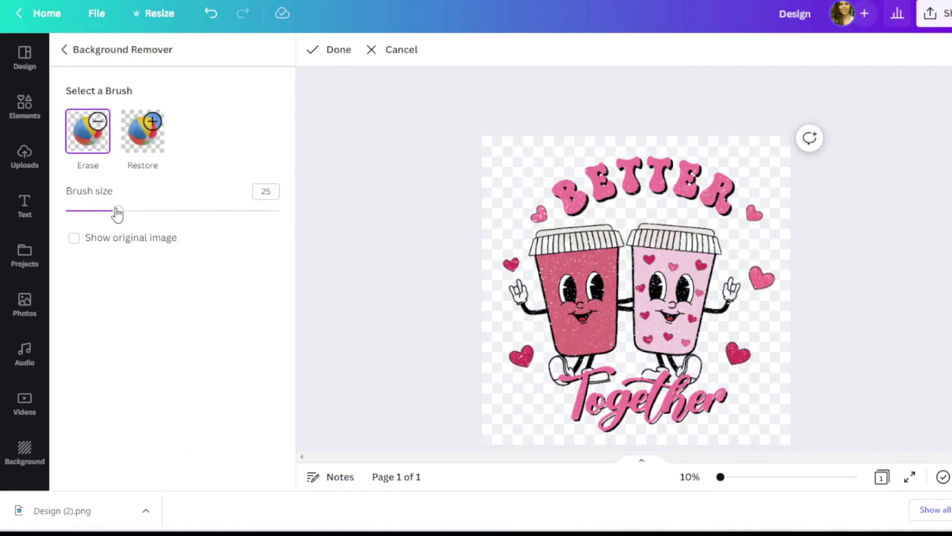
left_click_drag(118, 211, 194, 211)
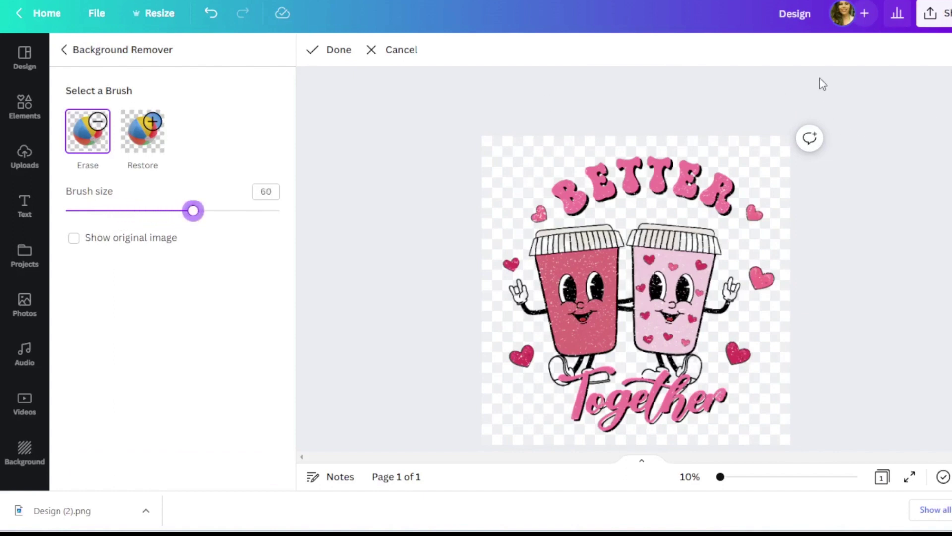
mouse_move(669, 157)
left_mouse_down()
mouse_move(564, 183)
mouse_move(536, 201)
mouse_move(622, 177)
mouse_move(700, 170)
mouse_move(754, 205)
mouse_move(686, 187)
mouse_move(632, 192)
mouse_move(673, 171)
left_mouse_up()
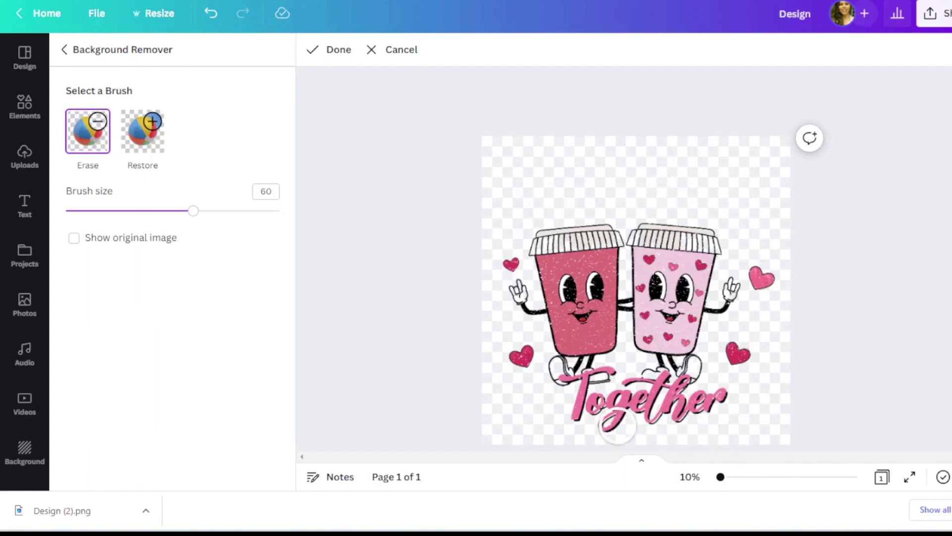
mouse_move(617, 426)
left_mouse_down()
mouse_move(583, 420)
mouse_move(565, 393)
mouse_move(611, 383)
mouse_move(613, 404)
mouse_move(642, 408)
mouse_move(622, 393)
mouse_move(726, 405)
mouse_move(659, 425)
mouse_move(651, 393)
mouse_move(677, 390)
left_mouse_up()
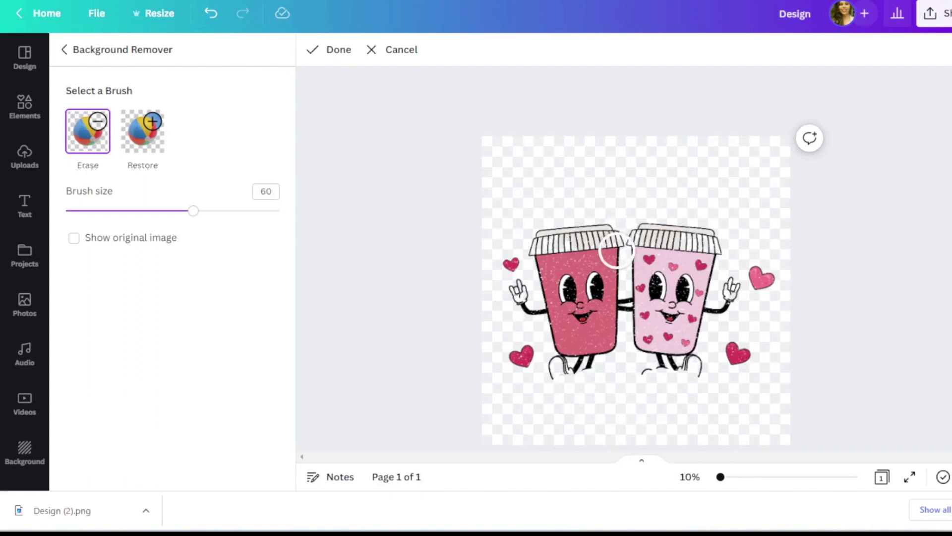
left_click(331, 51)
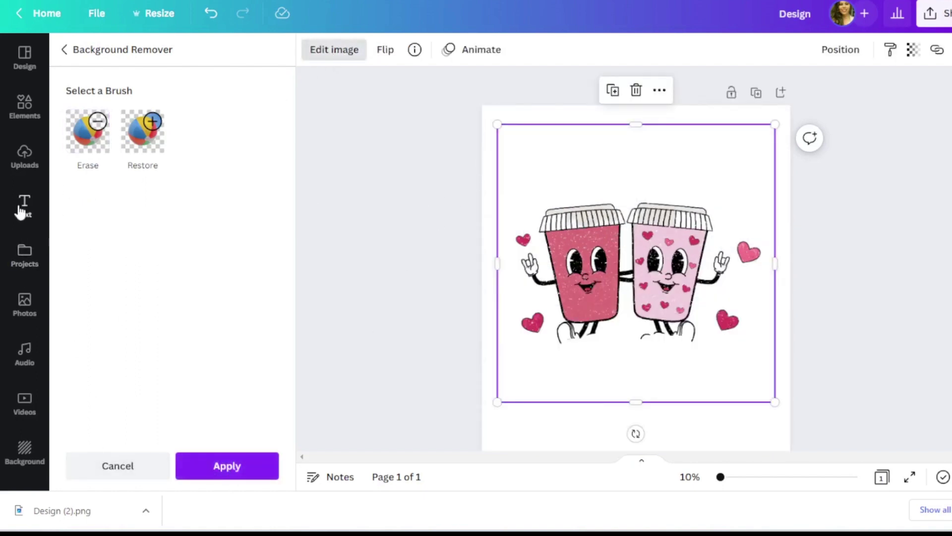
Add a heading to the design reading "I love you"
left_click(20, 211)
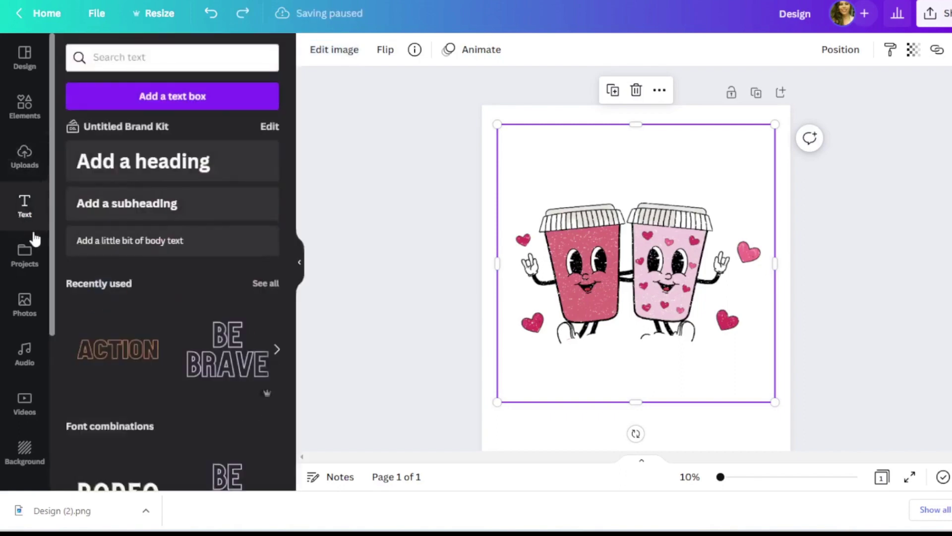
left_click(135, 56)
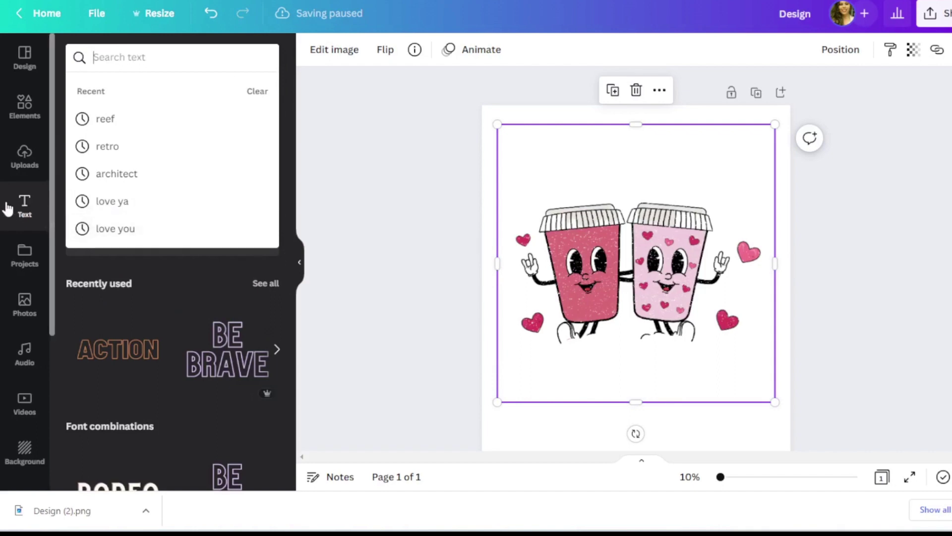
left_click(15, 207)
left_click(99, 164)
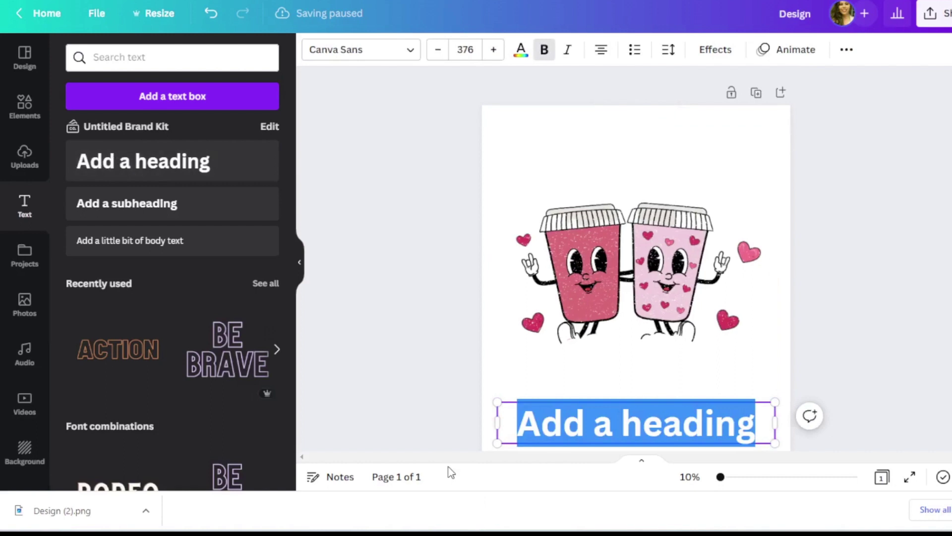
type("I love you")
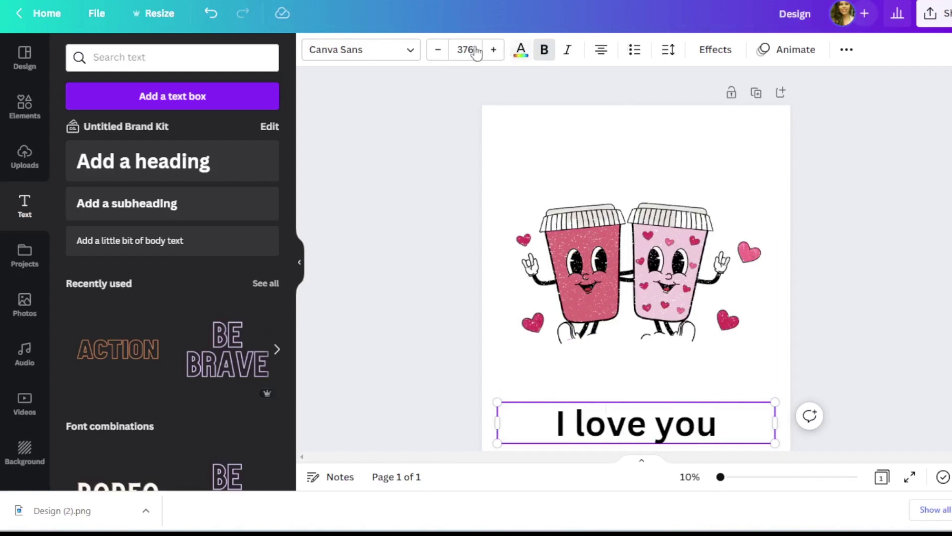
Browse the uploaded fonts and set the "I love you" heading in Peace and Love Font Reg
left_click(362, 49)
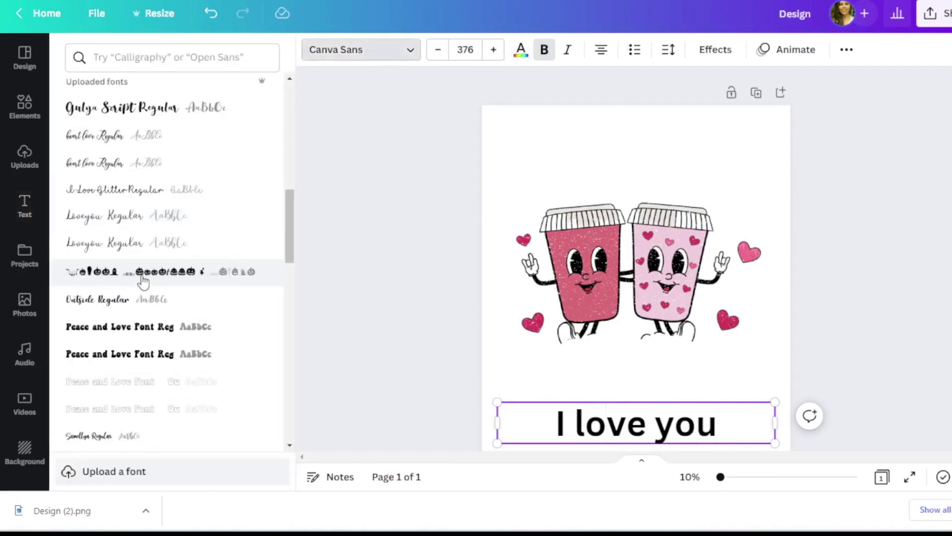
scroll(143, 280, "down", 8)
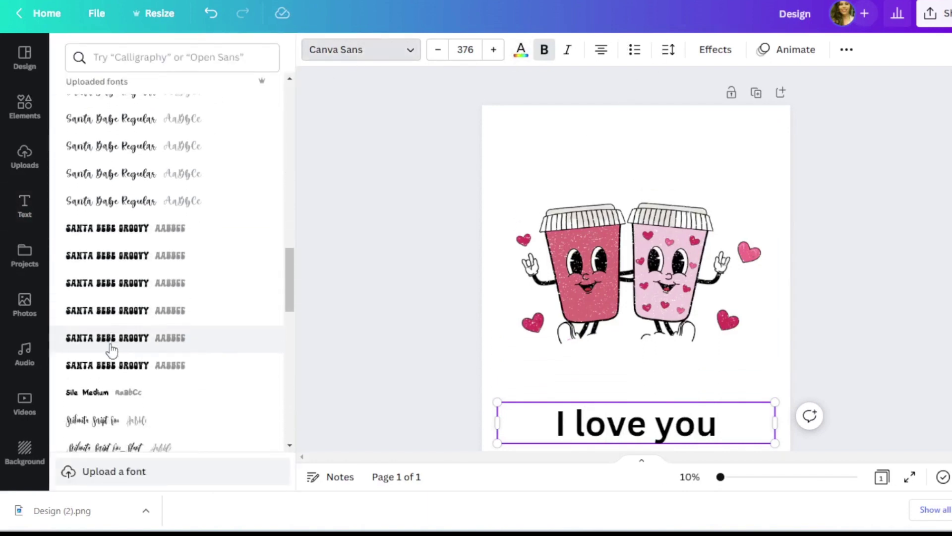
scroll(111, 349, "down", 5)
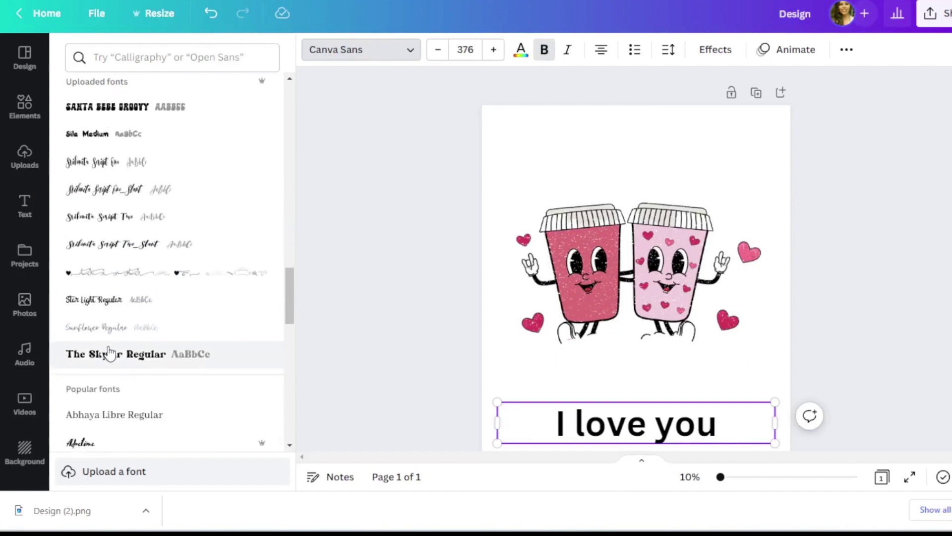
scroll(110, 353, "down", 10)
scroll(94, 172, "up", 7)
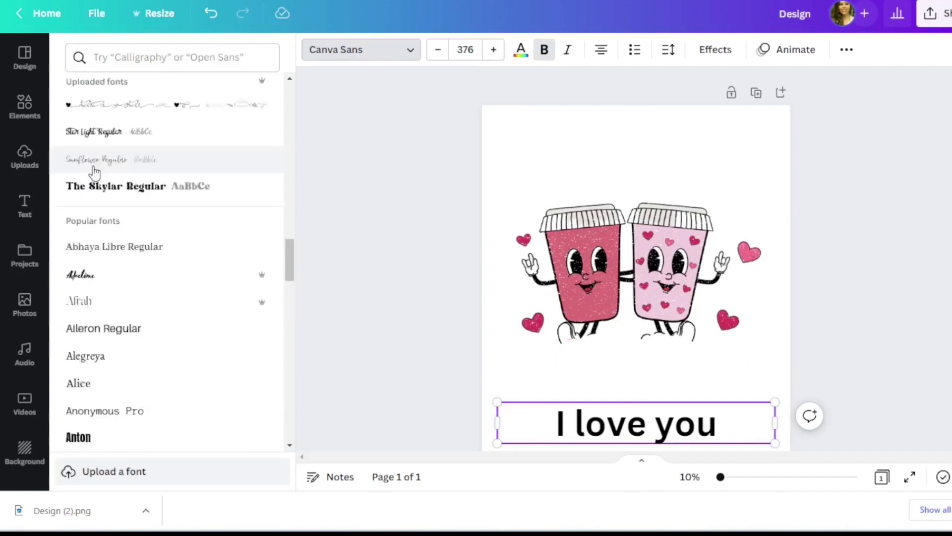
scroll(143, 253, "up", 12)
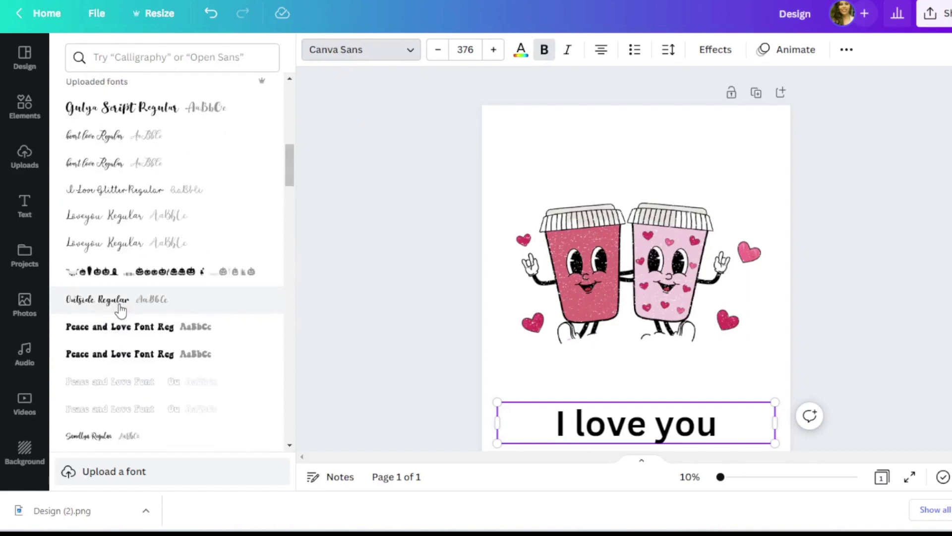
left_click(124, 330)
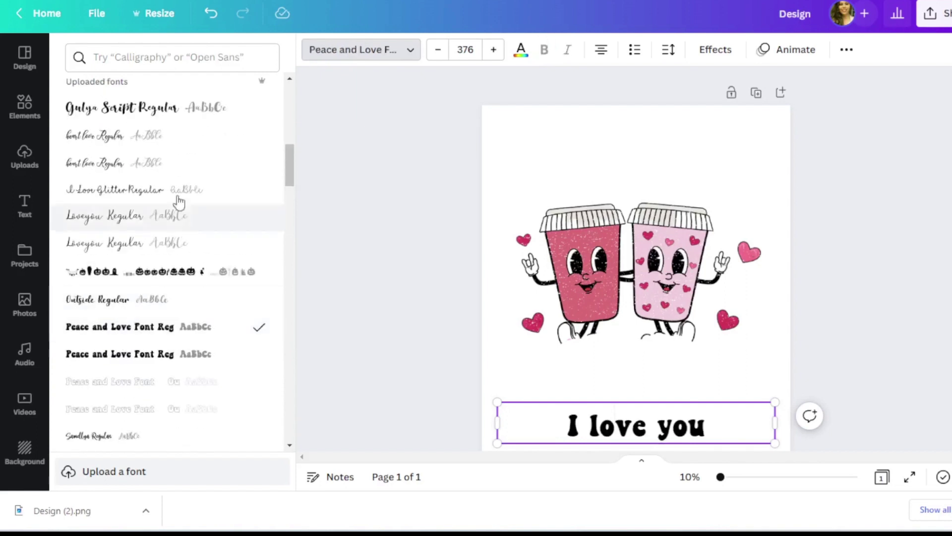
Convert the "I love you" heading to uppercase and tighten its letter spacing to -38
left_click(846, 49)
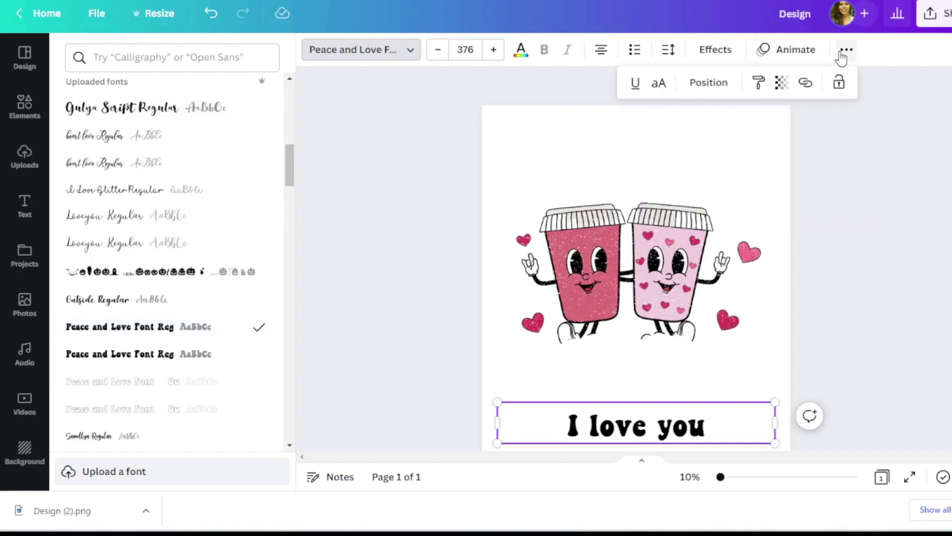
left_click(661, 84)
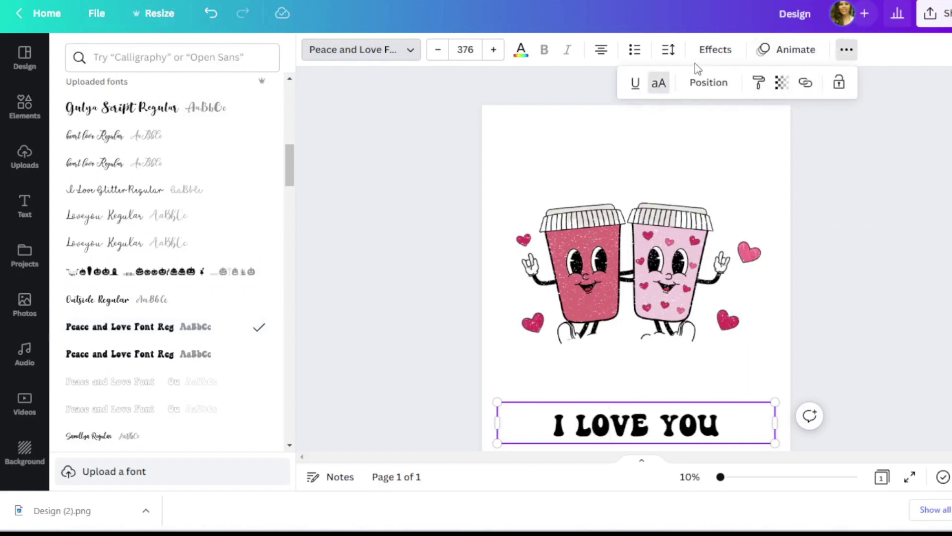
left_click(669, 49)
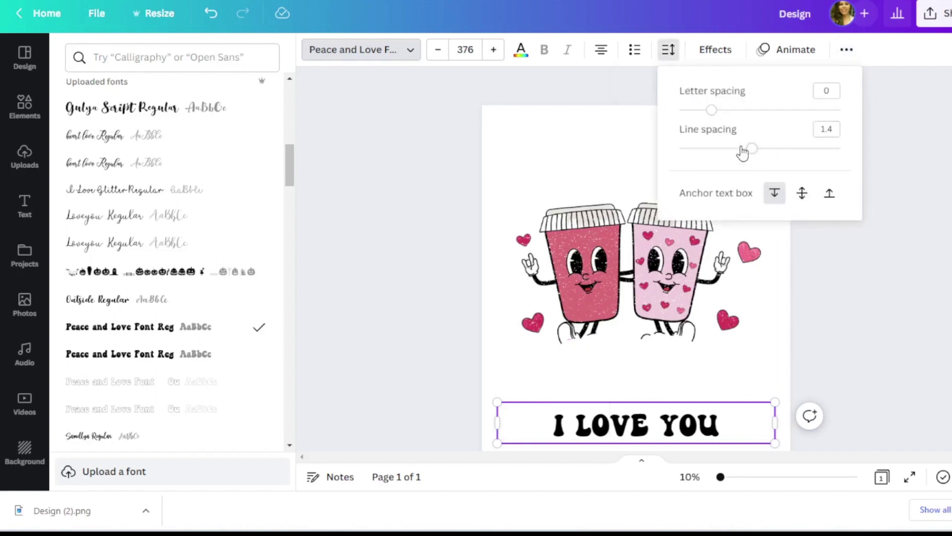
left_click_drag(711, 110, 705, 113)
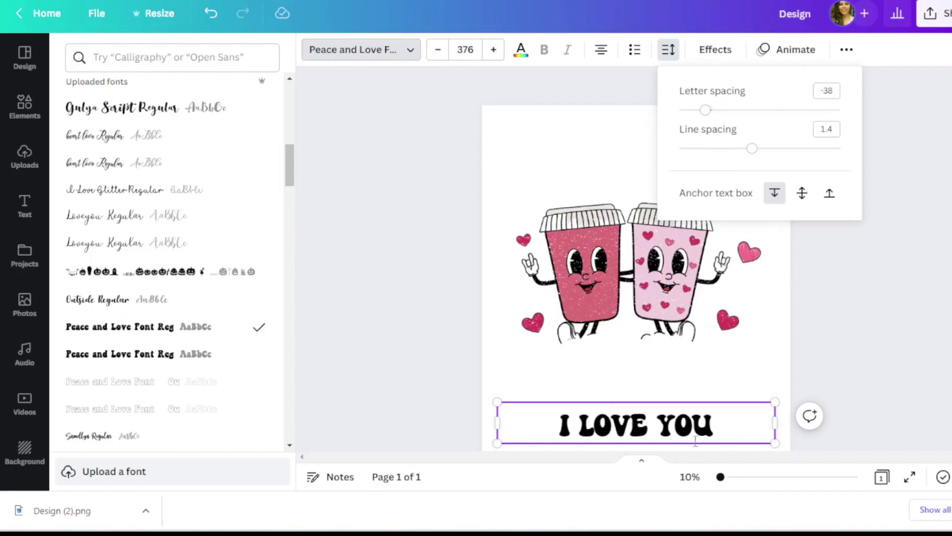
left_click(698, 409)
left_click(727, 392)
left_click(720, 435)
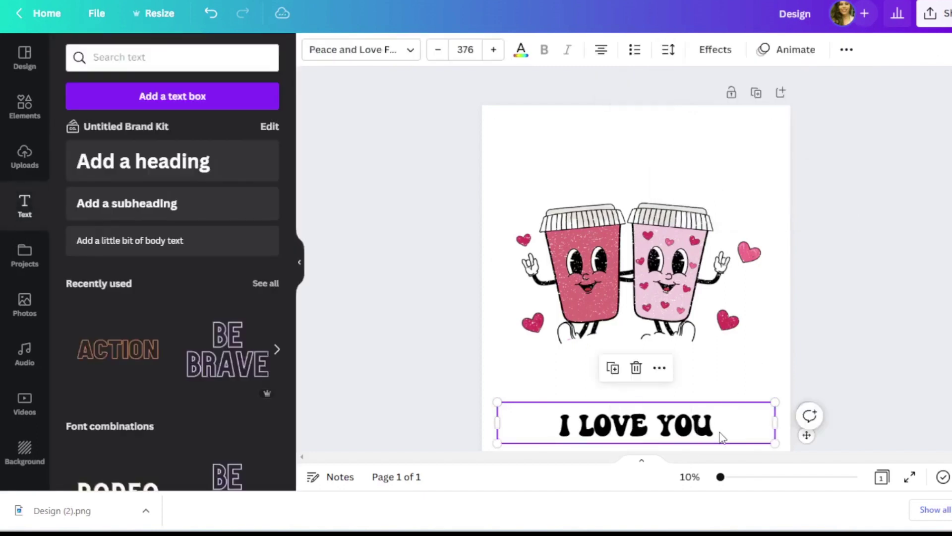
Move the "I LOVE YOU" heading just above the coffee cups and enlarge it to font size 504
left_click_drag(719, 436, 701, 173)
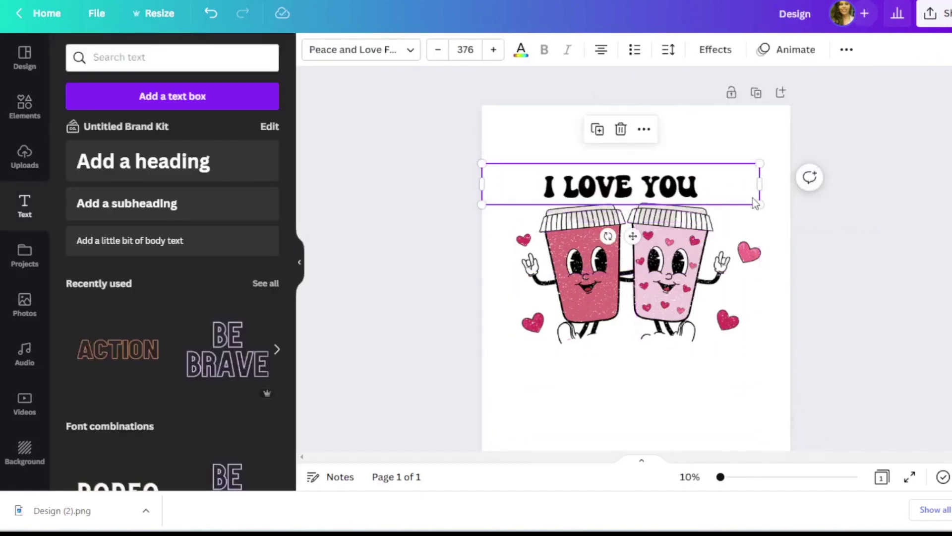
left_click_drag(760, 210, 852, 246)
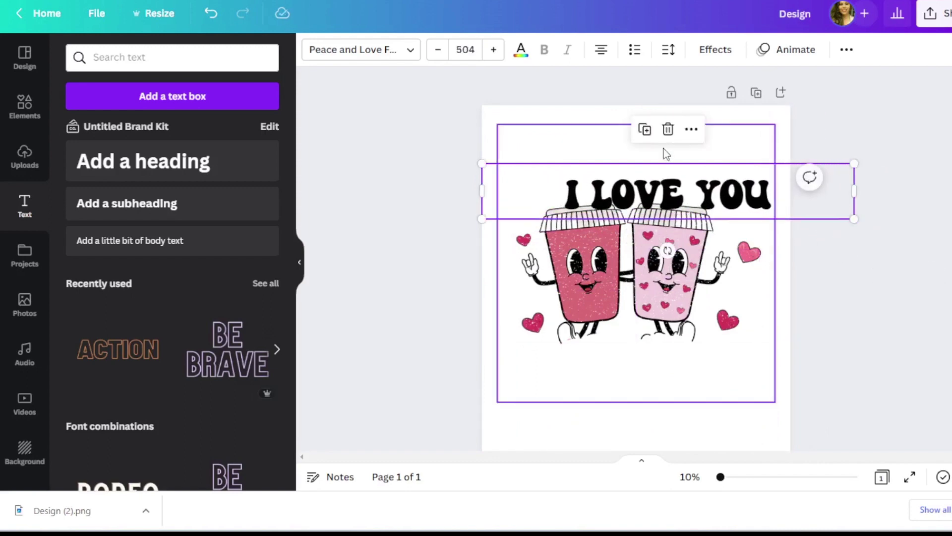
left_click_drag(720, 188, 682, 170)
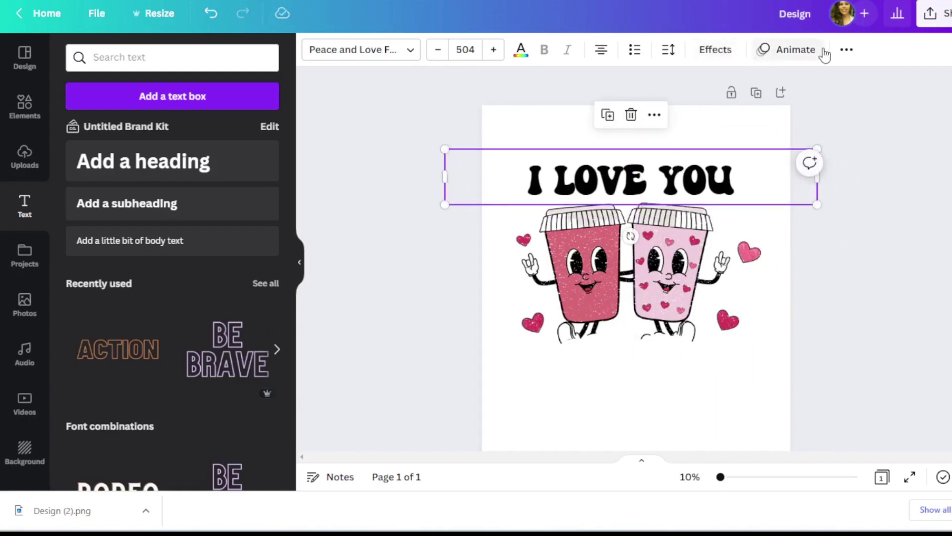
Set the letter spacing of the "I LOVE YOU" heading to -17
left_click(668, 49)
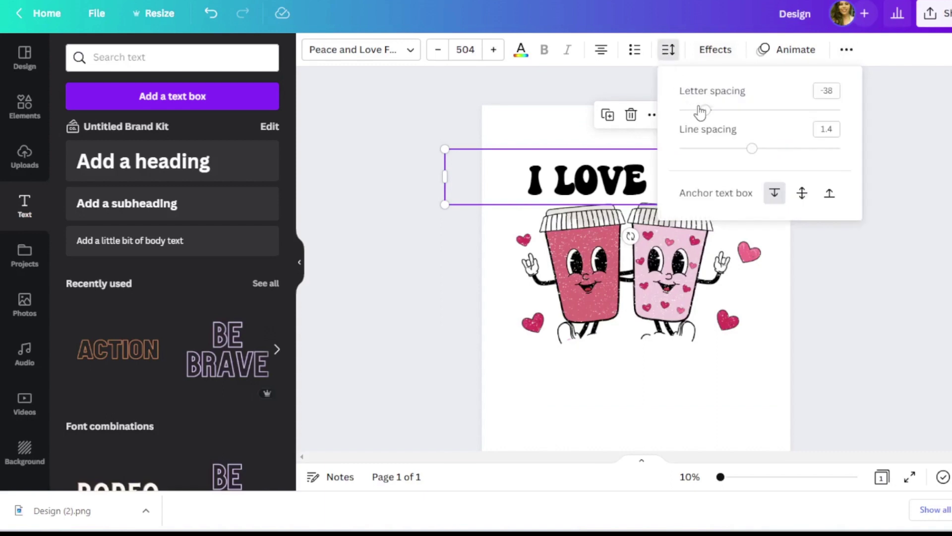
left_click_drag(707, 110, 709, 109)
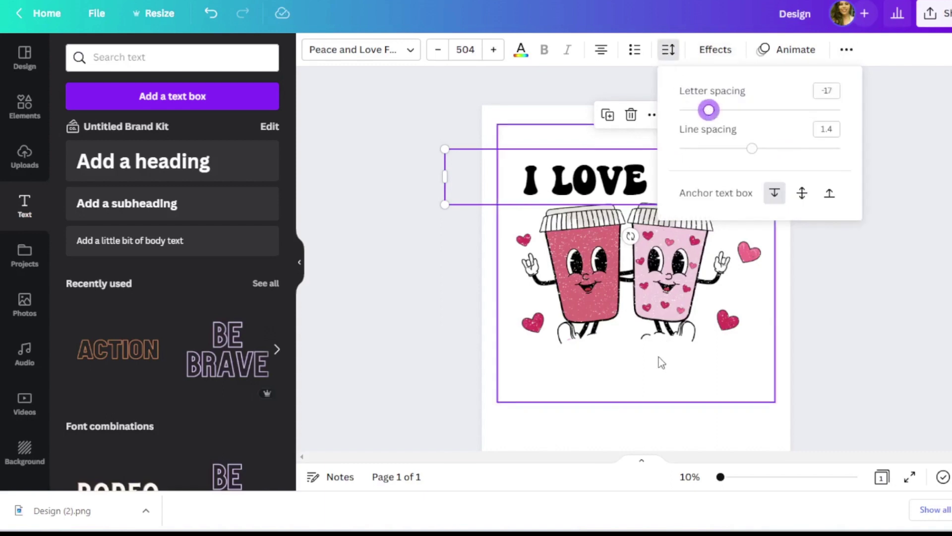
left_click(660, 378)
Duplicate the "I LOVE YOU" heading, place the copy below the coffee cups, and replace its text with "SO MOCHA"
left_click(661, 188)
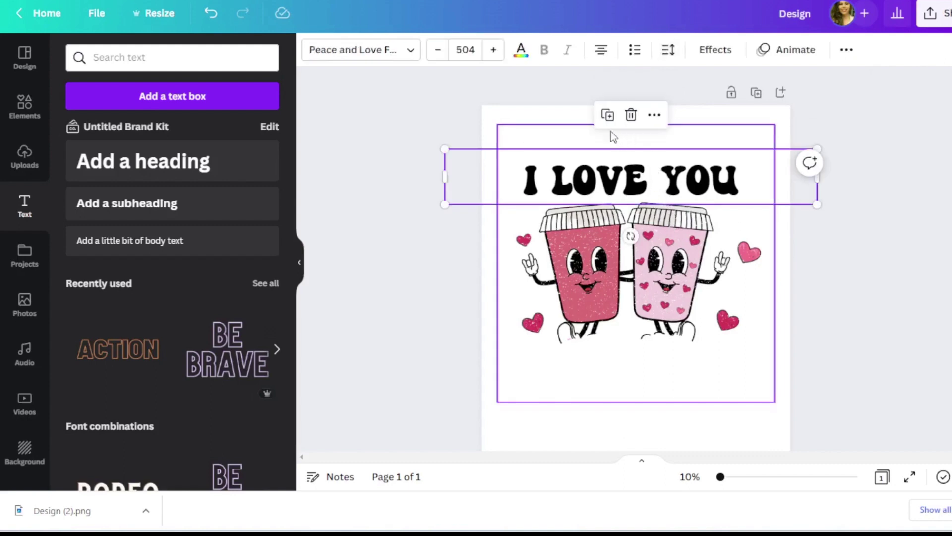
left_click_drag(613, 379, 613, 363)
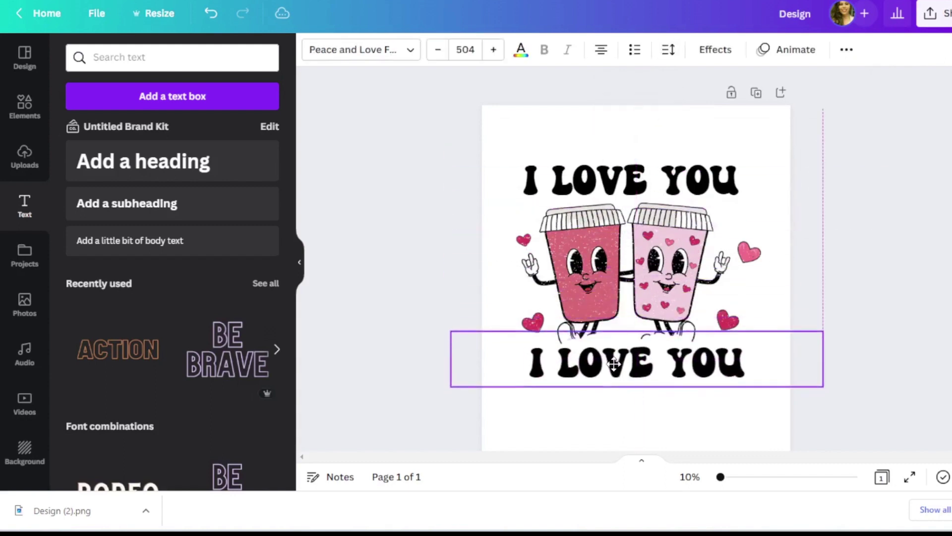
triple_click(614, 362)
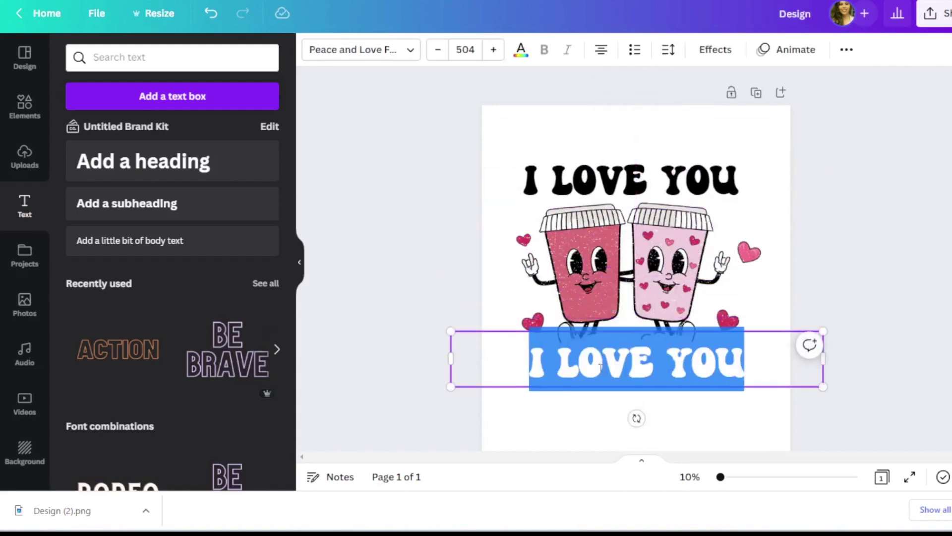
type("MO")
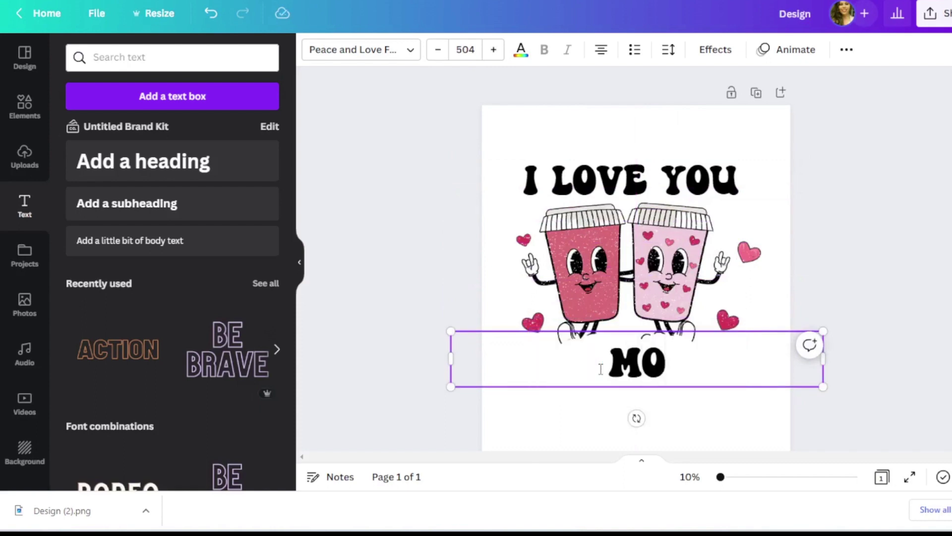
key("BackSpace")
key("BackSpace")
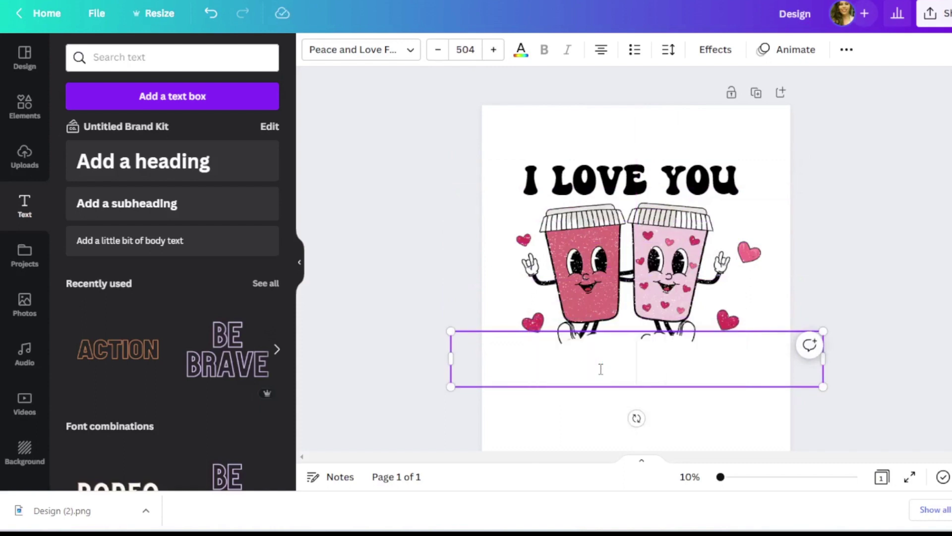
type("SO MOCHA")
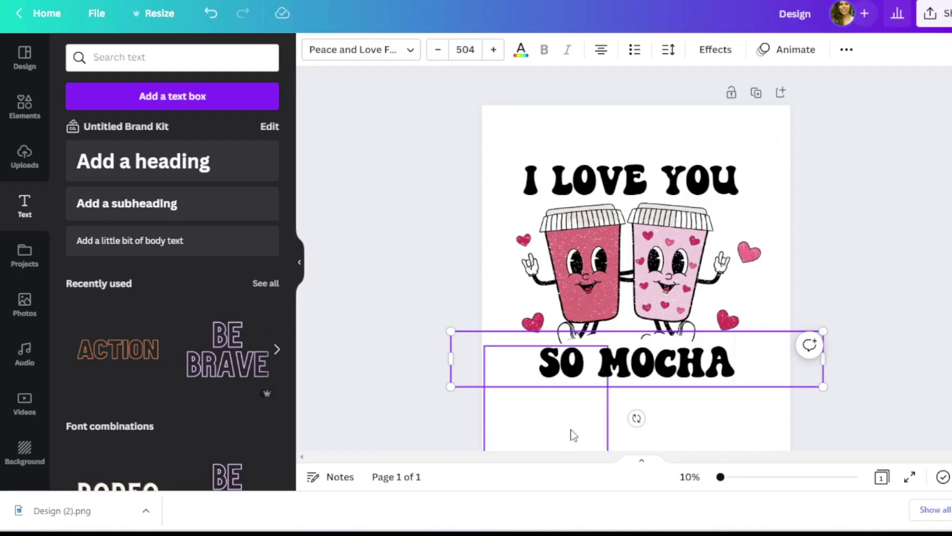
Move the "SO MOCHA" text up against the cups' feet, centred horizontally on the page
left_click(721, 392)
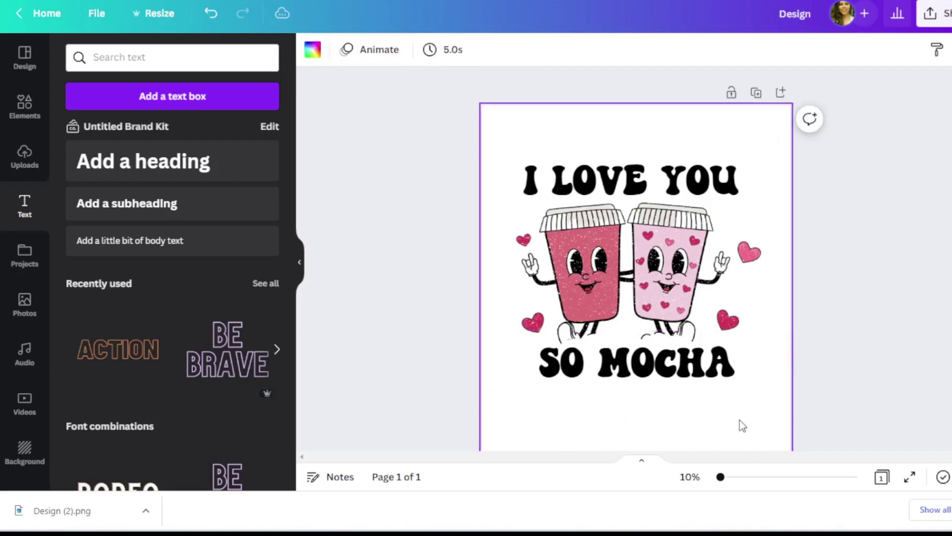
left_click(704, 371)
mouse_move(704, 371)
left_mouse_down()
mouse_move(690, 363)
mouse_move(700, 362)
left_mouse_up()
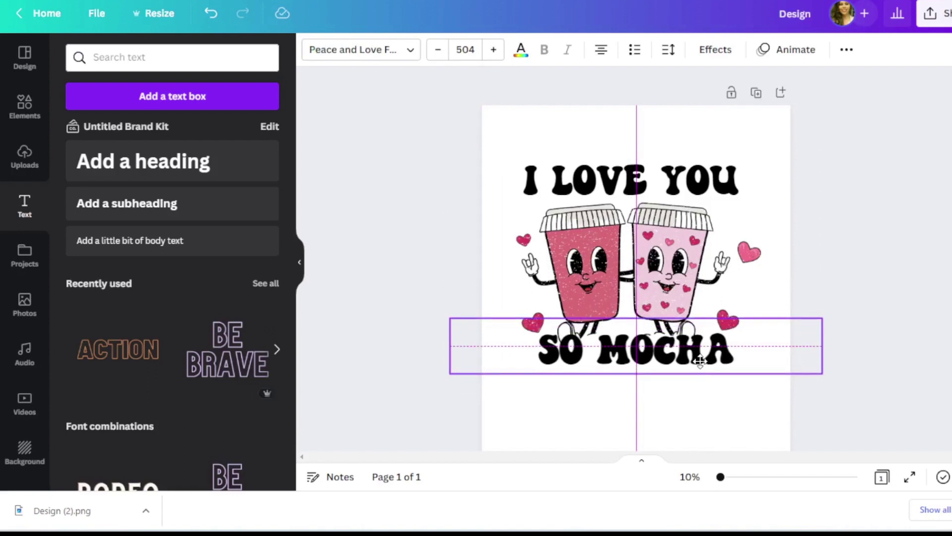
Lower the "SO MOCHA" text slightly, and add the uploaded pink heart image scaled down to about half its size
left_click_drag(700, 361, 700, 374)
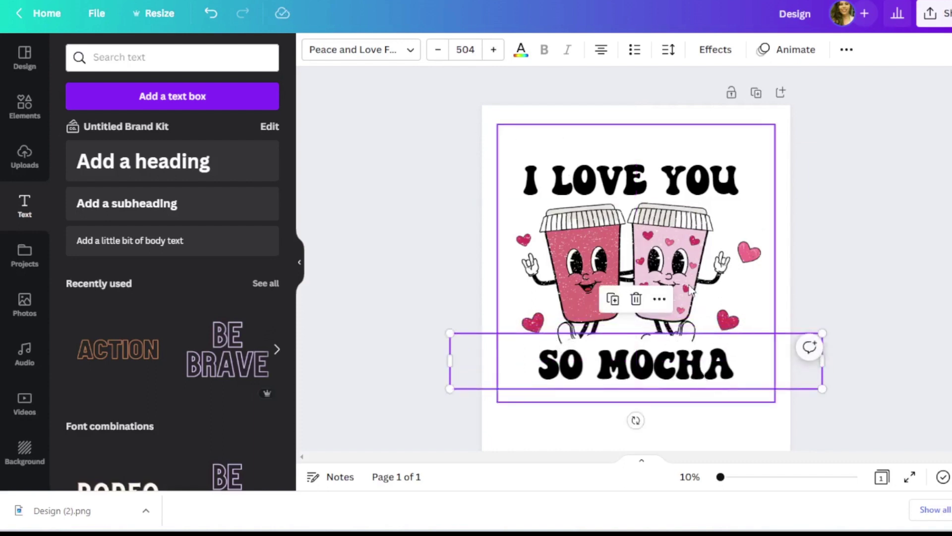
left_click(26, 158)
scroll(242, 397, "down", 4)
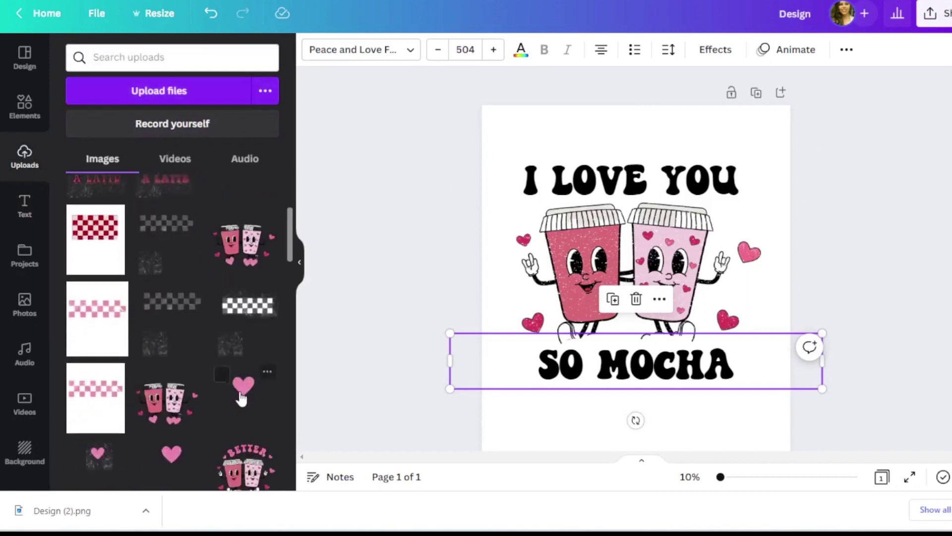
left_click(243, 386)
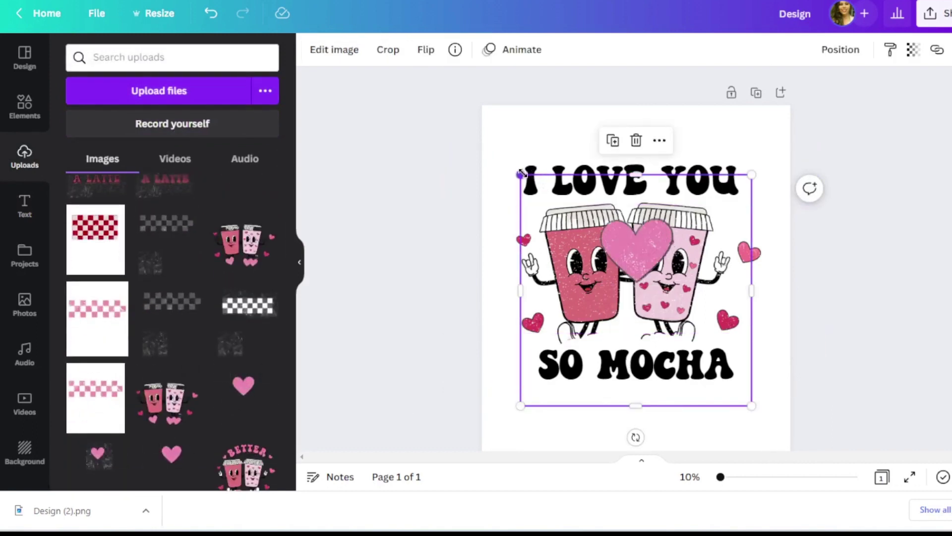
left_click_drag(520, 173, 622, 276)
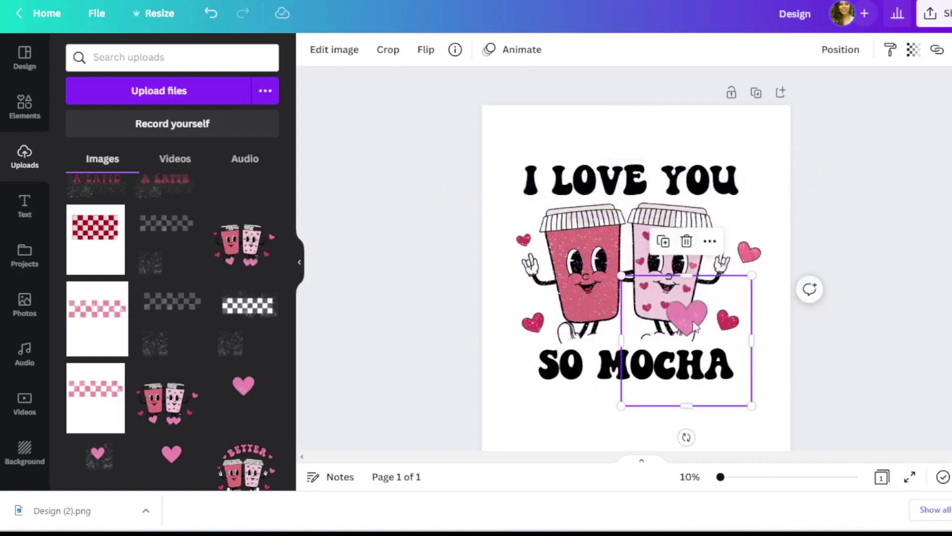
Place the pink heart over the red cup's foot, tilt it slightly counterclockwise, and shrink it a little
left_click_drag(694, 324, 598, 353)
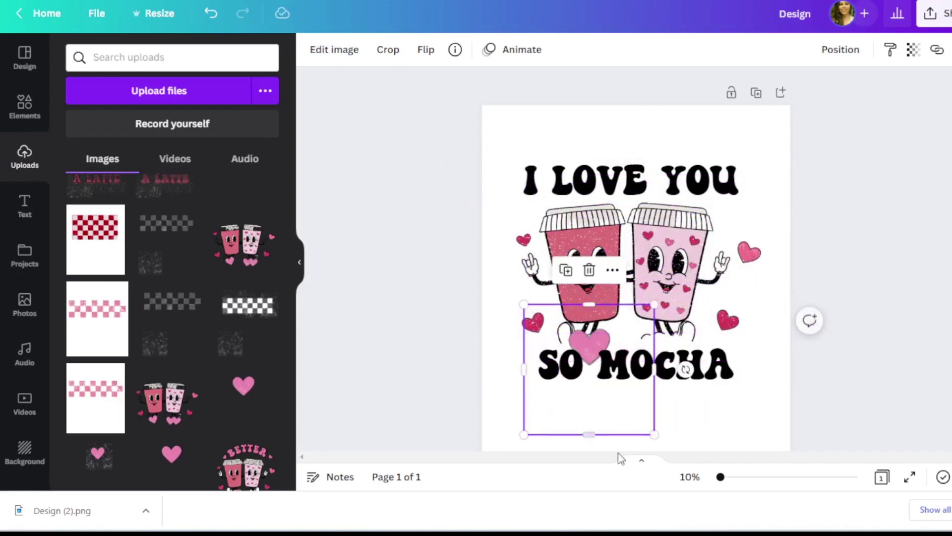
left_click_drag(685, 369, 670, 354)
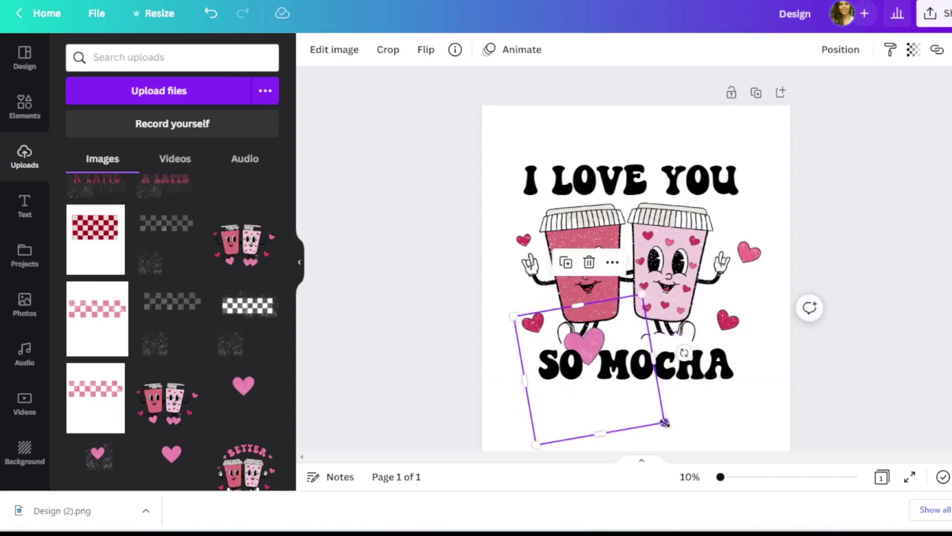
left_click_drag(665, 422, 643, 407)
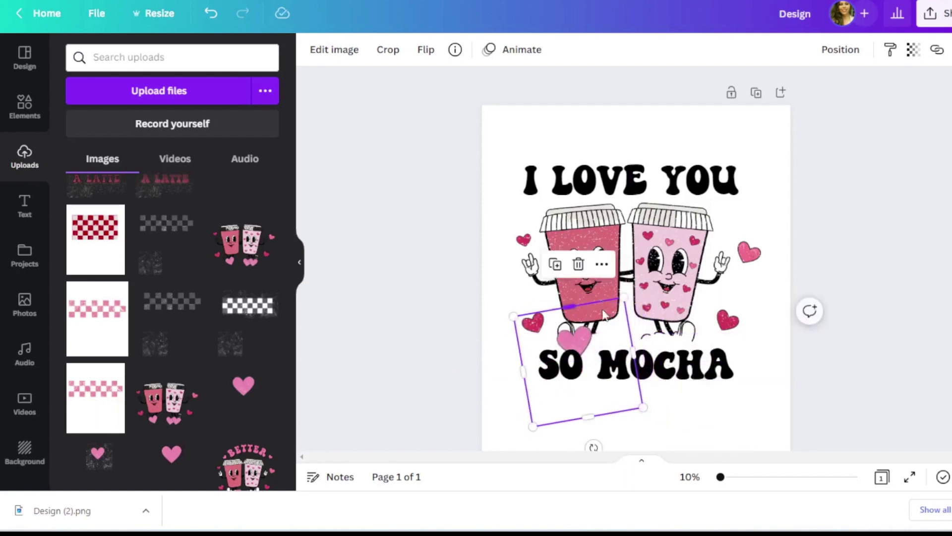
left_click_drag(601, 320, 641, 361)
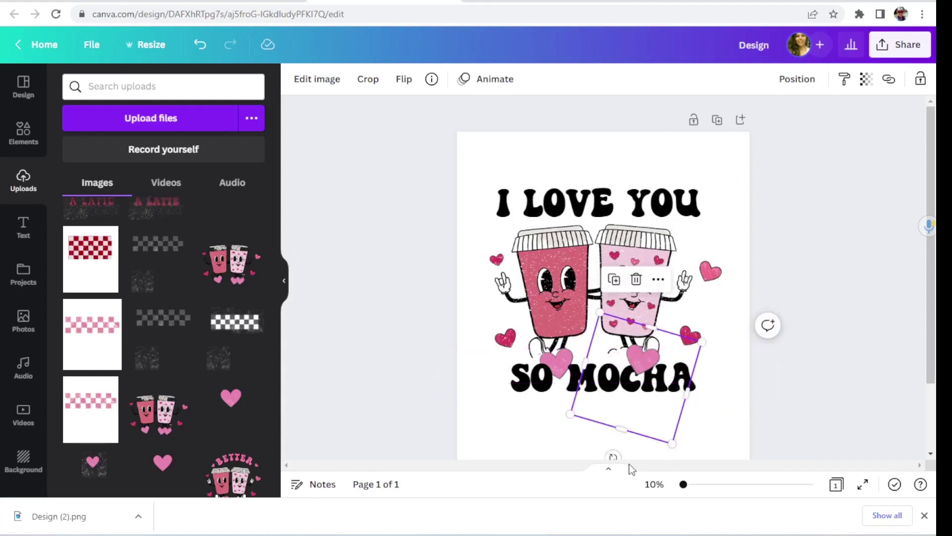
Tilt the heart copy at the pink cup's feet slightly clockwise, and arrange two overlapping hearts there
left_click_drag(630, 469, 629, 472)
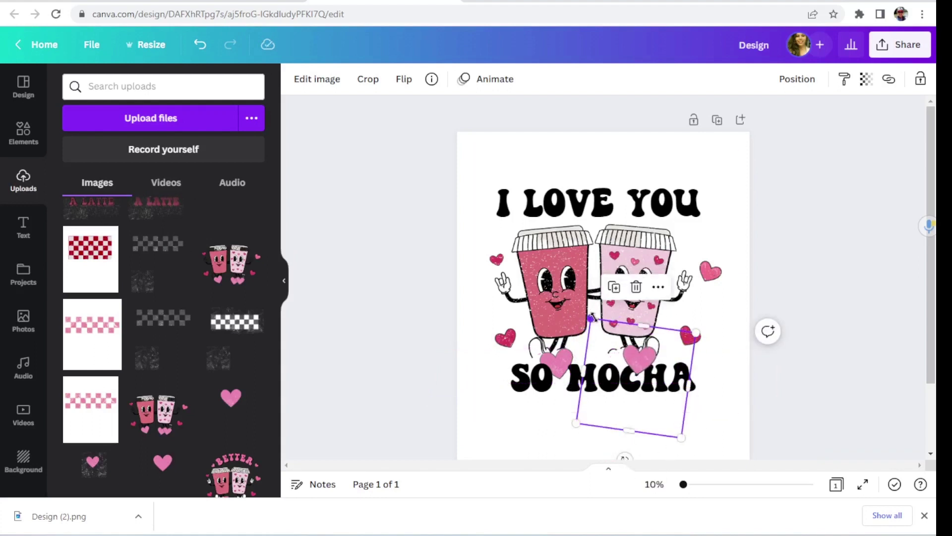
left_click_drag(644, 349, 578, 323)
right_click(644, 347)
left_click(697, 183)
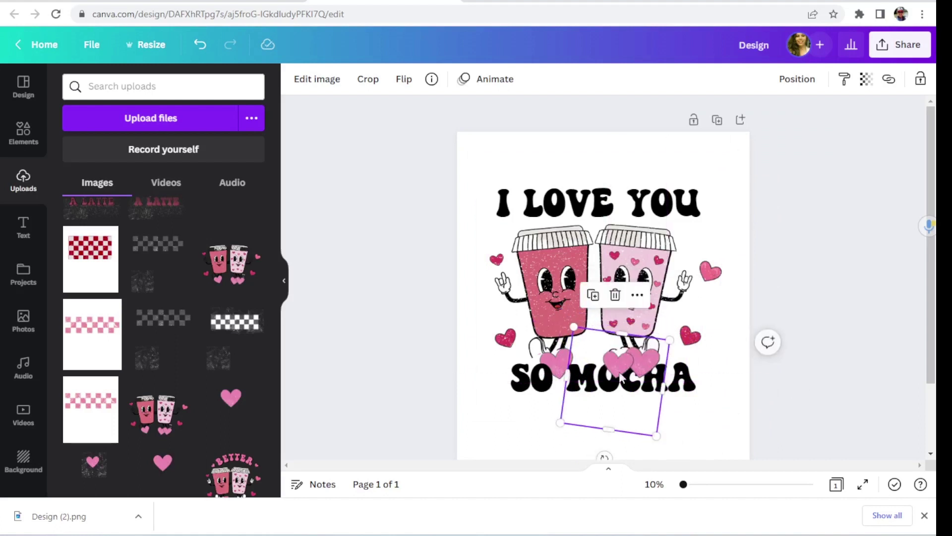
Move the "SO MOCHA" text slightly lower so that it sits clear below the hearts
left_click(722, 370)
right_click(722, 369)
key("Escape")
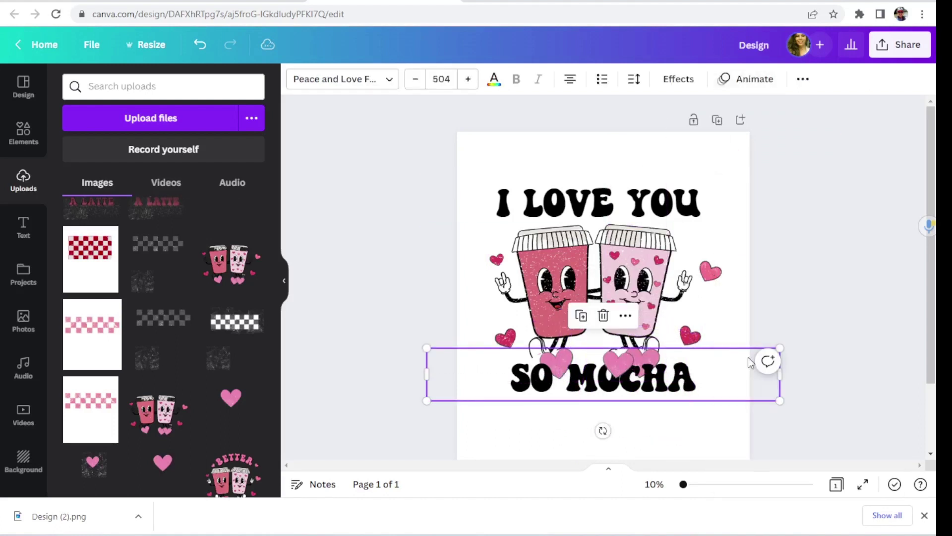
right_click(714, 372)
key("Escape")
left_click_drag(578, 385, 578, 398)
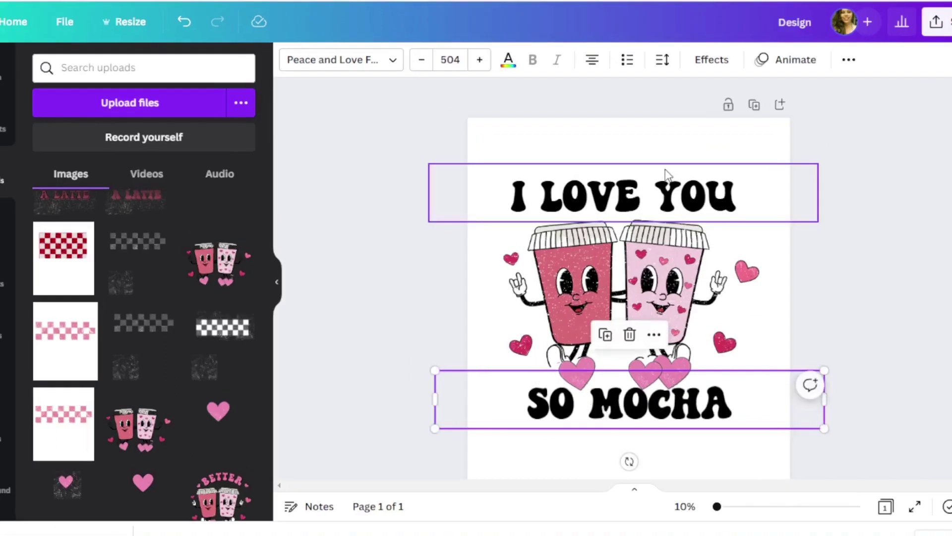
Recolour the "I LOVE YOU" and "SO MOCHA" texts with the dark pink photo colour from the cups graphic
left_click(626, 195)
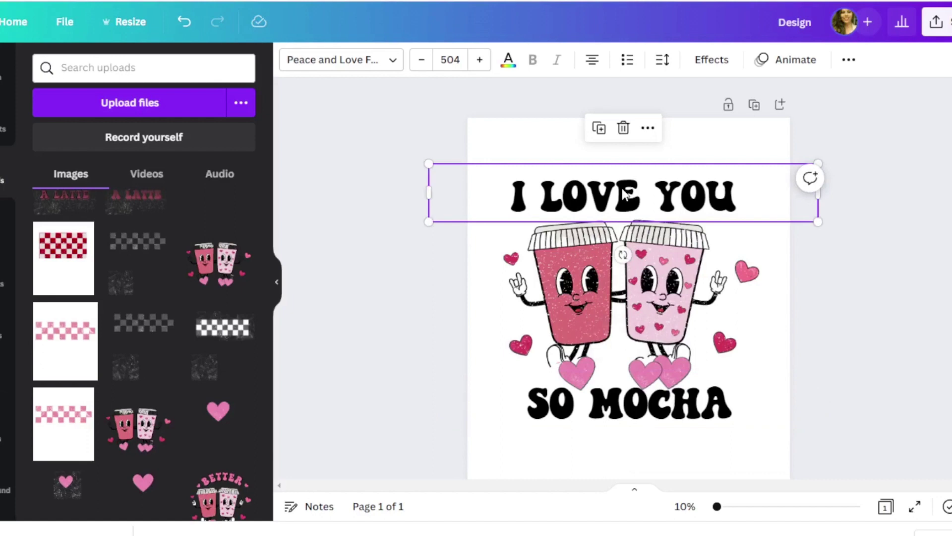
left_click(624, 188)
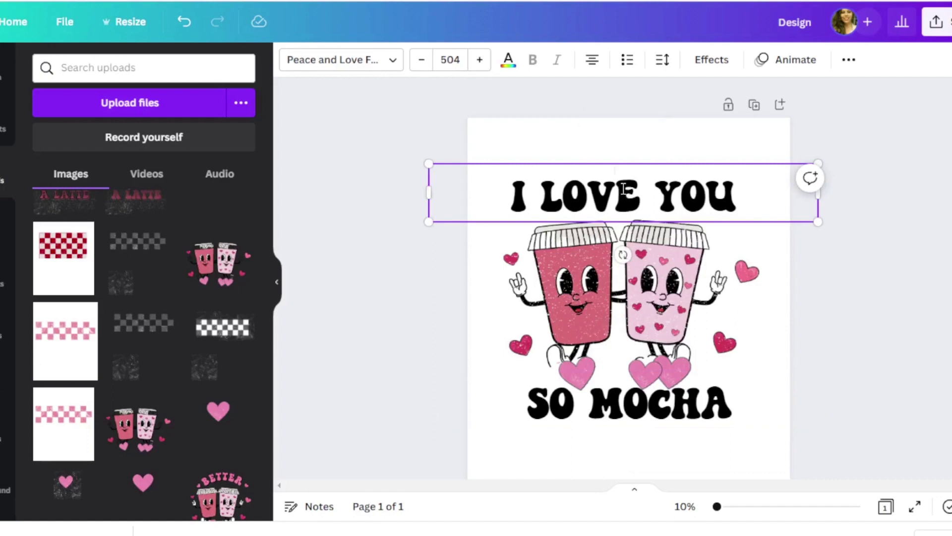
left_click(516, 67)
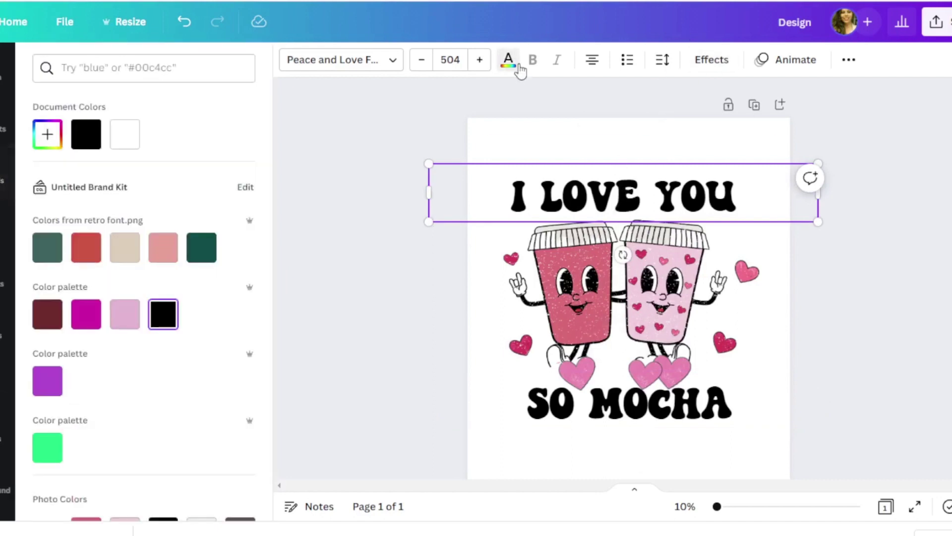
scroll(164, 357, "down", 5)
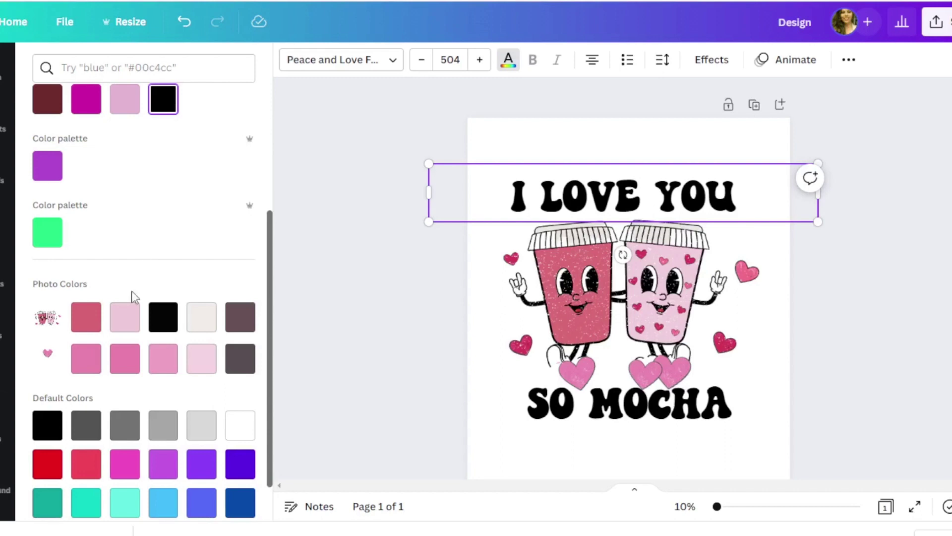
left_click(77, 325)
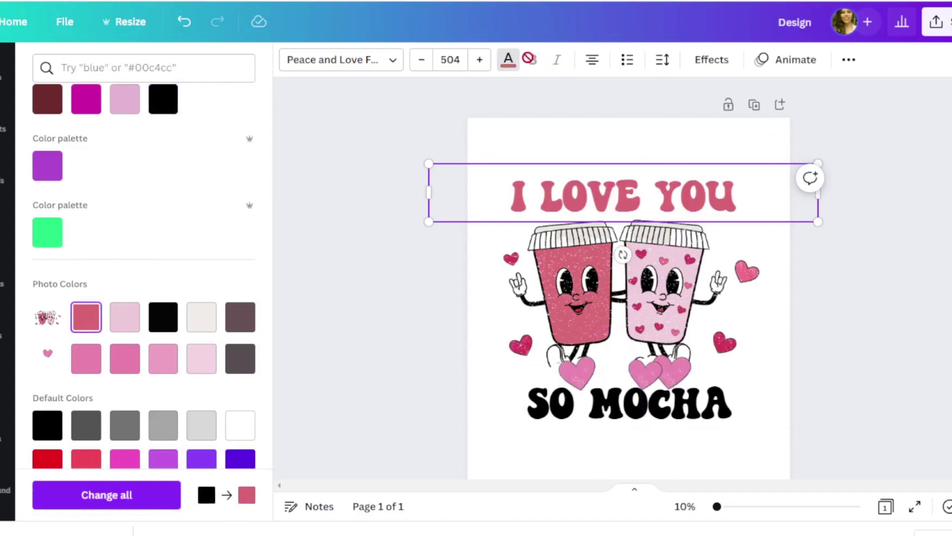
left_click(623, 408)
left_click(90, 319)
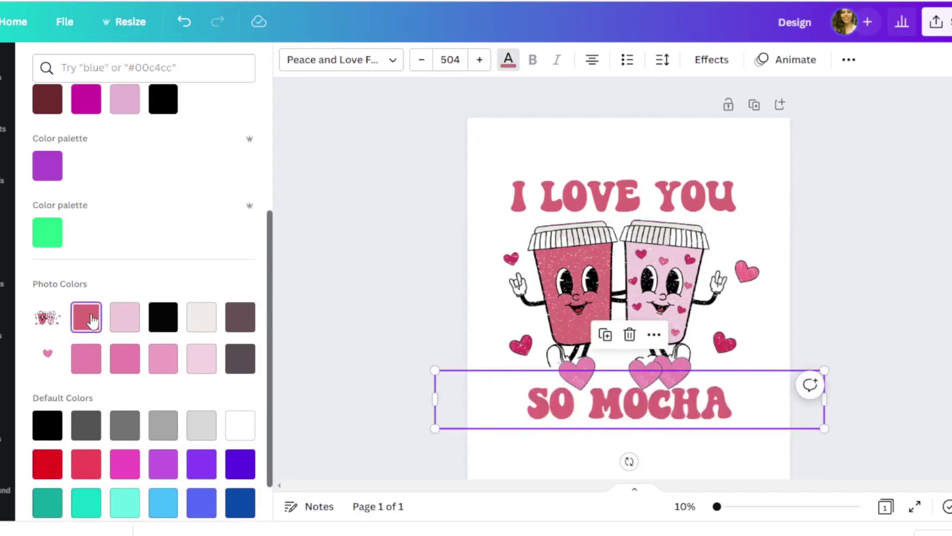
Duplicate the "I LOVE YOU" heading, apply the Hollow effect to the copy, and colour its outline black
left_click(653, 200)
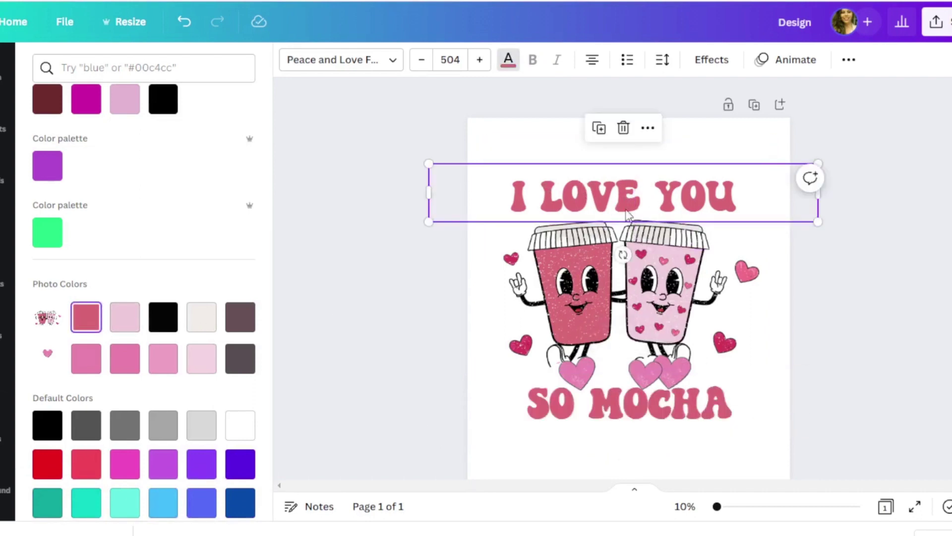
left_click(600, 129)
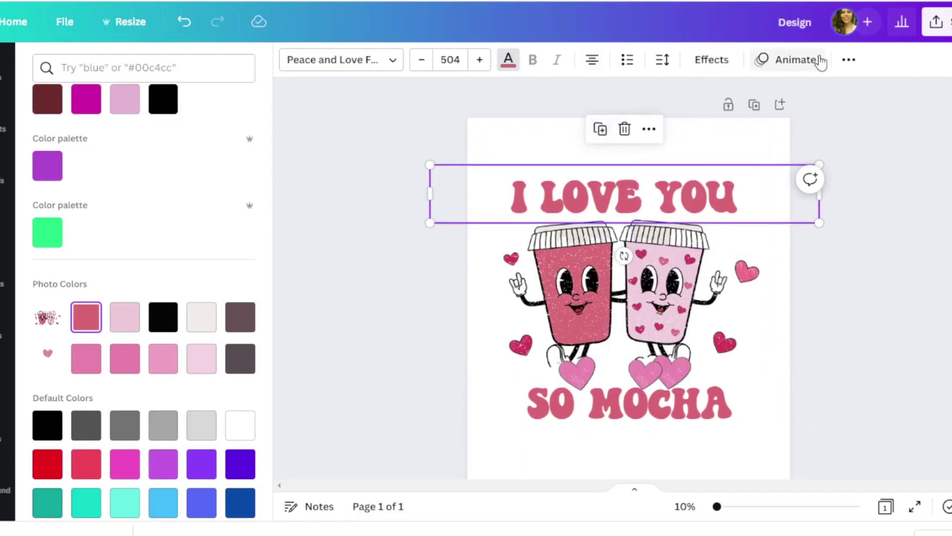
left_click(710, 60)
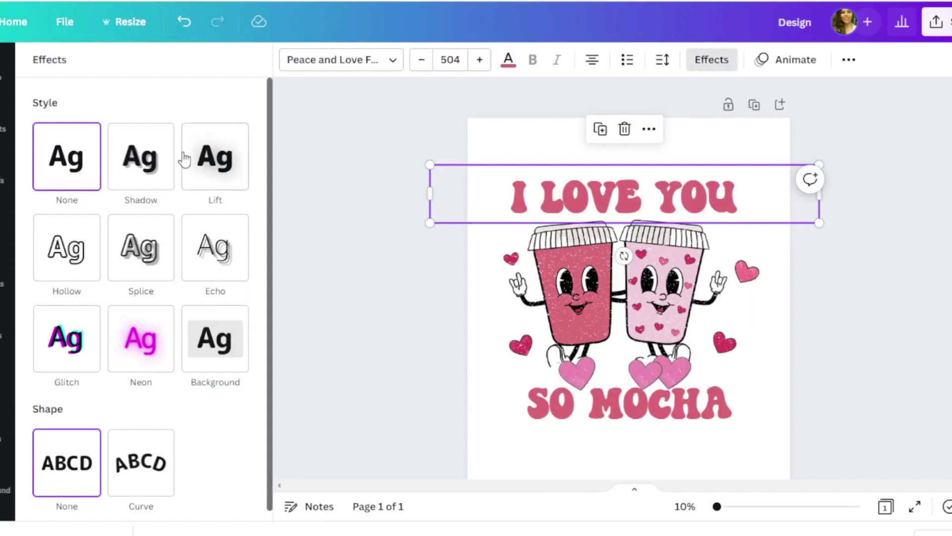
left_click(59, 262)
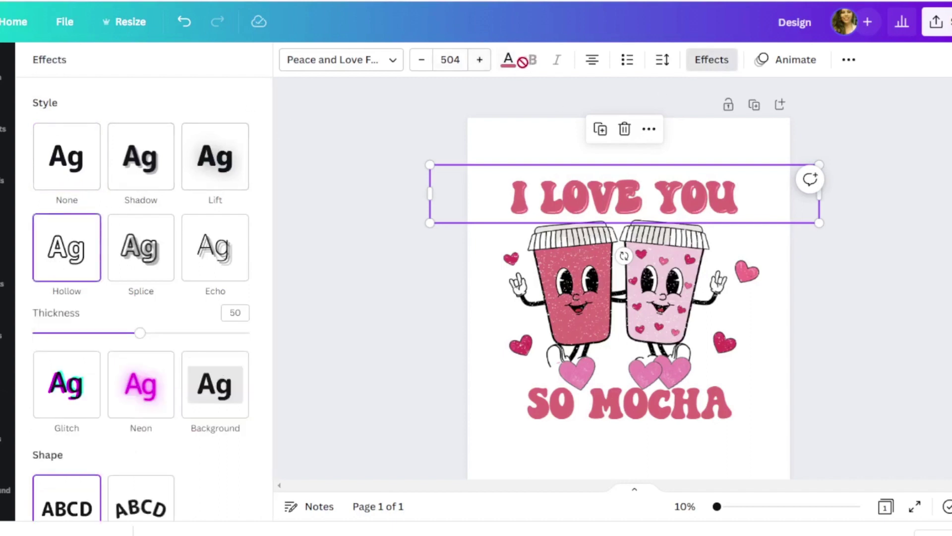
left_click(510, 60)
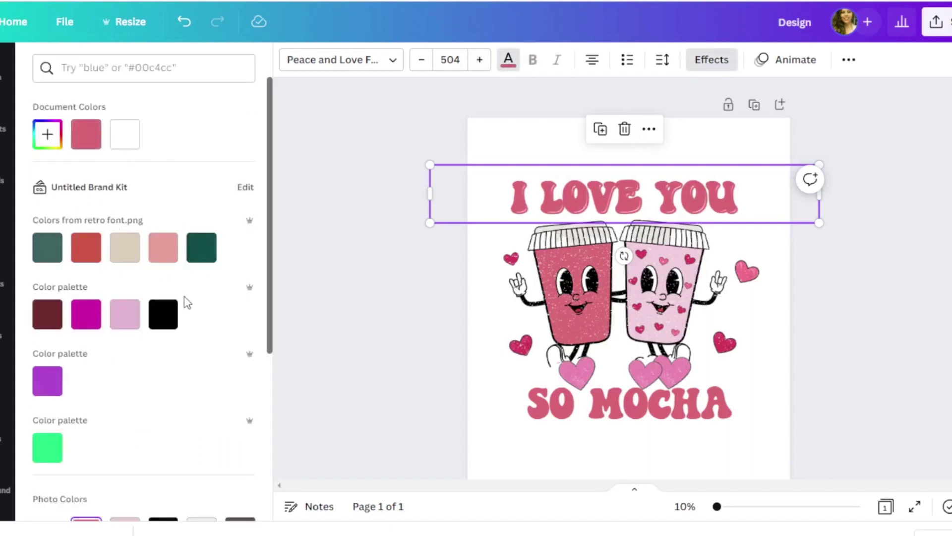
left_click(165, 320)
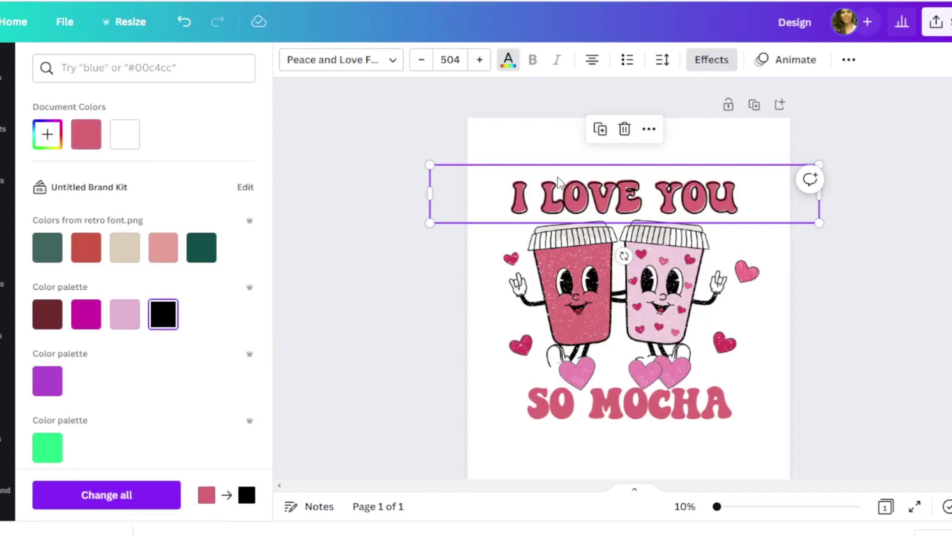
Apply the Echo effect to the pink "I LOVE YOU" heading, and align the black outline copy over it
left_click_drag(557, 174, 595, 194)
left_click(599, 164)
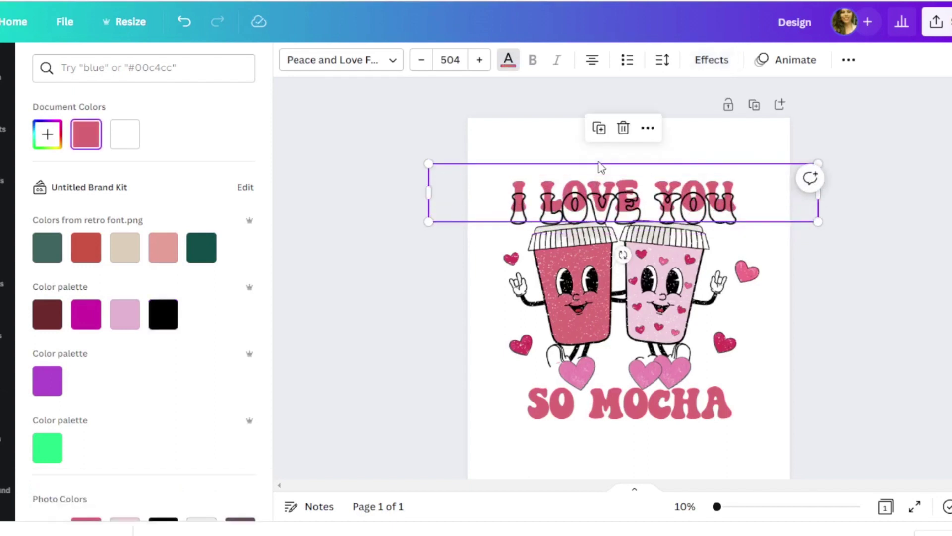
left_click(712, 60)
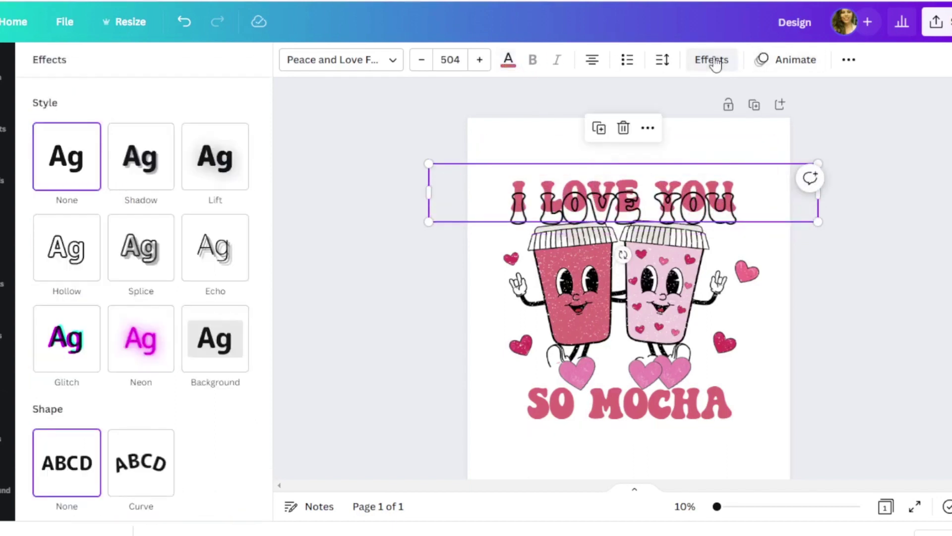
left_click(207, 250)
key("ctrl+z")
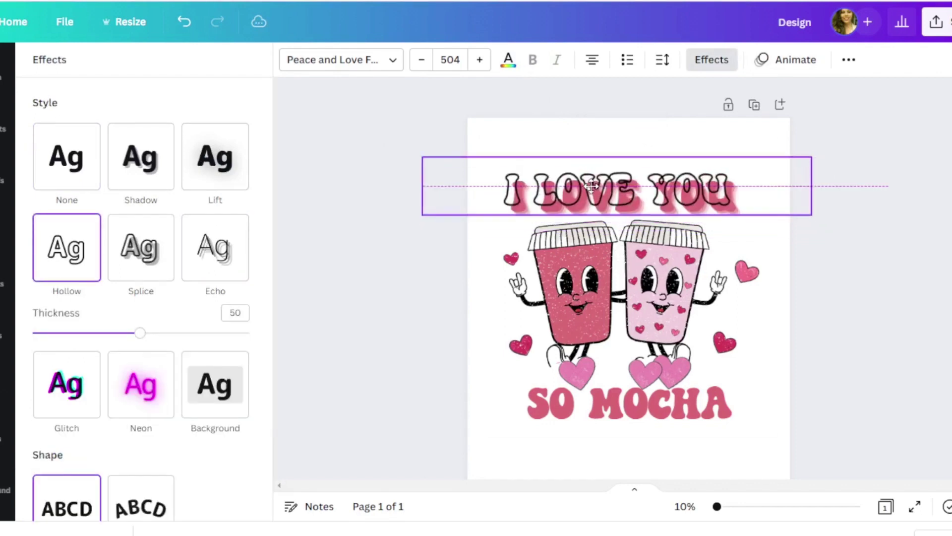
left_click(595, 187)
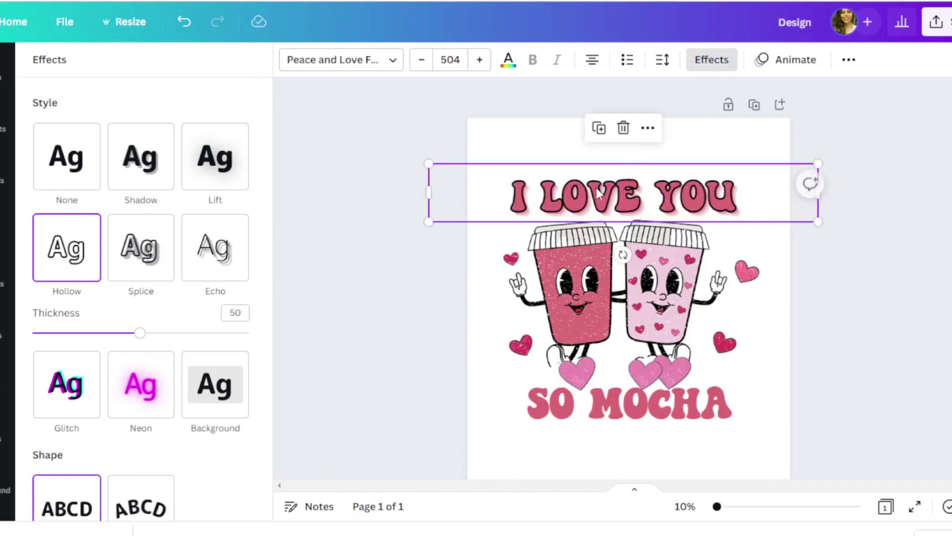
Apply the Echo effect to the "SO MOCHA" text and duplicate it
left_click(693, 409)
left_click(211, 269)
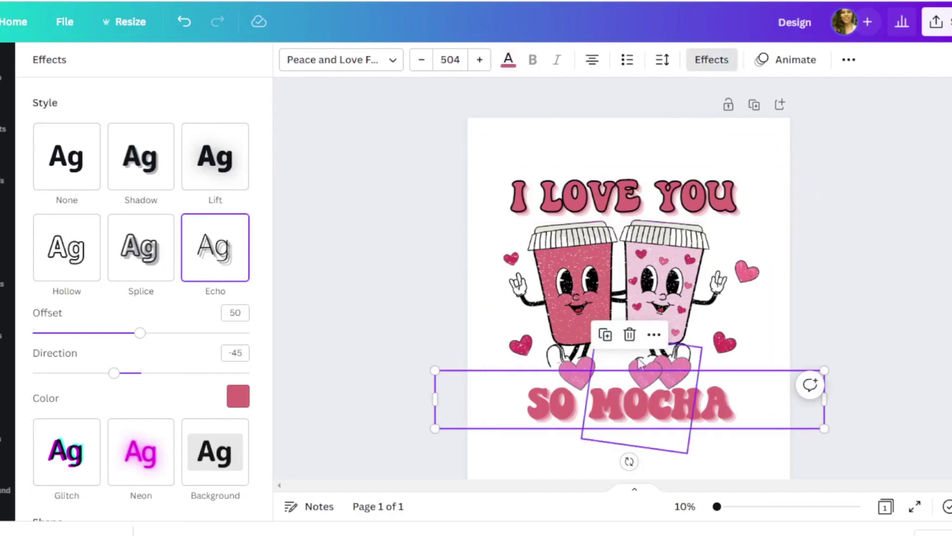
left_click(606, 335)
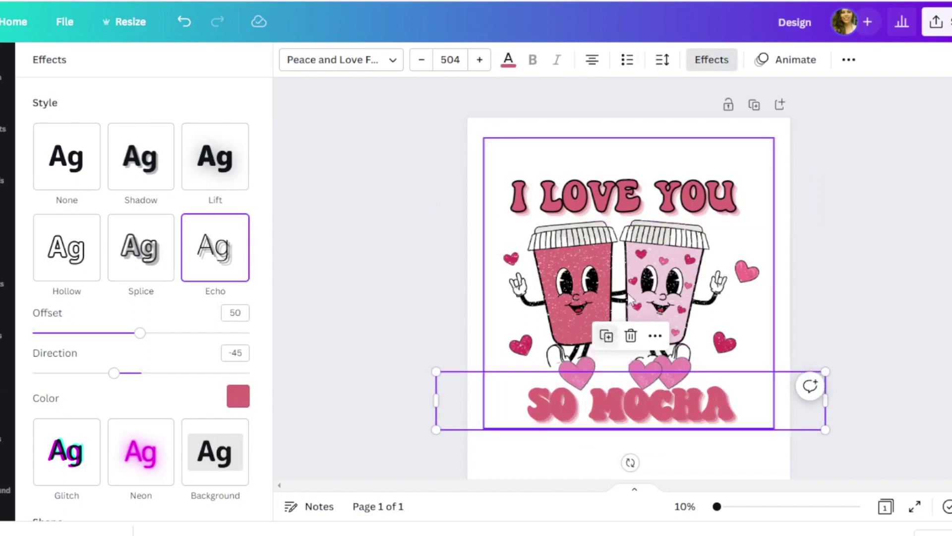
Give the "SO MOCHA" copy the Hollow effect in black, and align it over the pink text as an outline
left_click(715, 70)
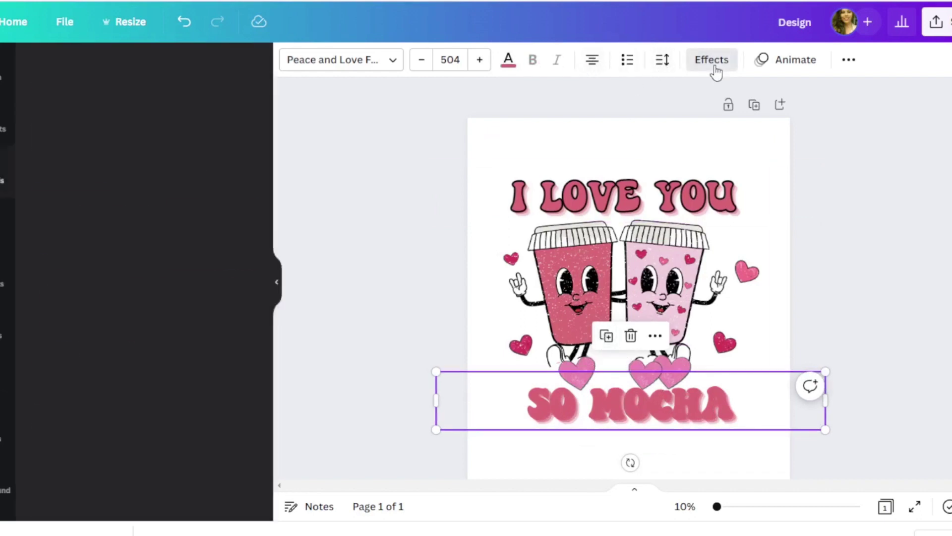
left_click(716, 69)
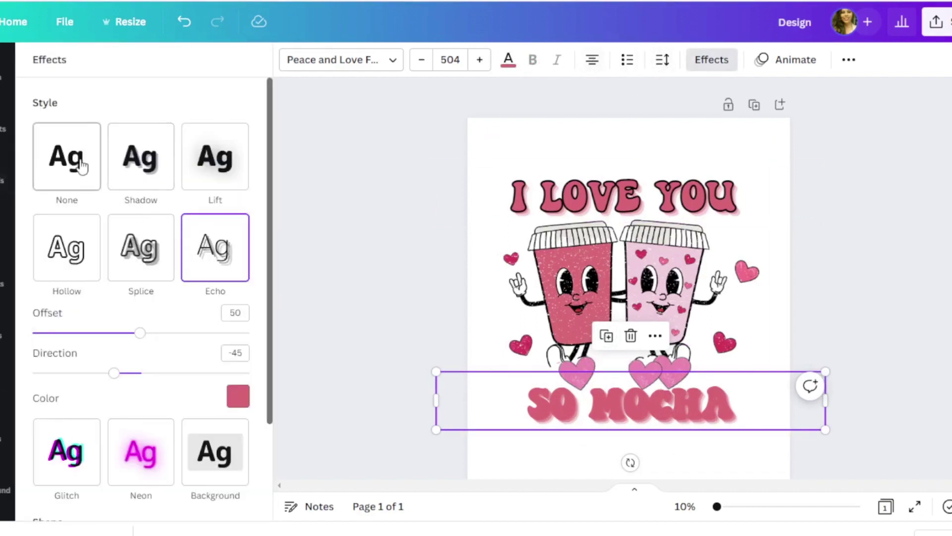
left_click(73, 250)
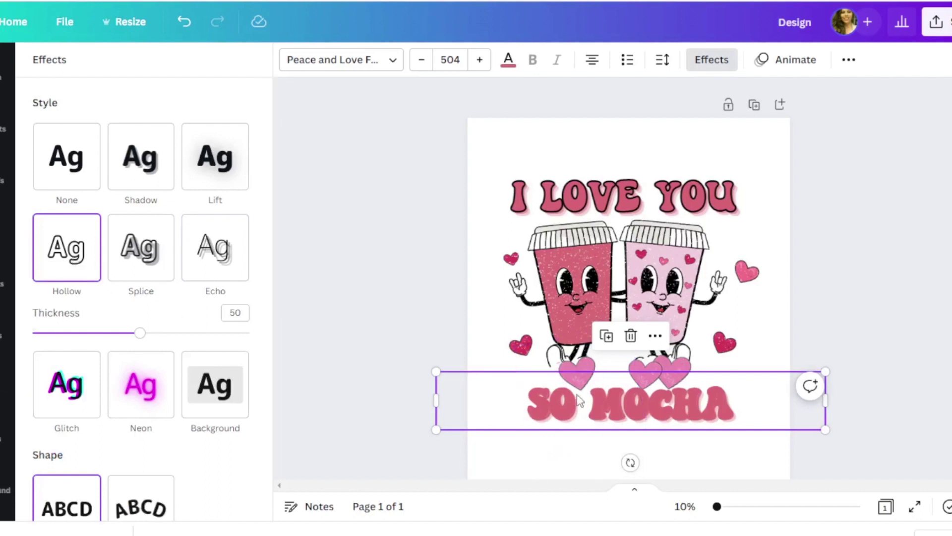
left_click(510, 60)
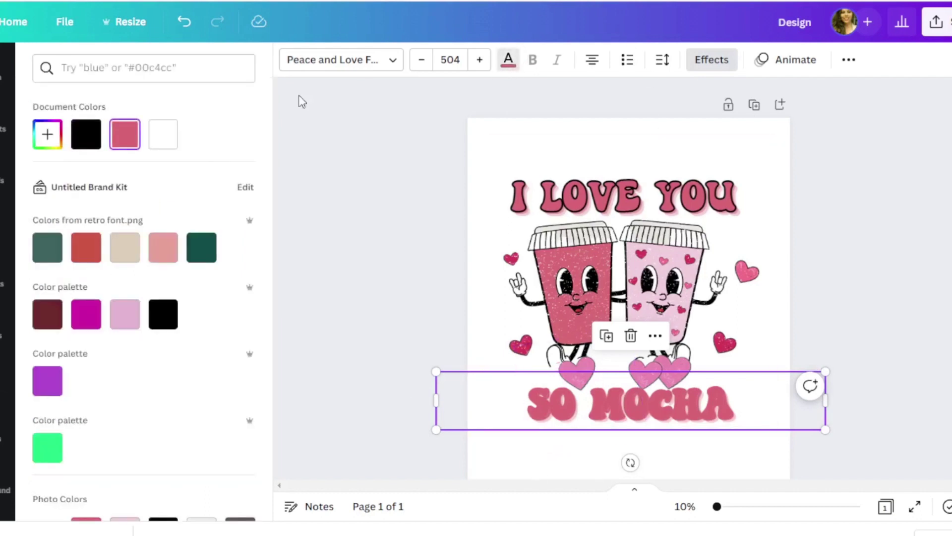
left_click(85, 134)
left_click_drag(604, 413, 599, 404)
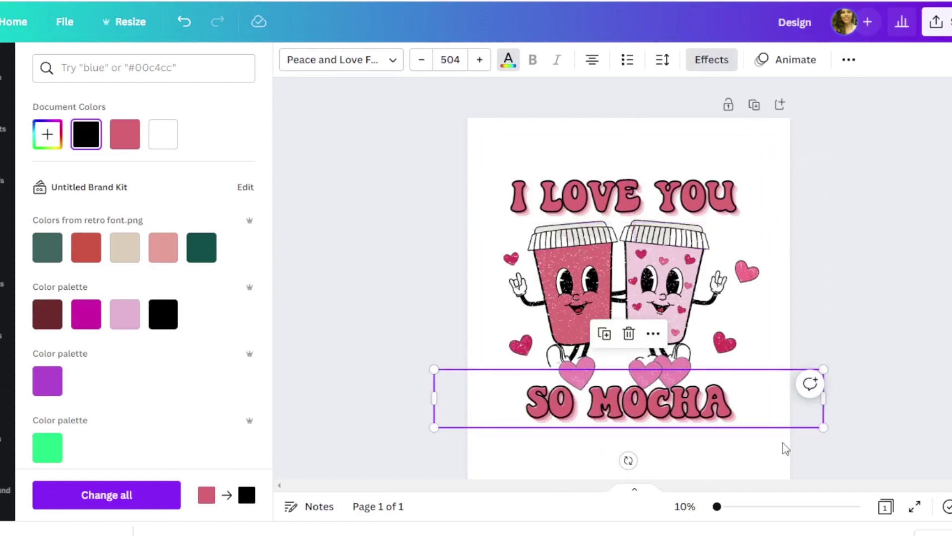
Add the uploaded Grey Checkers graphic to the design, enlarge it, and position it across the coffee cups
left_click(900, 307)
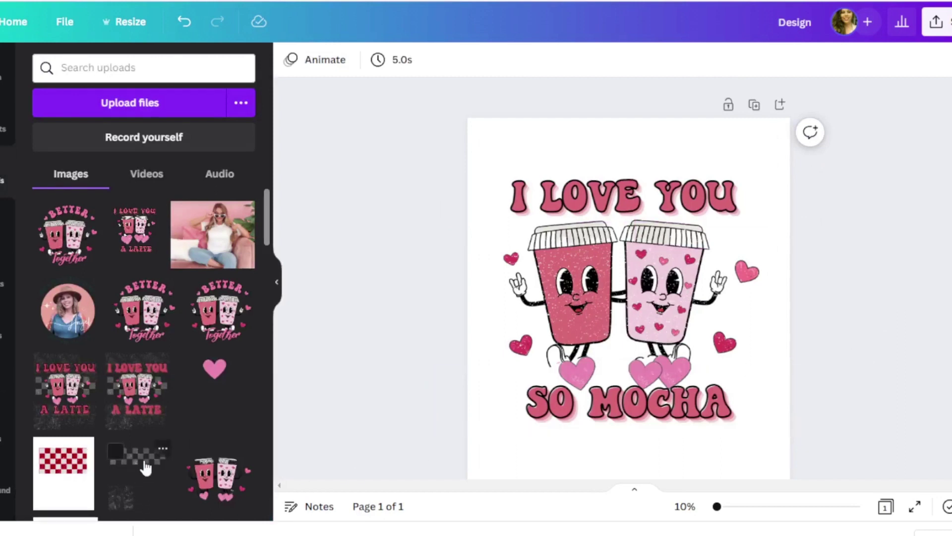
scroll(208, 426, "down", 2)
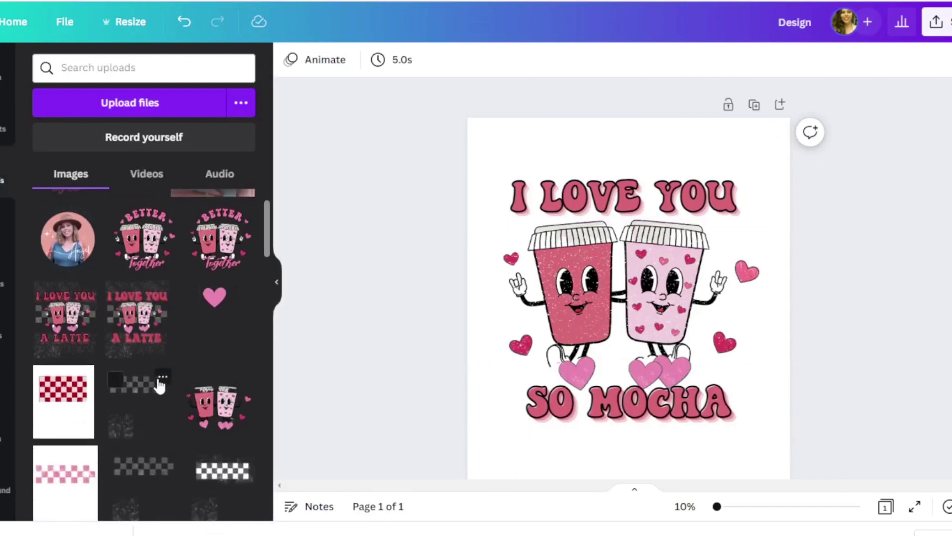
left_click(163, 378)
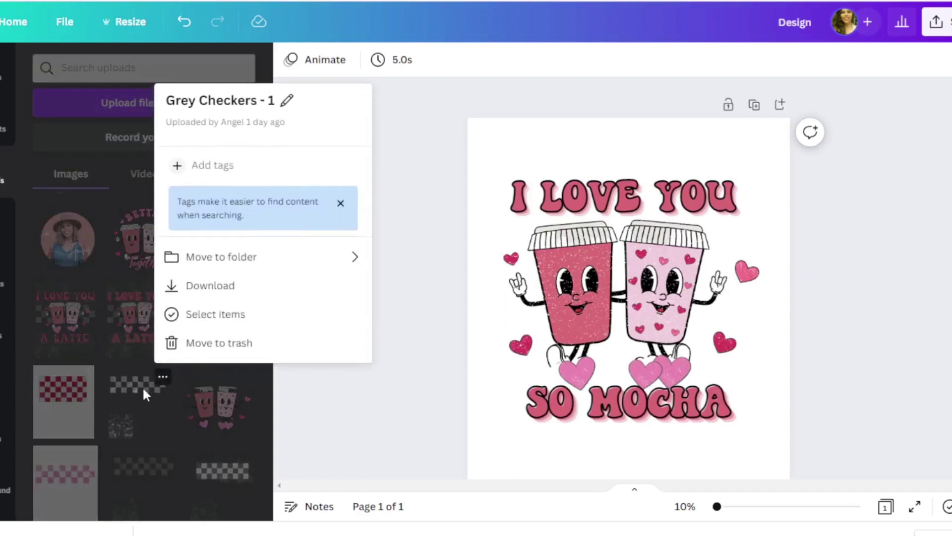
left_click_drag(142, 386, 516, 290)
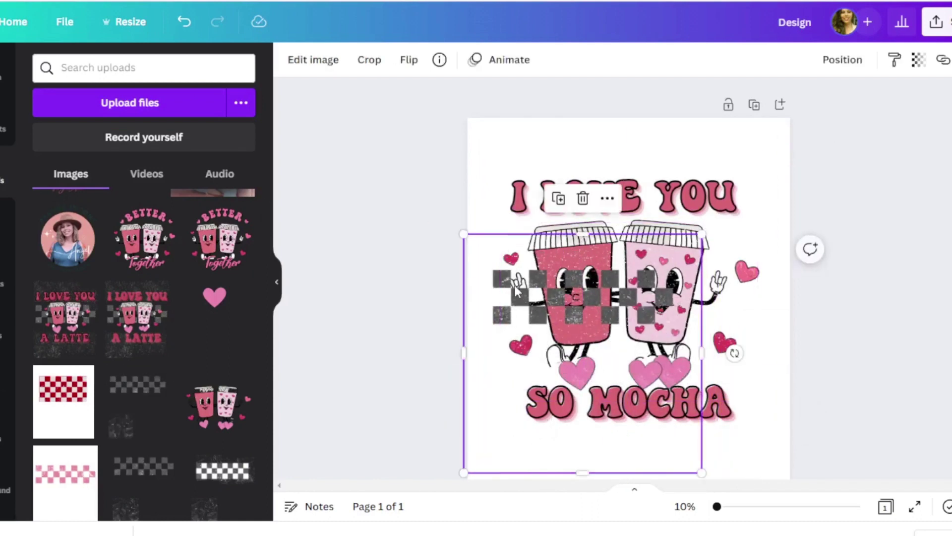
left_click_drag(702, 471, 813, 496)
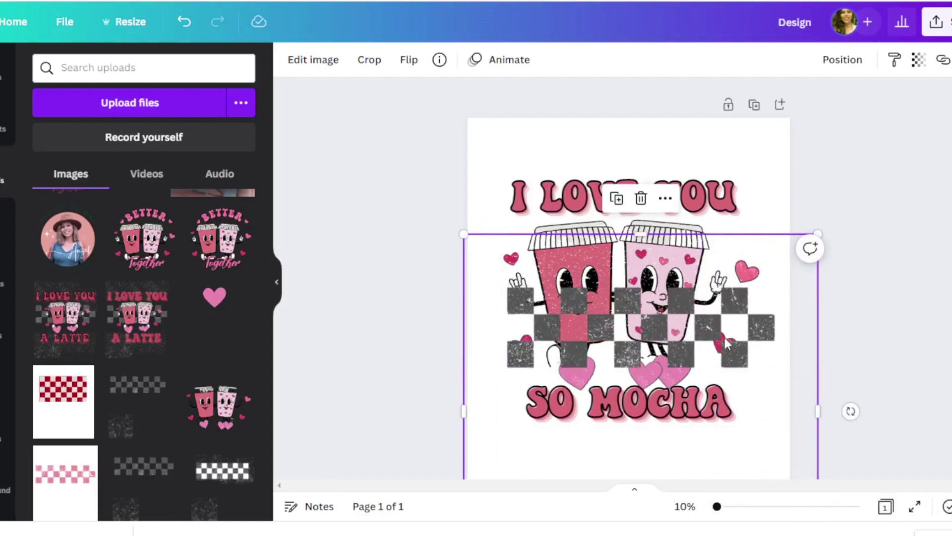
left_click_drag(727, 342, 714, 308)
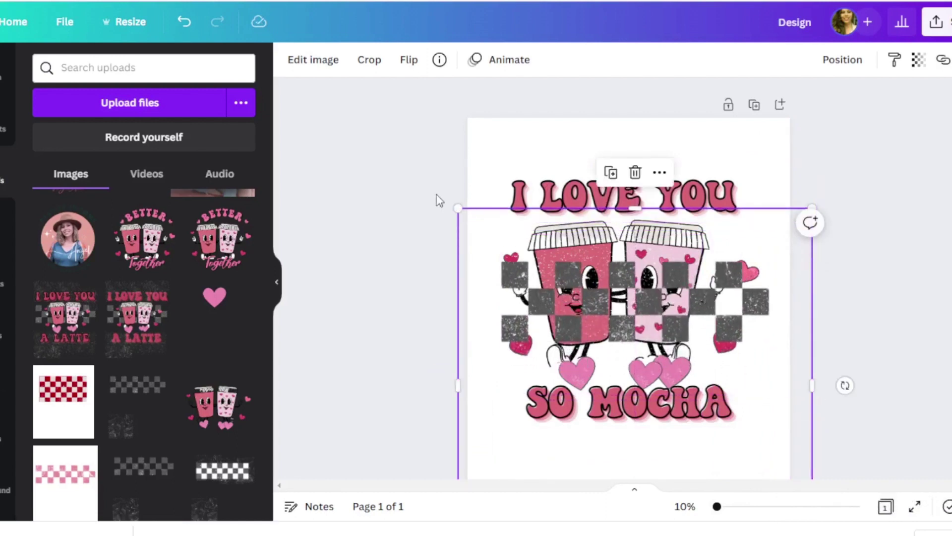
left_click_drag(455, 211, 446, 198)
left_click_drag(527, 292, 547, 305)
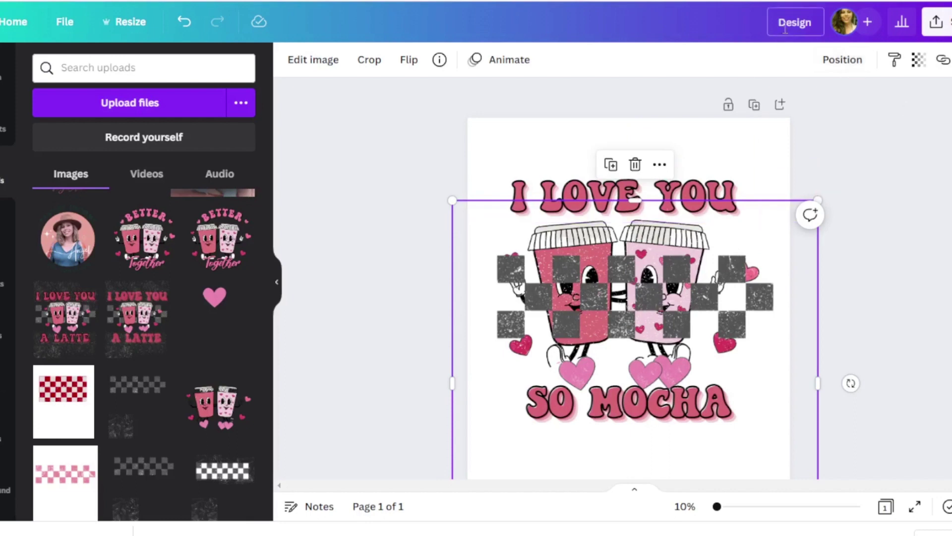
Send the checkered graphic to the back, behind the coffee cups
right_click(670, 311)
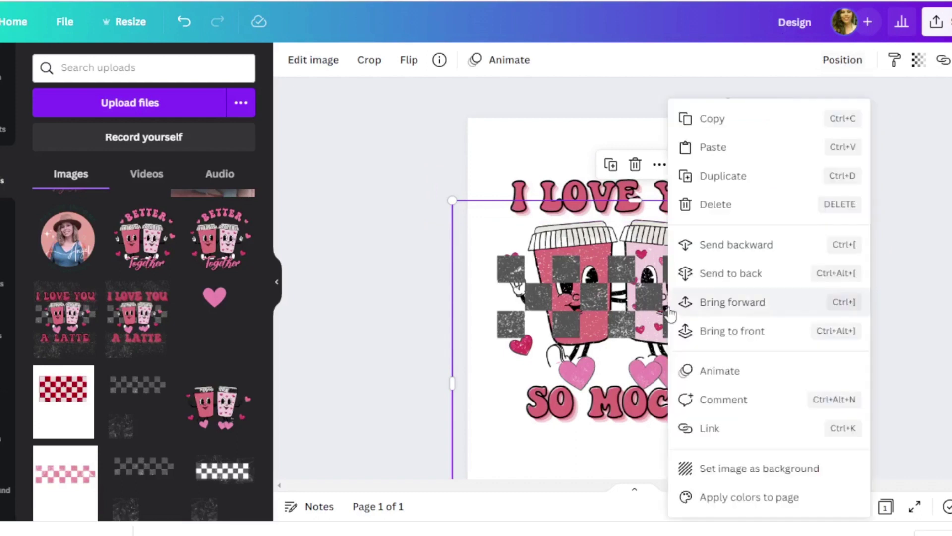
left_click(721, 248)
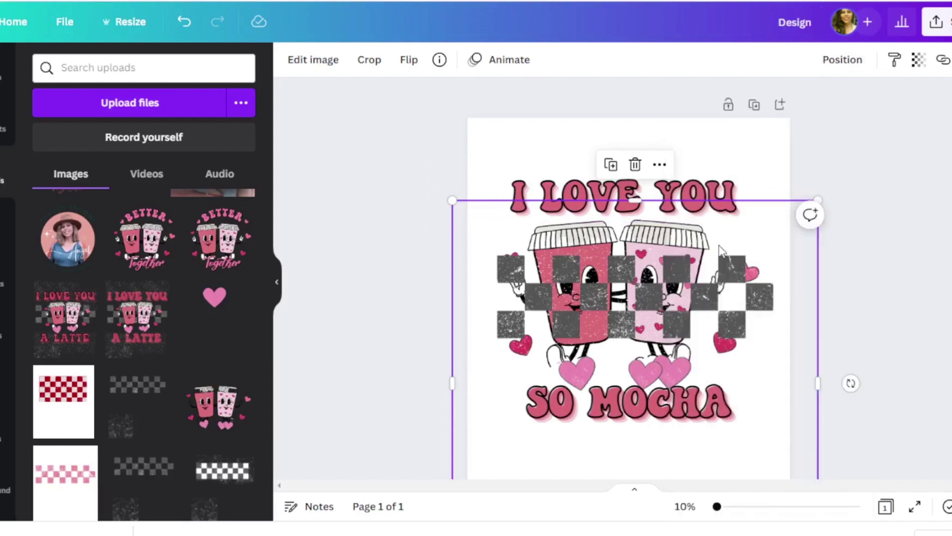
right_click(712, 307)
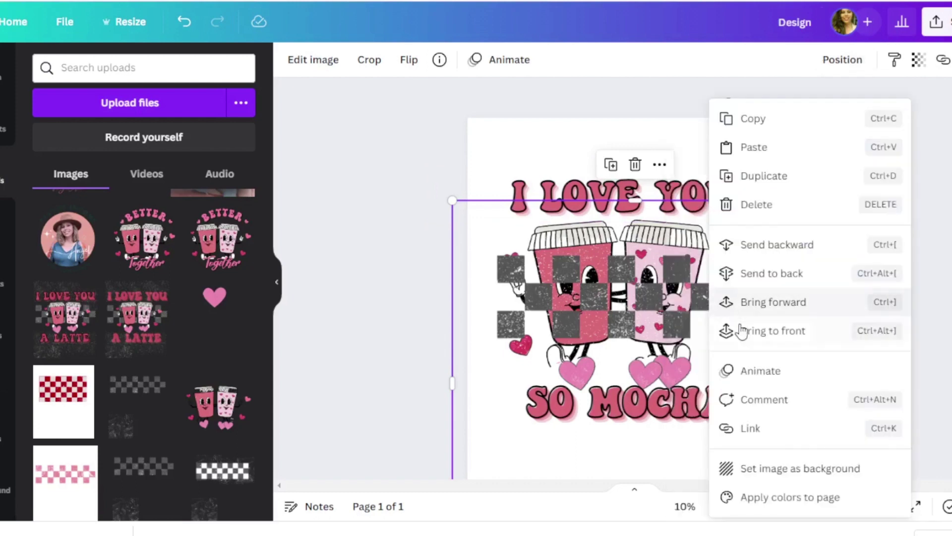
left_click(753, 280)
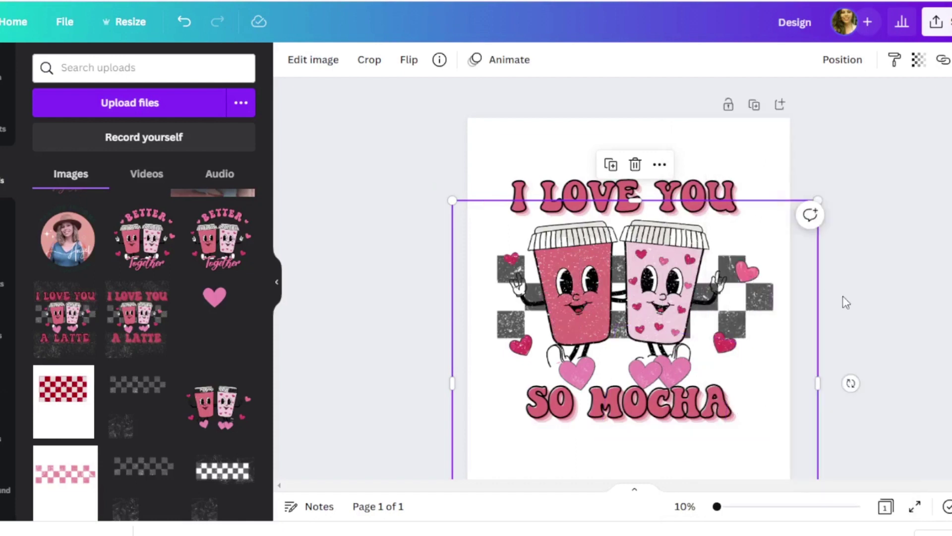
left_click(770, 303)
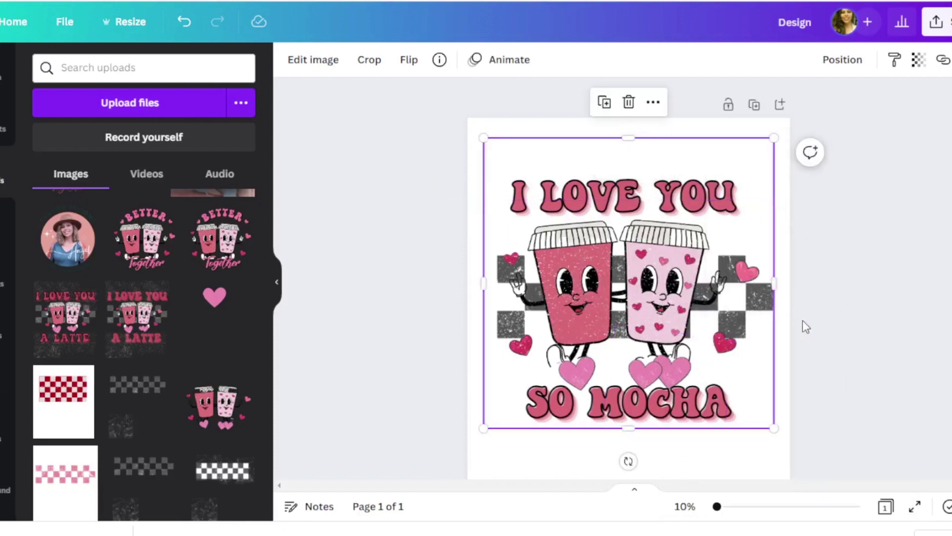
Enlarge the checkered graphic slightly and centre it behind the cups
left_click_drag(791, 311, 784, 305)
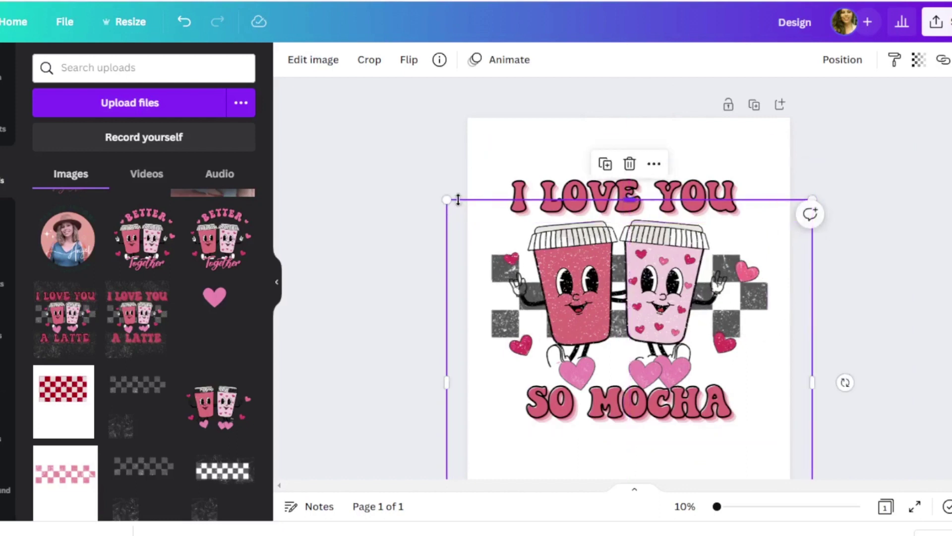
left_click_drag(445, 199, 434, 188)
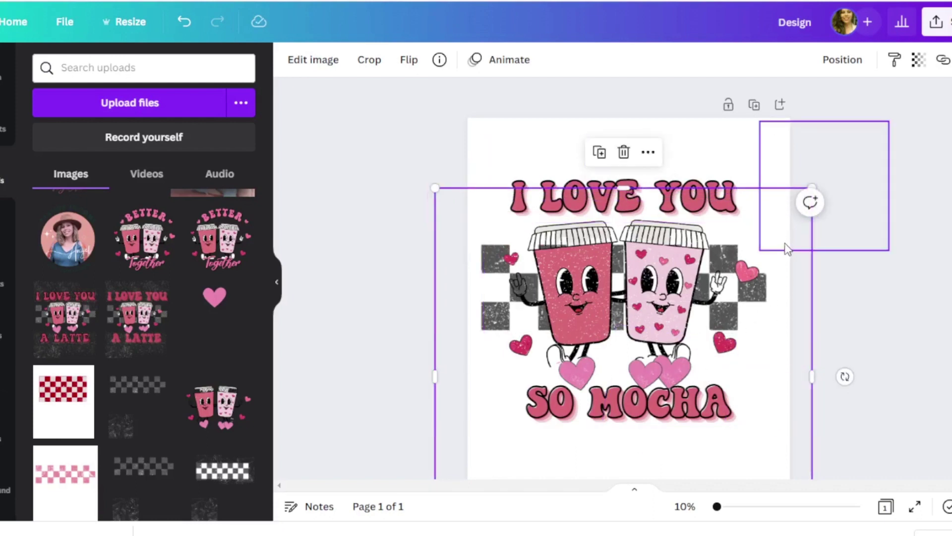
left_click_drag(790, 318, 792, 321)
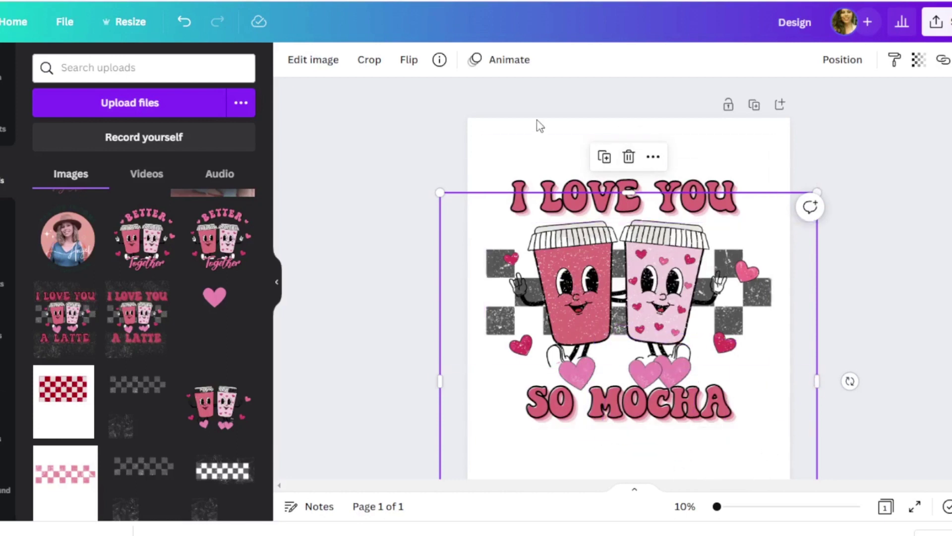
left_click(511, 149)
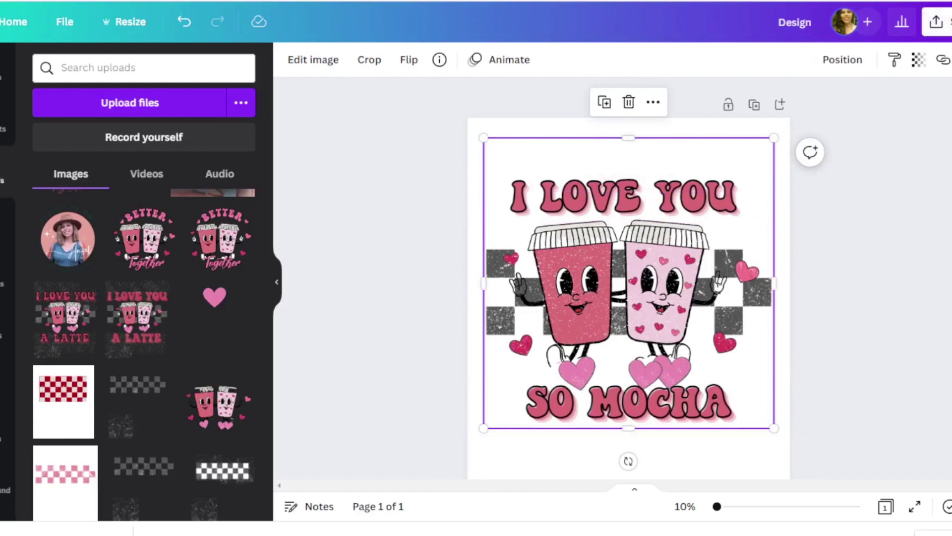
Download the design as a 4,500 × 5,400 px PNG with a transparent background
left_click(947, 26)
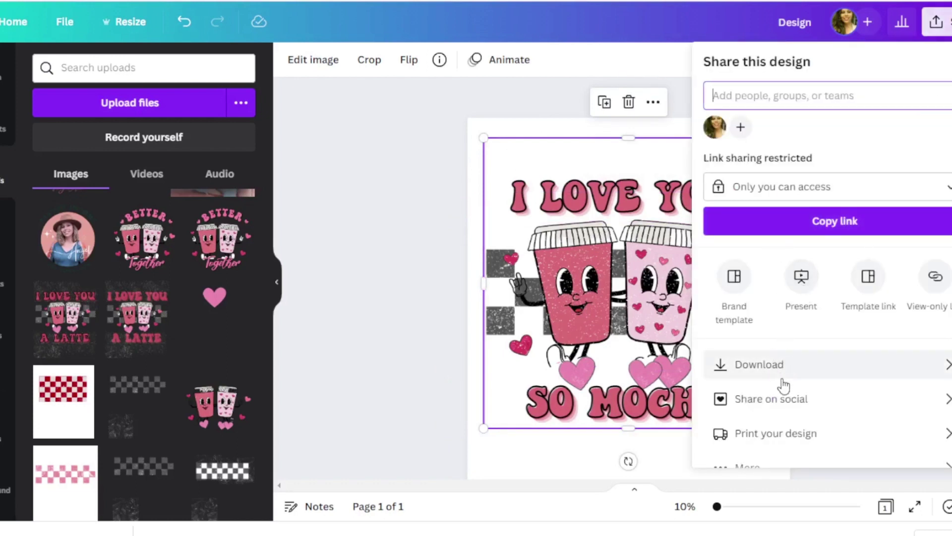
scroll(778, 382, "down", 1)
left_click(764, 343)
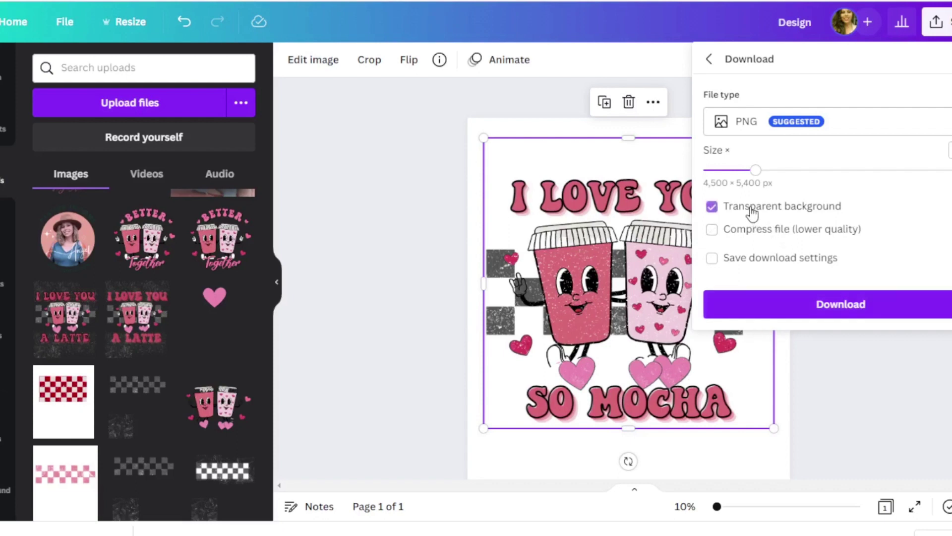
left_click(757, 305)
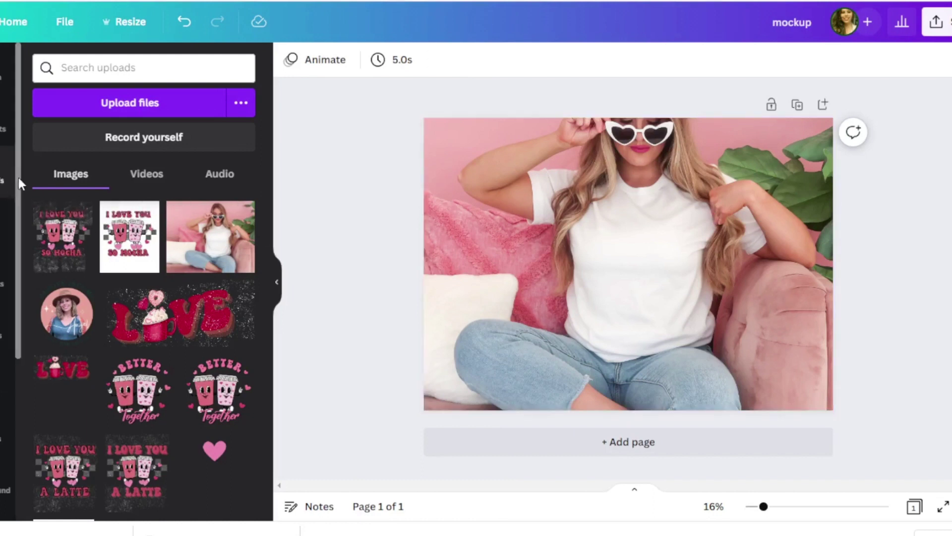
In the mockup design, upload the file "Design (3)" and place it on the white T-shirt photo
left_click(110, 103)
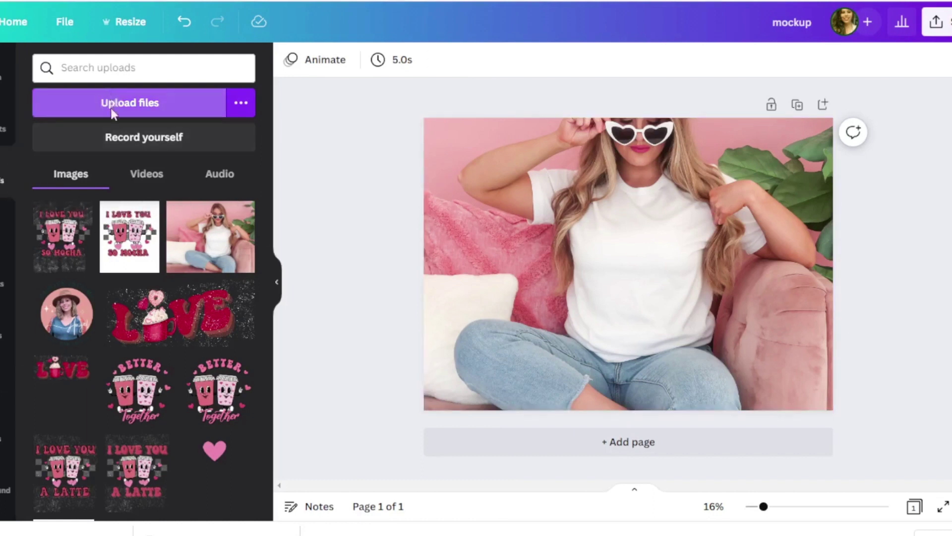
left_click(117, 86)
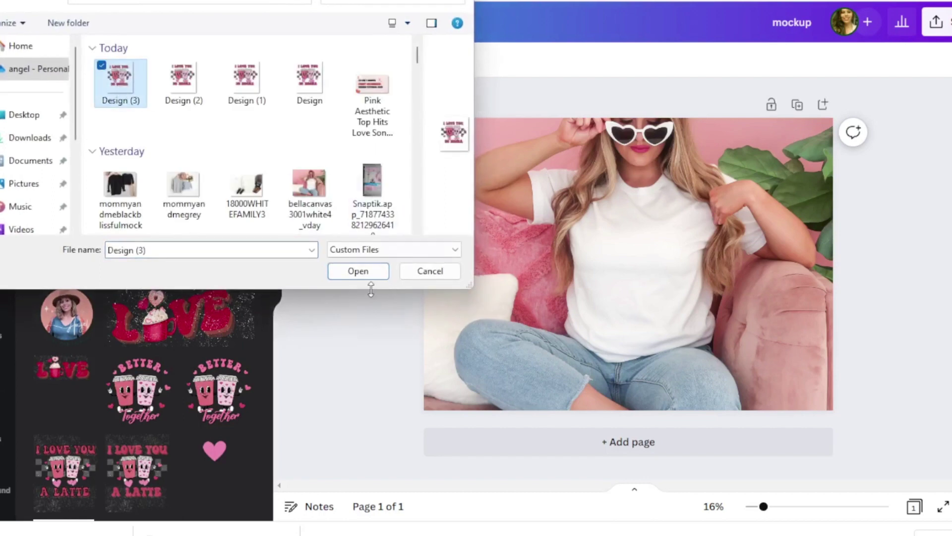
left_click(359, 272)
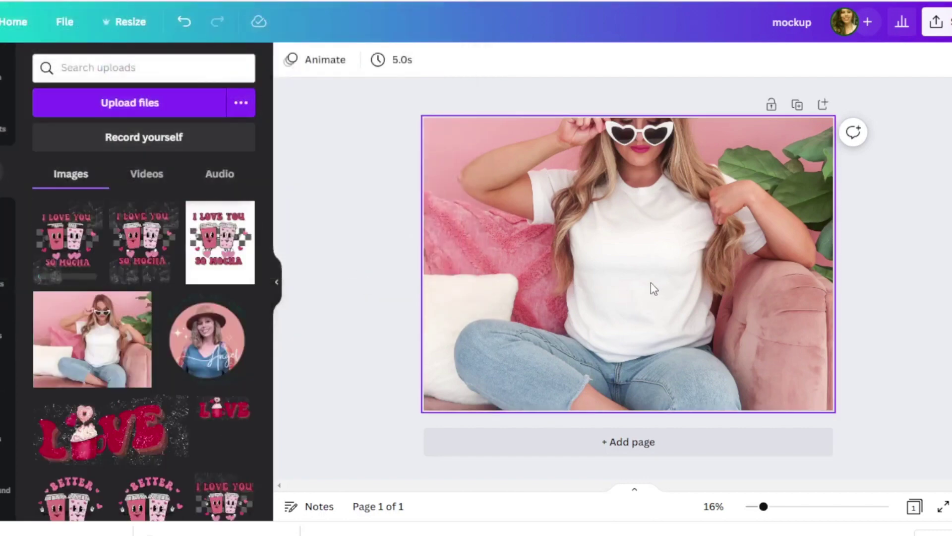
left_click(61, 259)
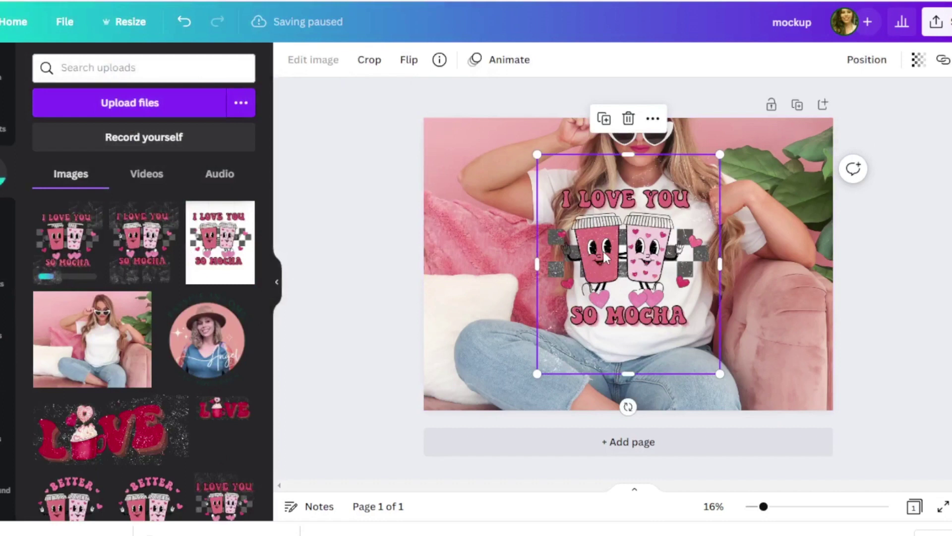
Scale the graphic down to fit the T-shirt and centre it on the model's chest
left_click_drag(539, 154, 605, 226)
left_click_drag(663, 286, 644, 245)
left_click_drag(581, 192, 577, 188)
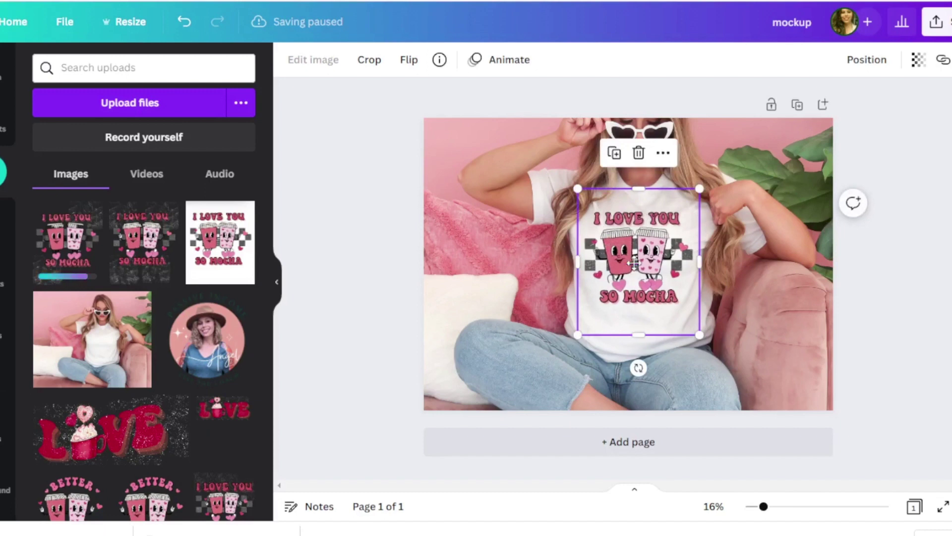
left_click_drag(633, 268, 635, 261)
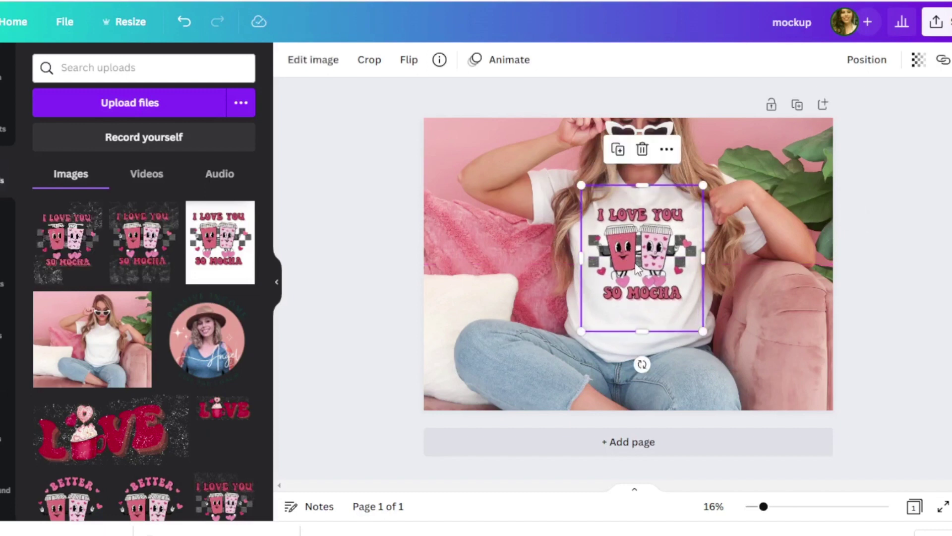
left_click(798, 292)
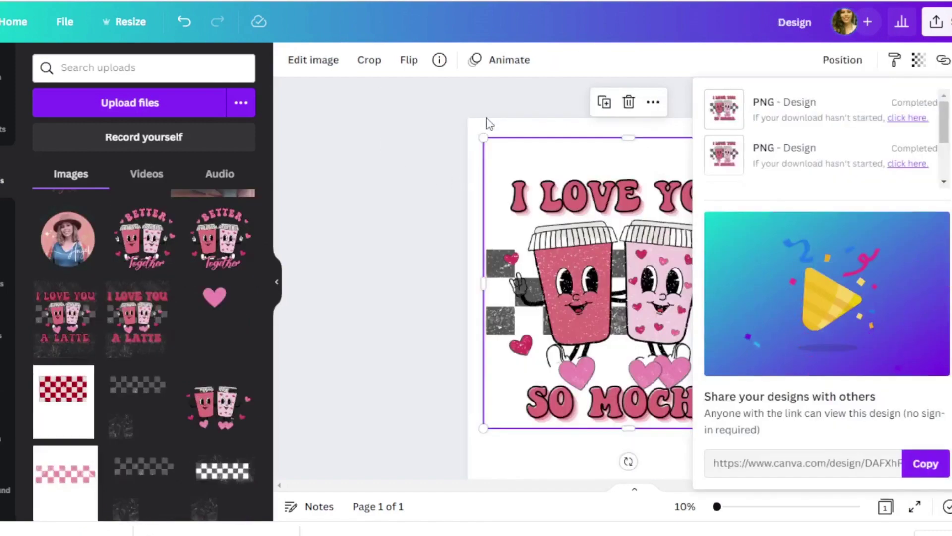
Back in the shirt design, search elements for "distressed", add a speckled texture graphic, and colour it white
left_click(404, 197)
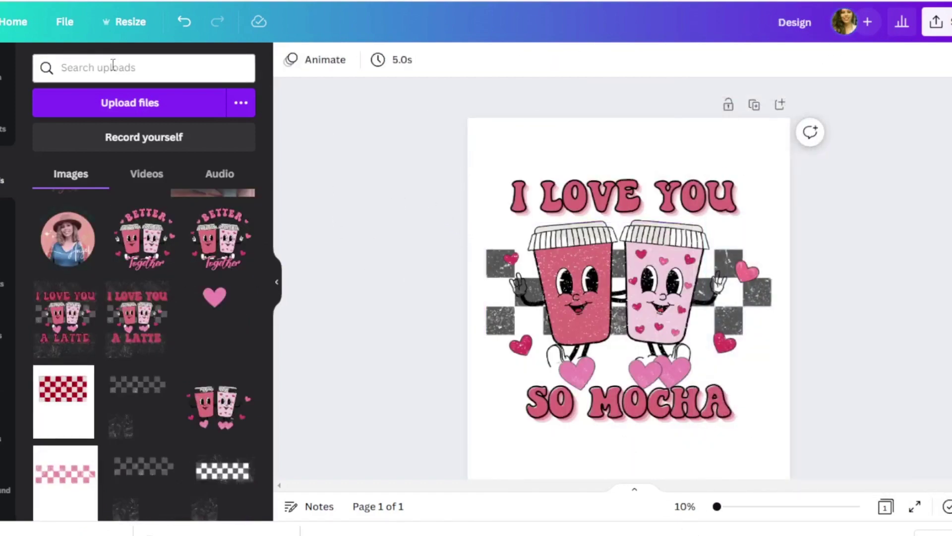
left_click(5, 121)
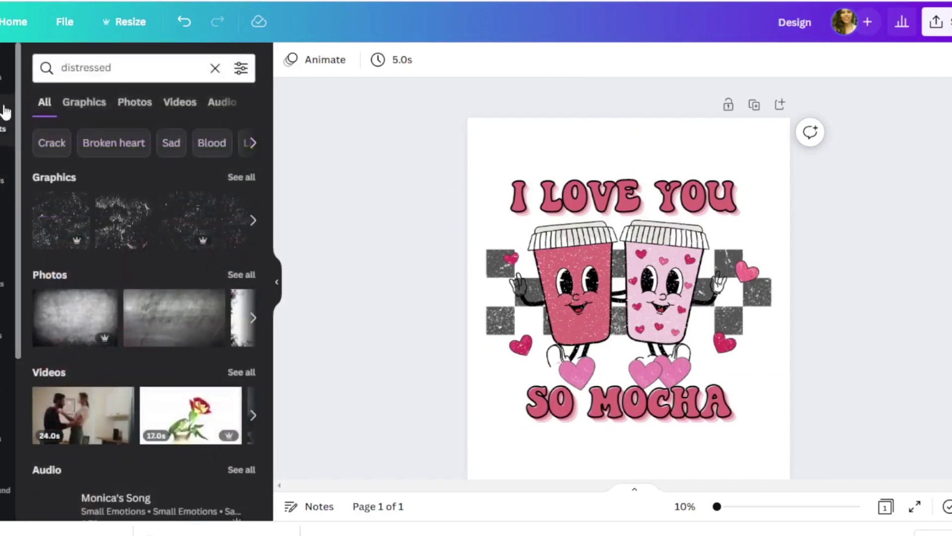
left_click(109, 68)
key("Return")
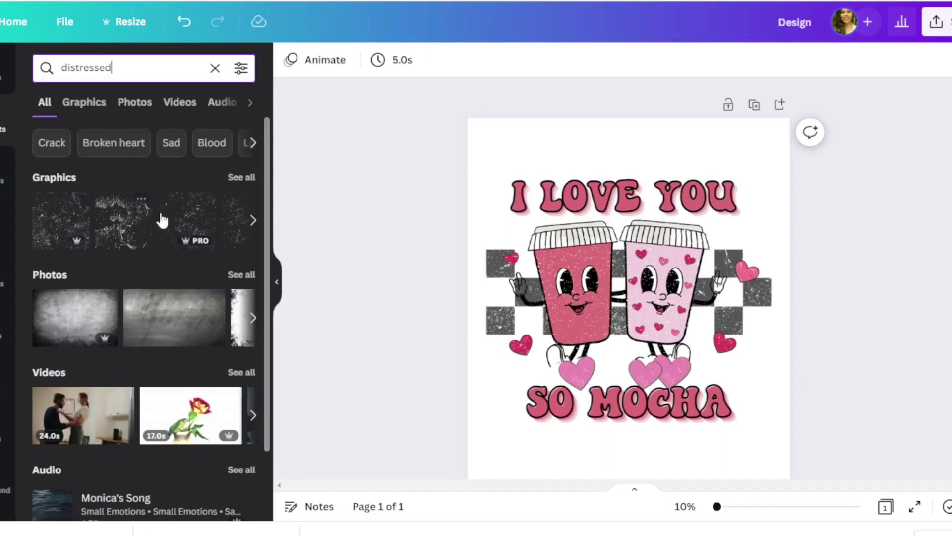
left_click(174, 219)
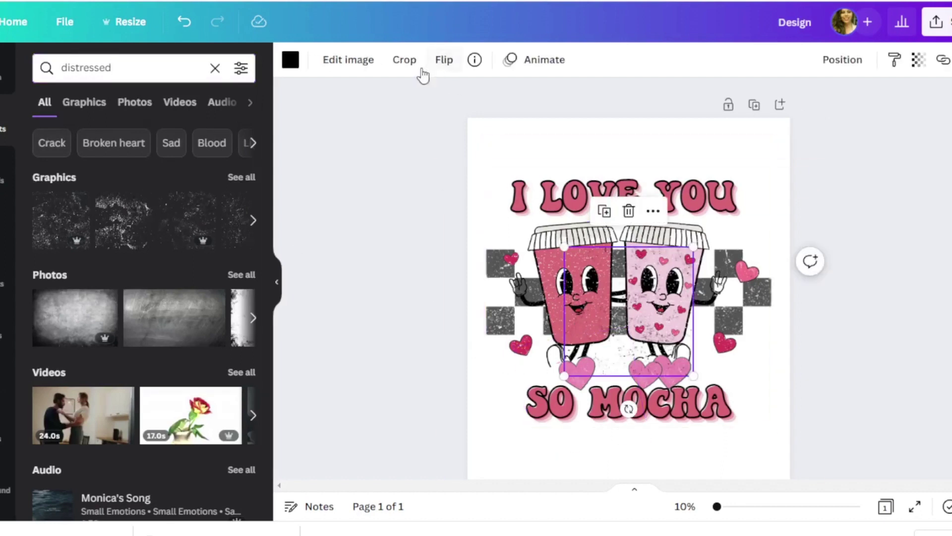
left_click(290, 60)
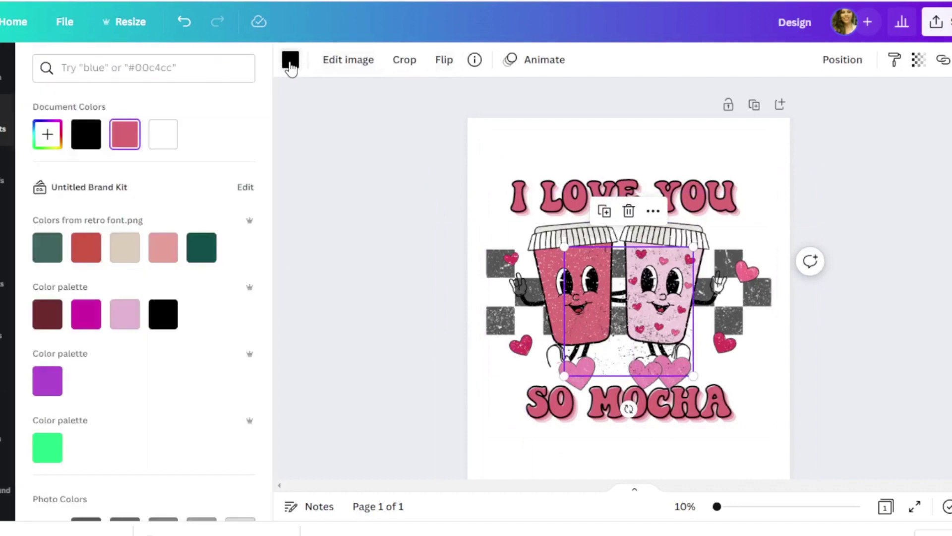
left_click(163, 134)
Move the white distressed texture over the "I LOVE" lettering and bring it to the front
left_click_drag(621, 306, 546, 169)
right_click(542, 145)
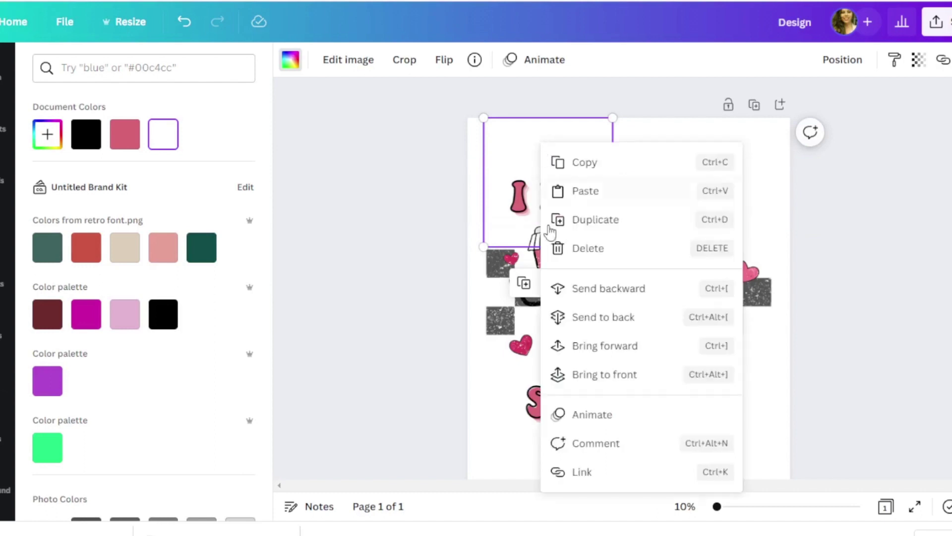
left_click(600, 378)
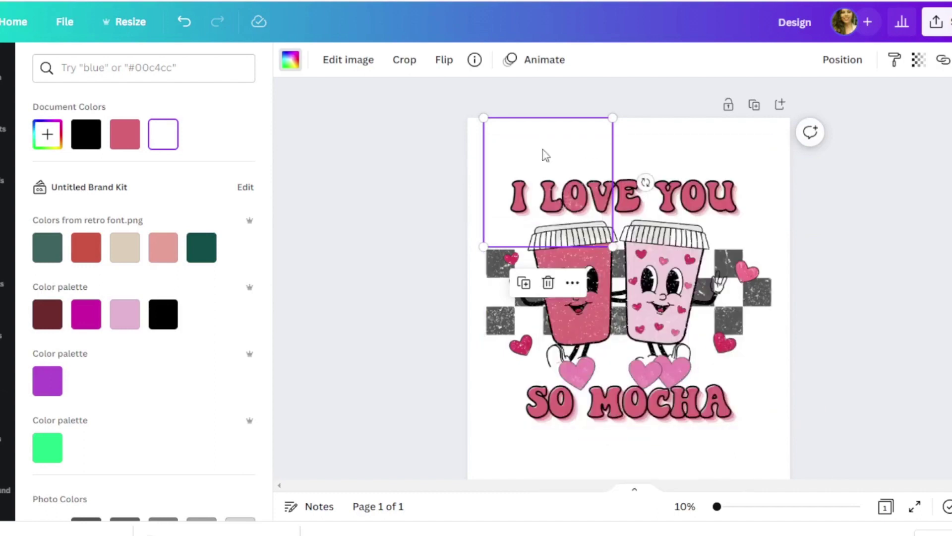
Duplicate the distressed texture and place the copy over the word "YOU"
right_click(568, 167)
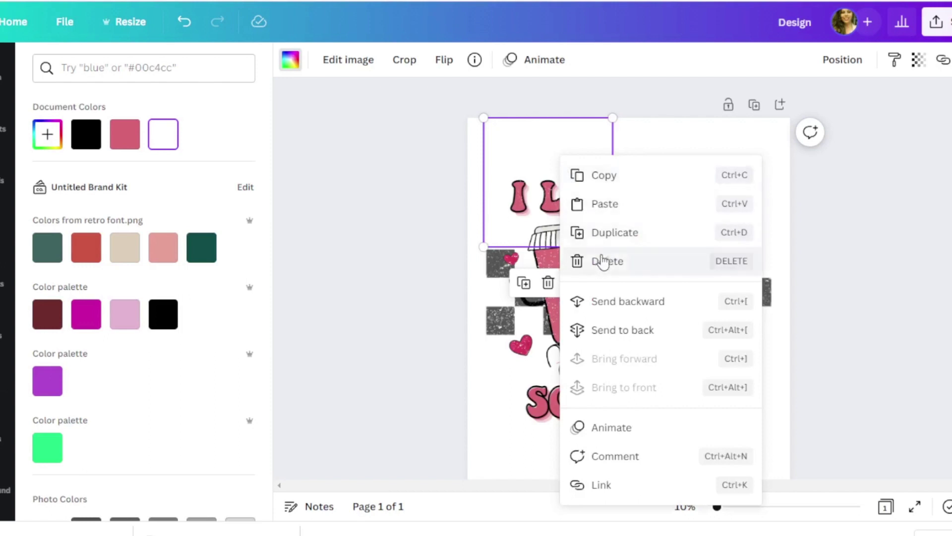
left_click(599, 230)
left_click_drag(565, 148, 717, 134)
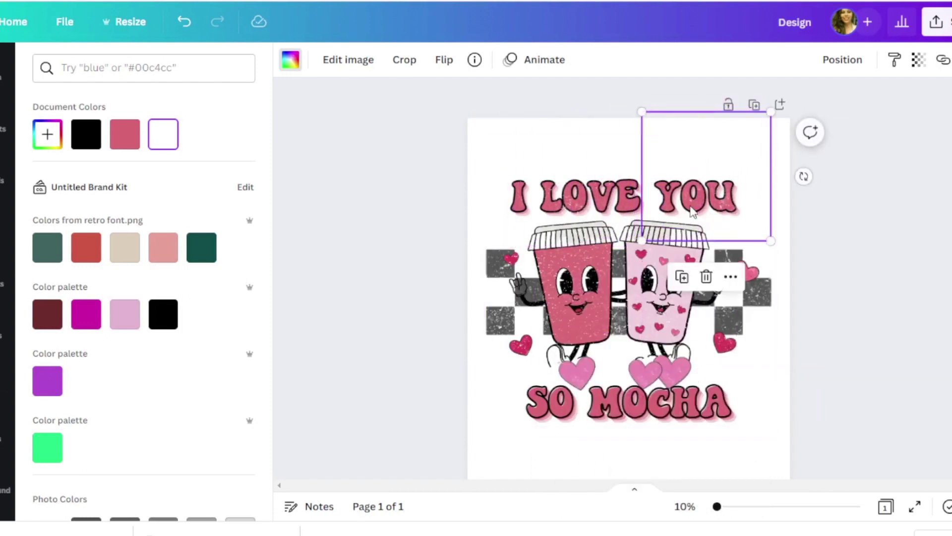
Duplicate the white distressed texture and position it over the "SO MOCHA" lettering
right_click(692, 214)
left_click(707, 243)
left_click_drag(707, 205, 562, 430)
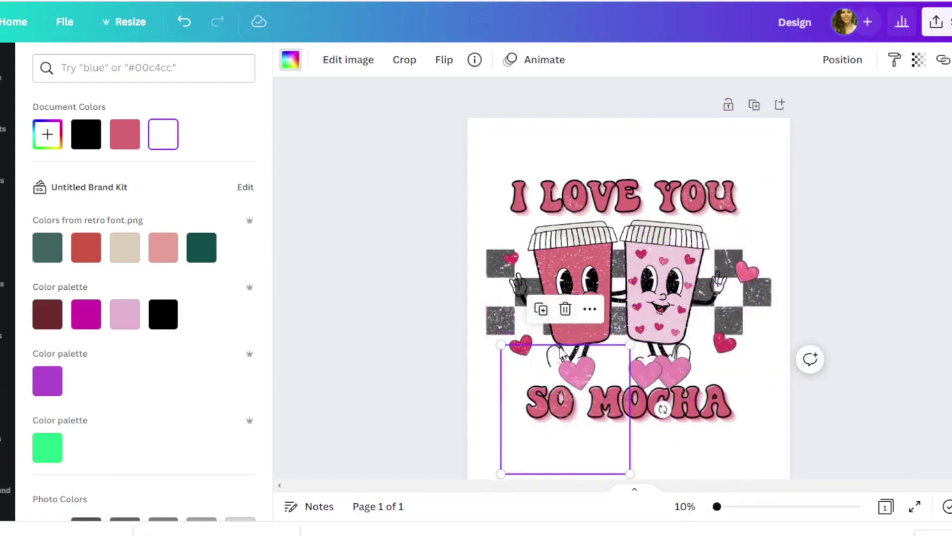
left_click_drag(573, 365, 708, 381)
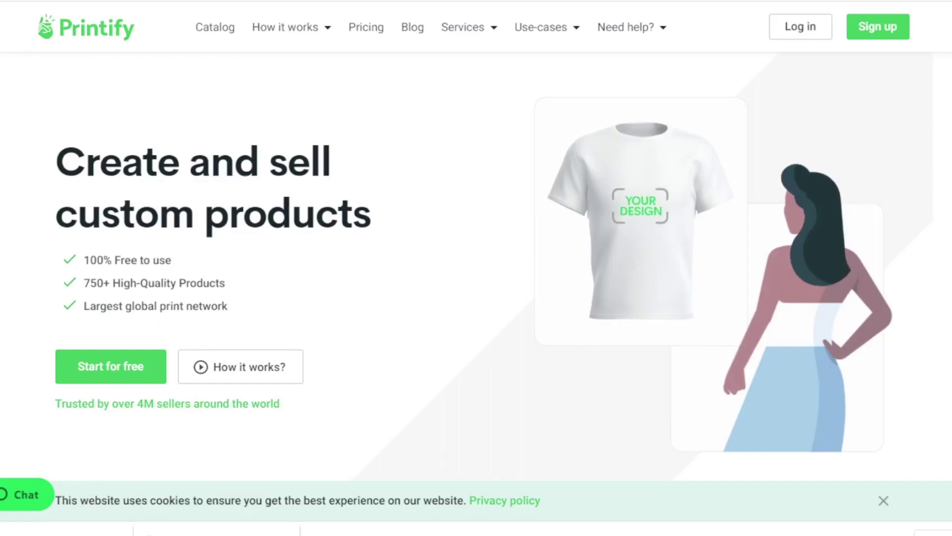
Switch to the Printify website, look over its home page and open the product catalog
scroll(275, 293, "down", 10)
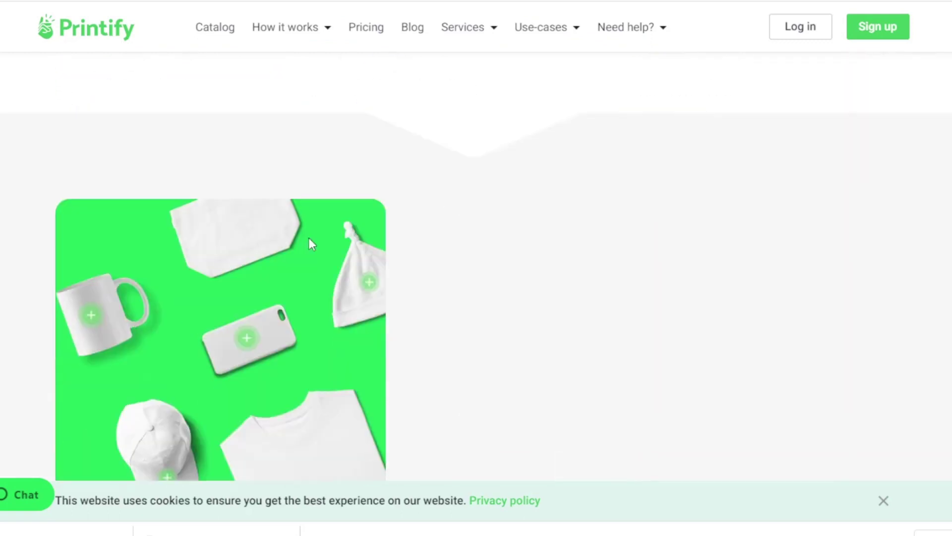
scroll(392, 436, "down", 4)
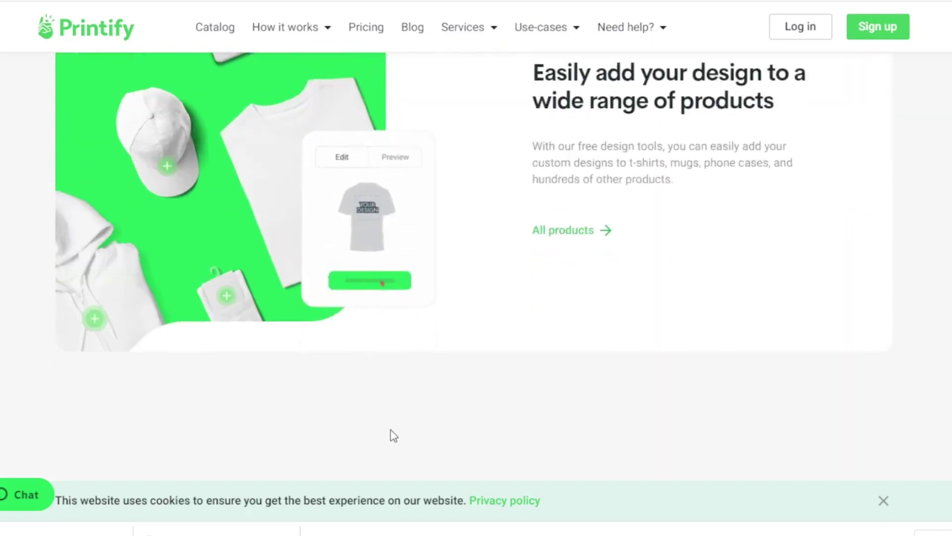
scroll(311, 178, "up", 8)
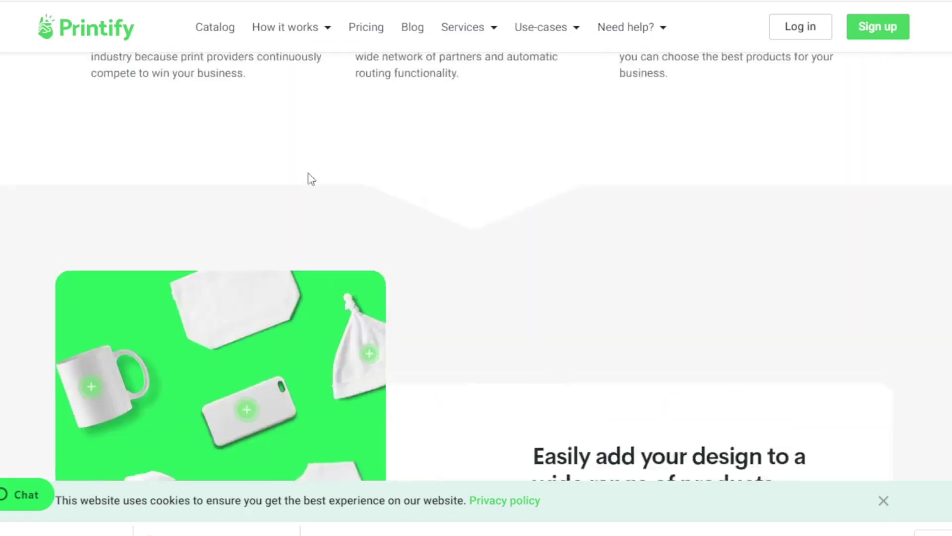
left_click(208, 28)
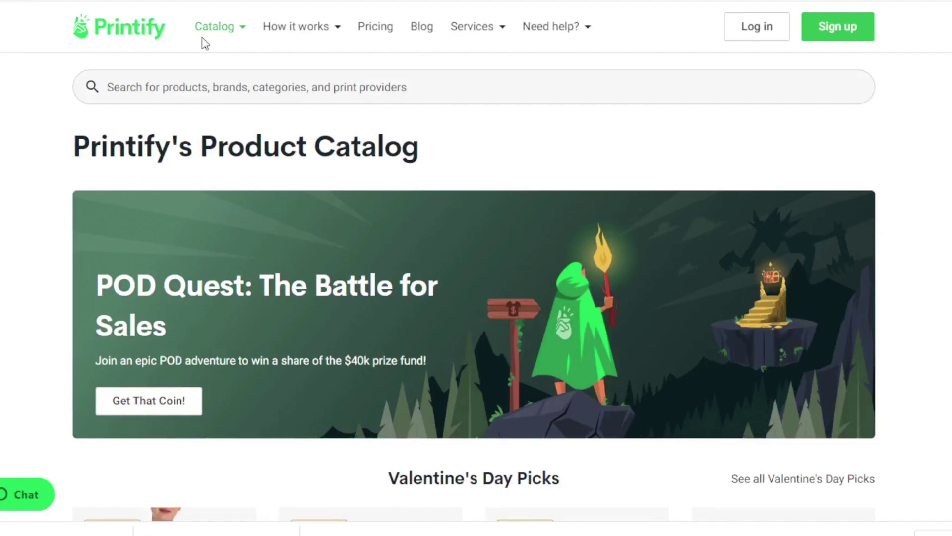
Browse the catalog to the men's T-shirts and open the Bella+Canvas 3001 Unisex Jersey Short Sleeve Tee
scroll(456, 187, "down", 5)
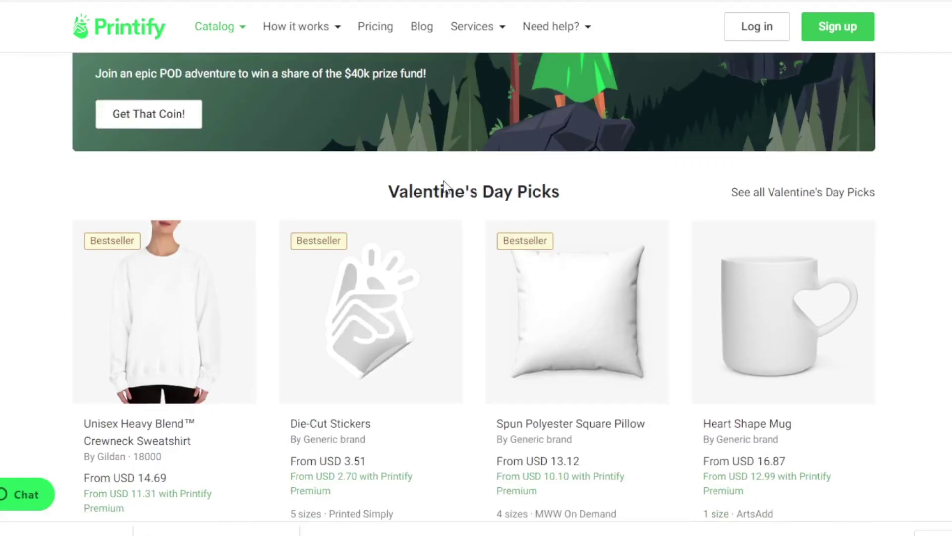
scroll(423, 154, "down", 5)
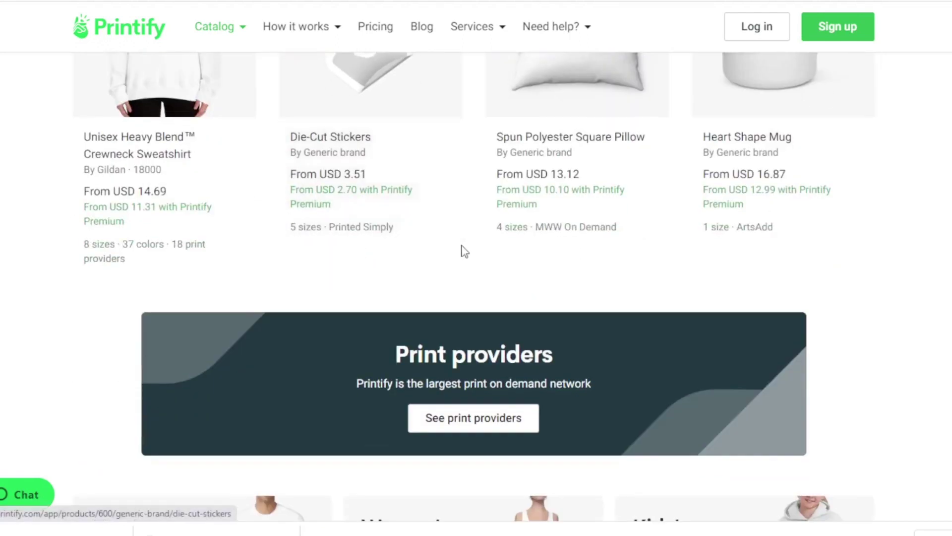
scroll(443, 281, "down", 5)
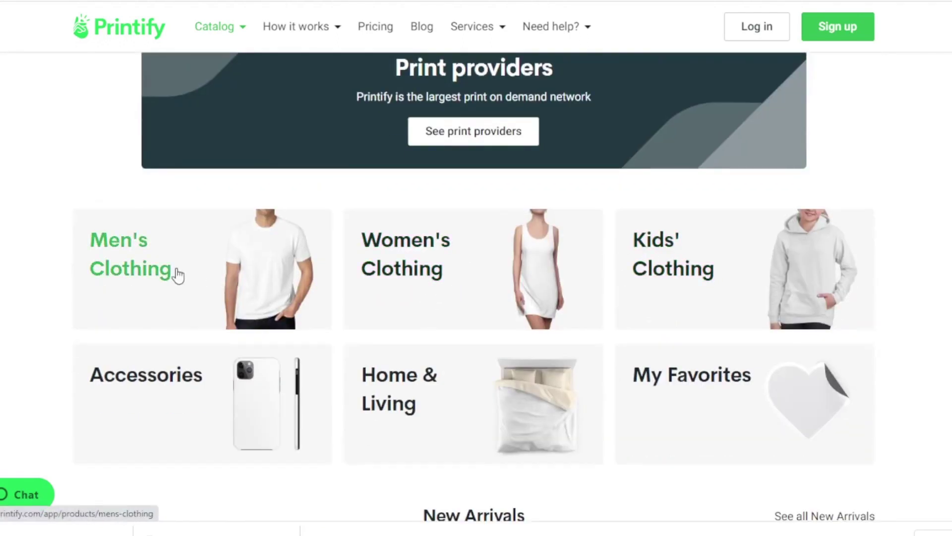
left_click(207, 283)
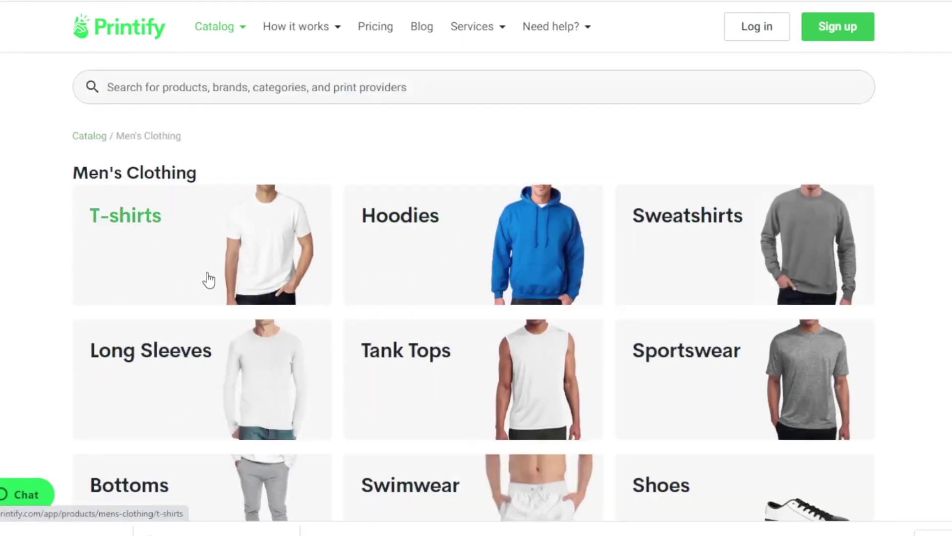
left_click(208, 281)
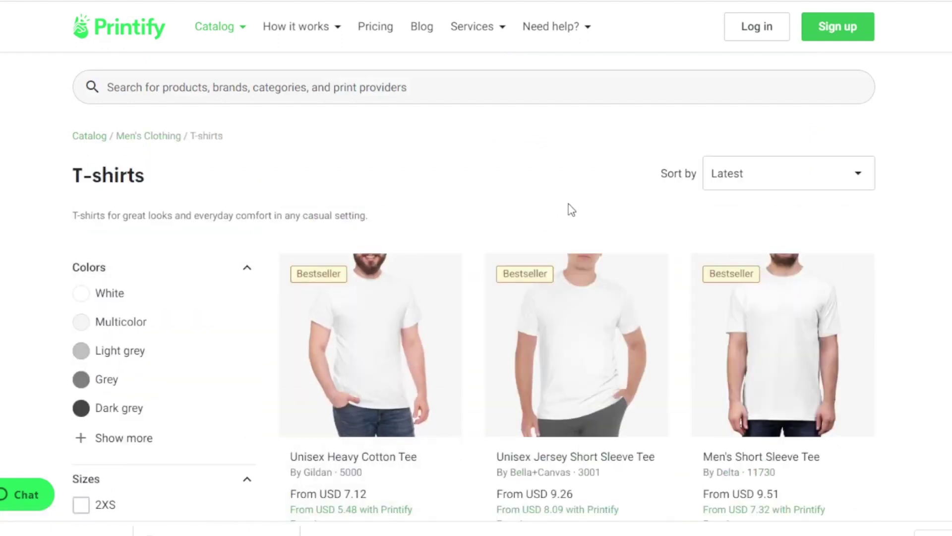
scroll(568, 208, "down", 3)
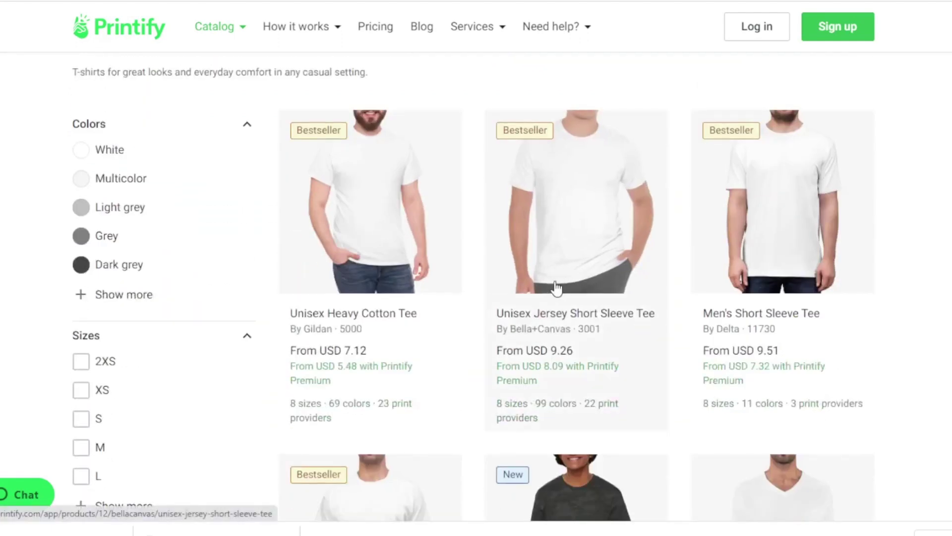
left_click(556, 290)
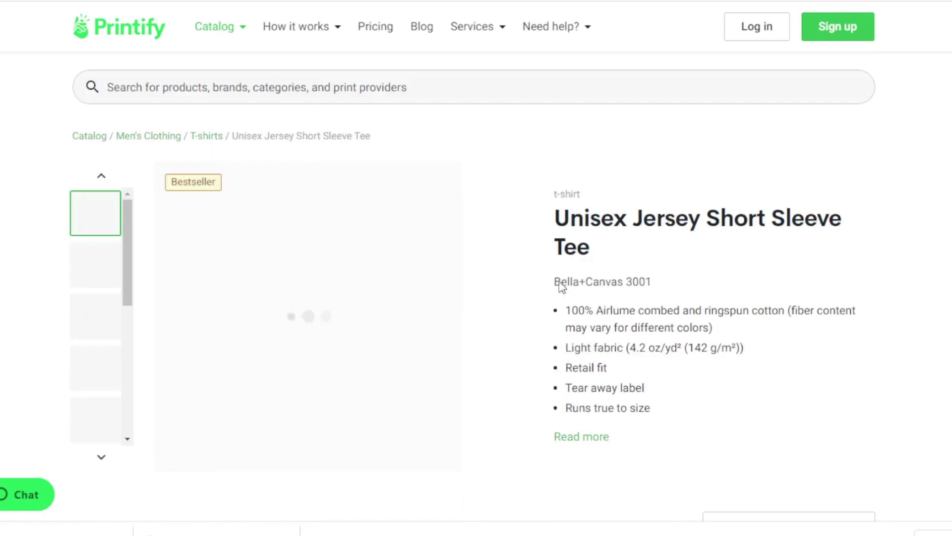
Review the tee's print providers and start designing with Monster Digital
scroll(742, 204, "down", 5)
scroll(298, 338, "down", 5)
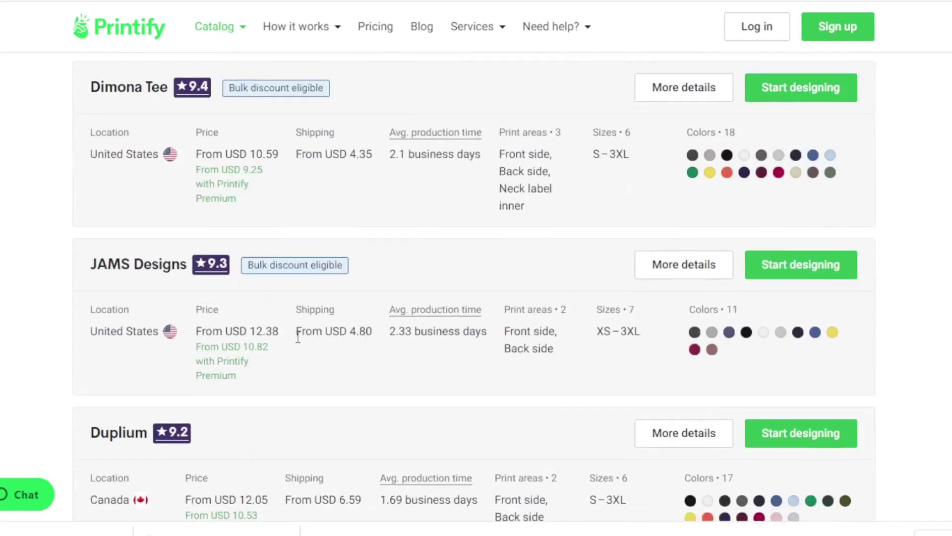
scroll(74, 178, "down", 5)
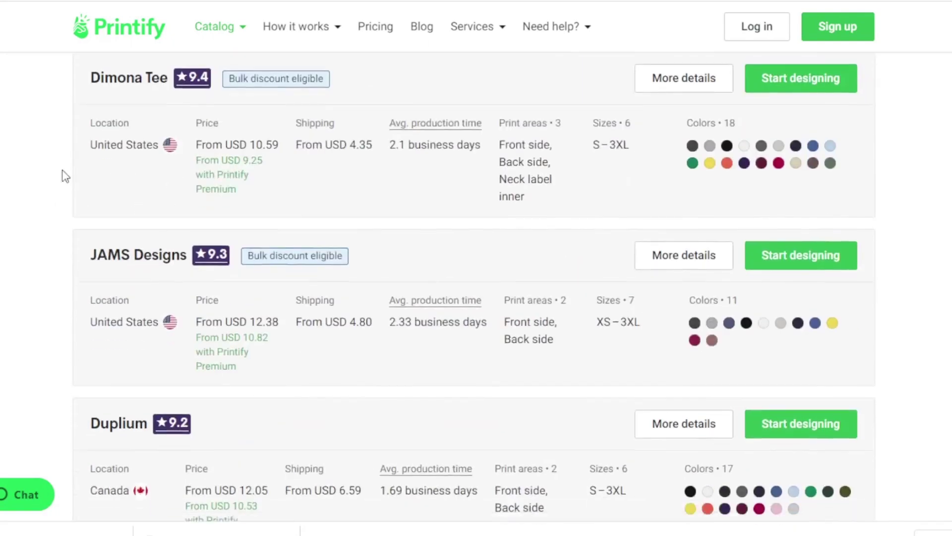
scroll(95, 333, "down", 4)
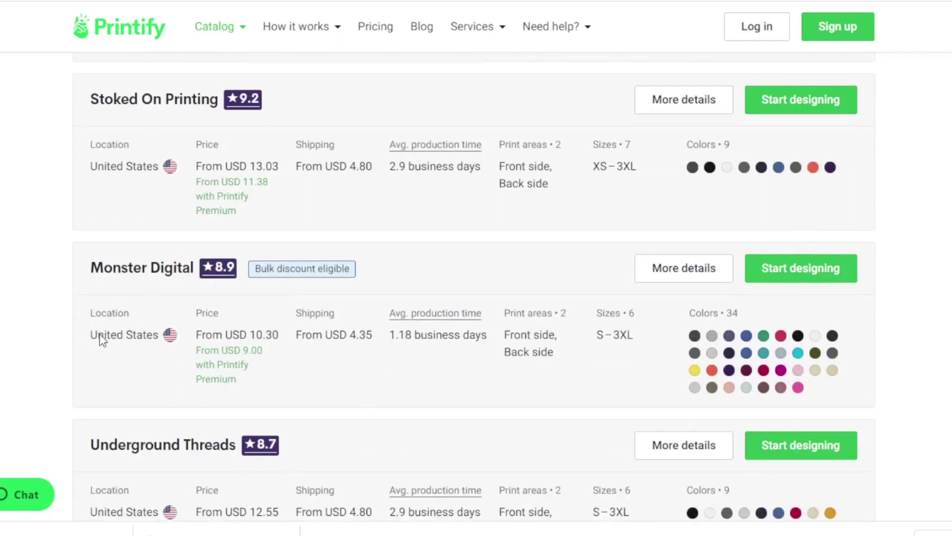
left_click(802, 277)
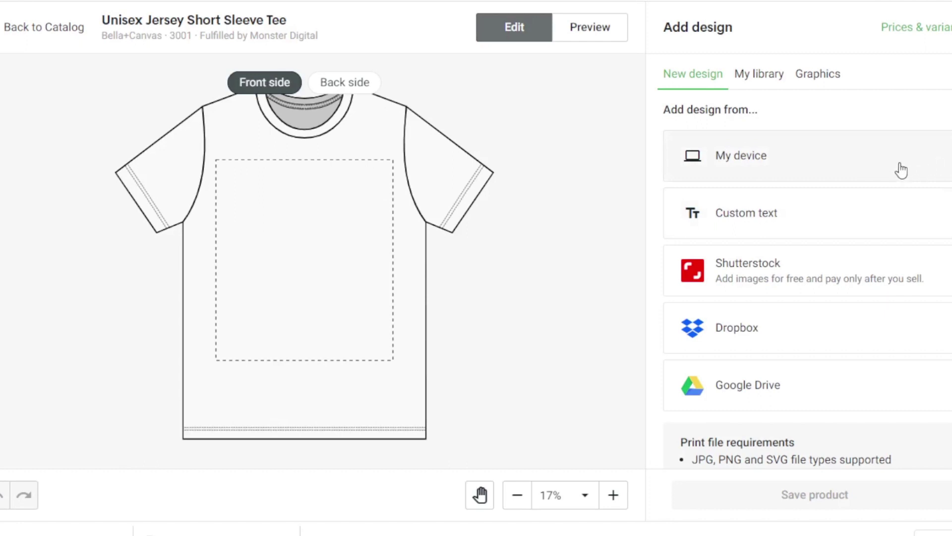
Upload the file Design (3) from the device onto the front side of the tee
left_click(791, 159)
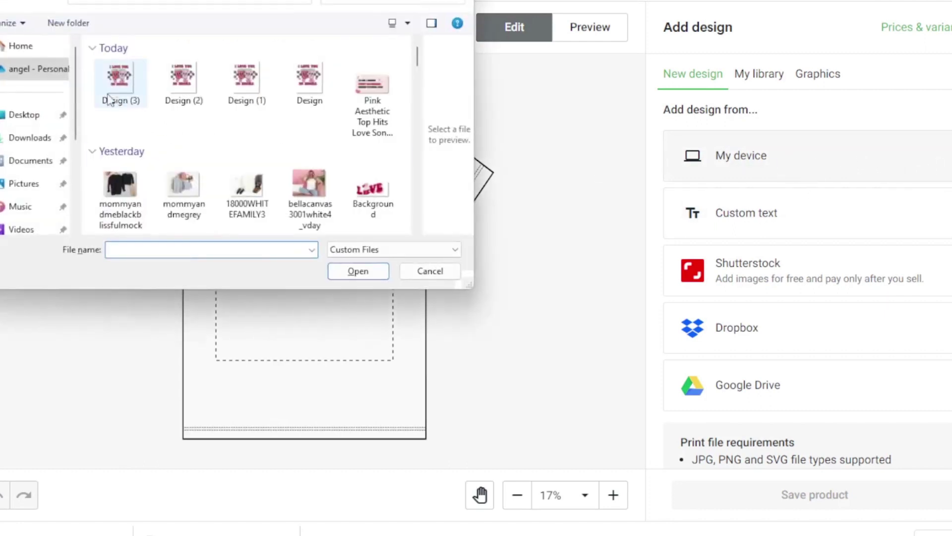
left_click(117, 88)
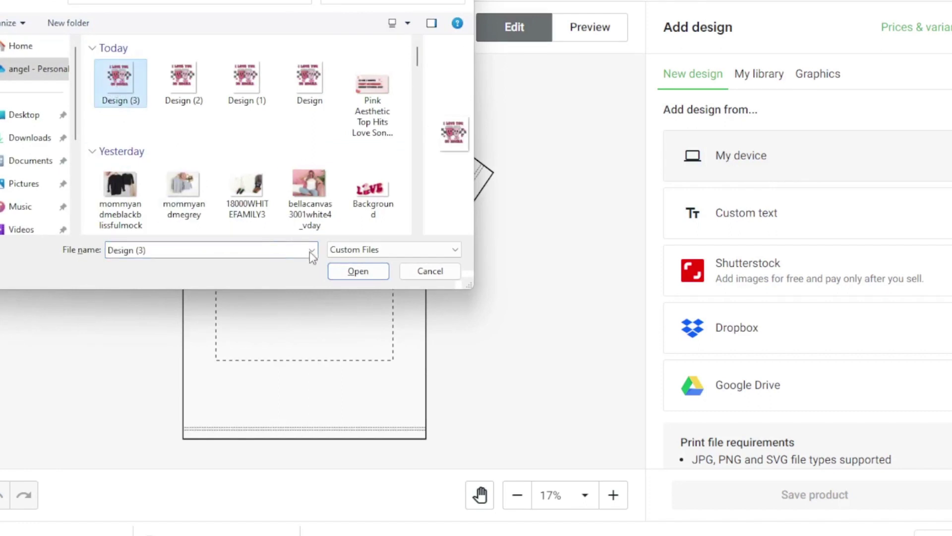
left_click(370, 271)
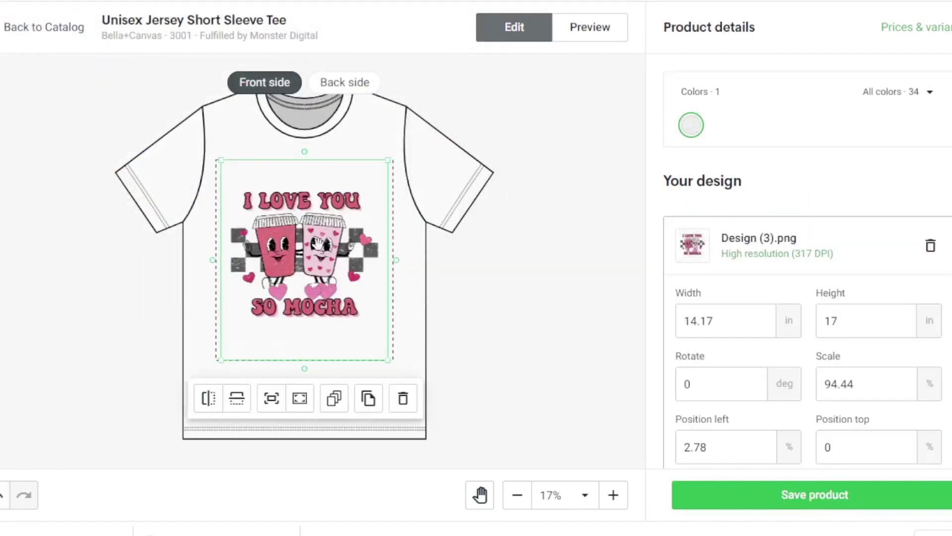
Enlarge the design to about 16.36 × 19.64 in, centre it high on the shirt front, and save the product
left_click_drag(317, 243, 303, 219)
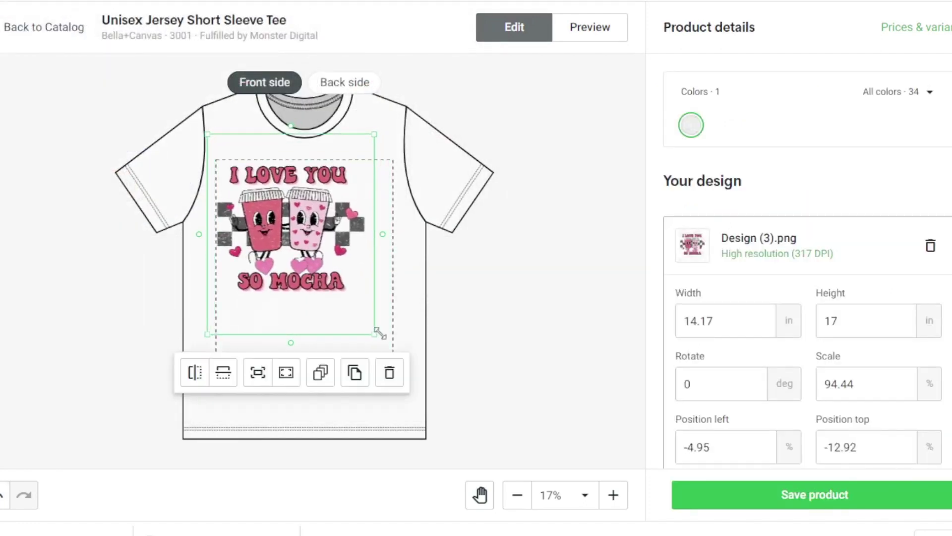
left_click_drag(368, 332, 408, 356)
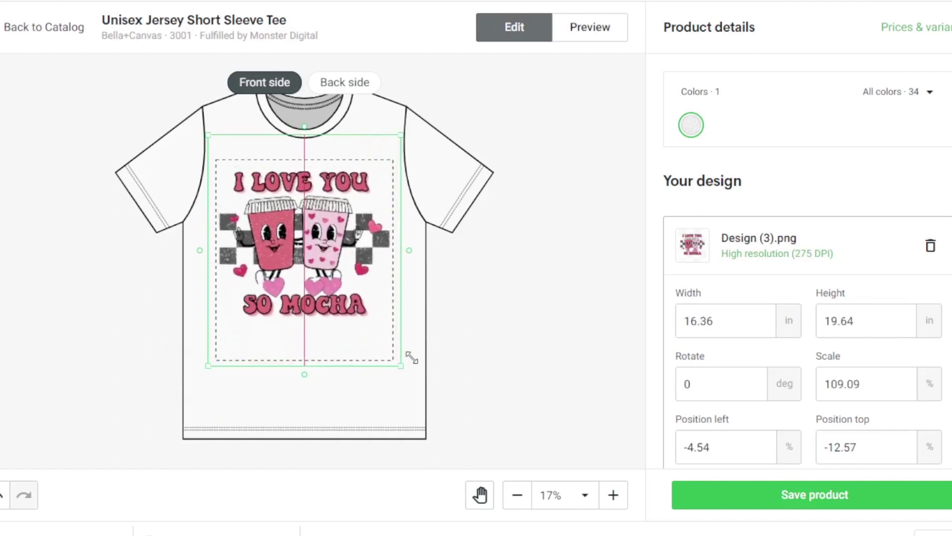
mouse_move(358, 281)
left_mouse_down()
mouse_move(367, 272)
mouse_move(353, 281)
left_mouse_up()
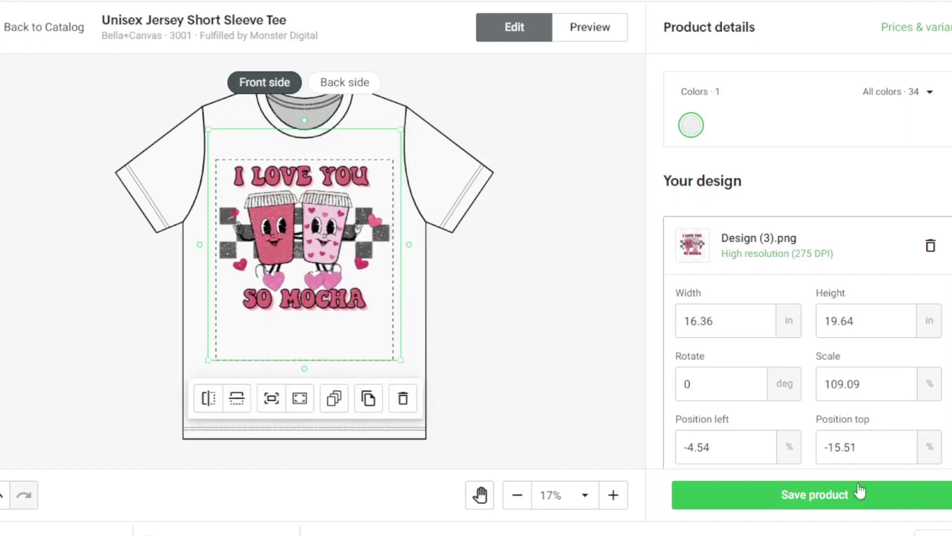
left_click(872, 501)
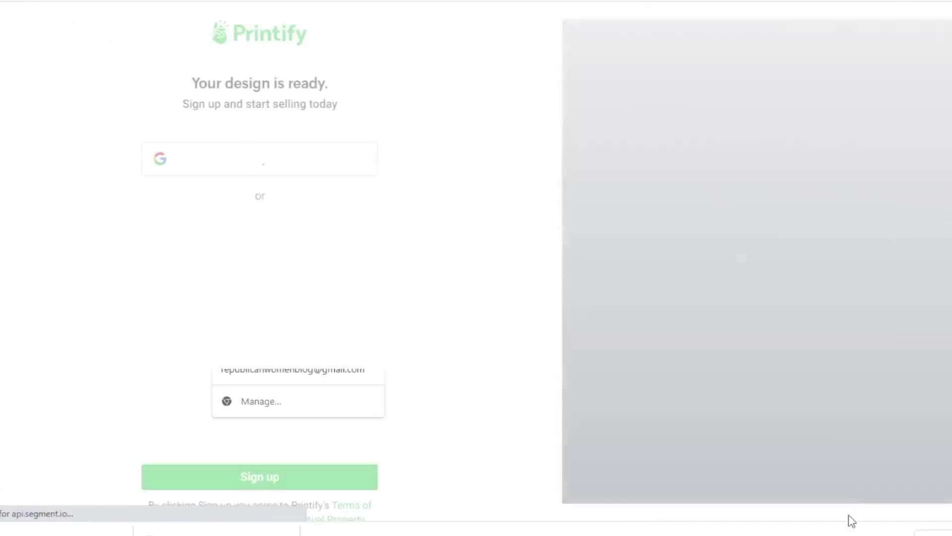